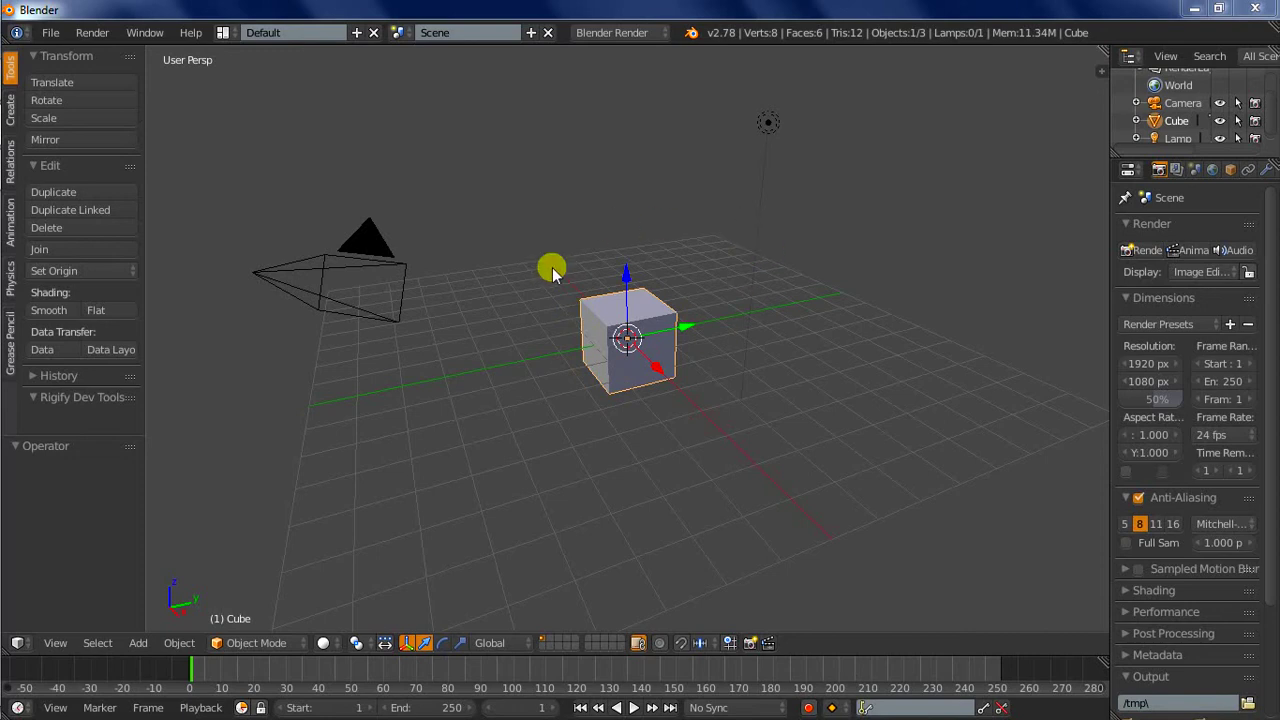
Select and delete the default cube, camera and lamp, then orbit the empty grid.
mouse_move(681, 347)
middle_down()
mouse_move(654, 397)
mouse_move(693, 411)
mouse_move(707, 382)
mouse_move(688, 382)
middle_up()
key(a)
key(a)
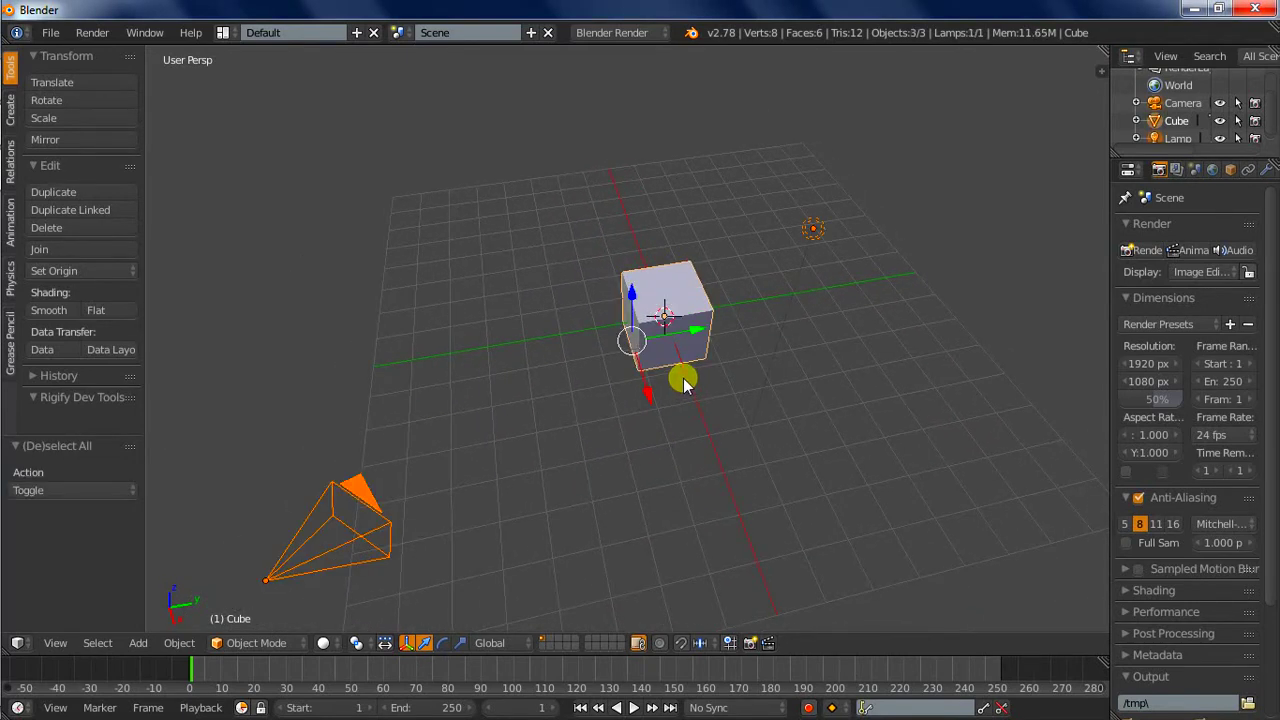
key(x)
click(682, 390)
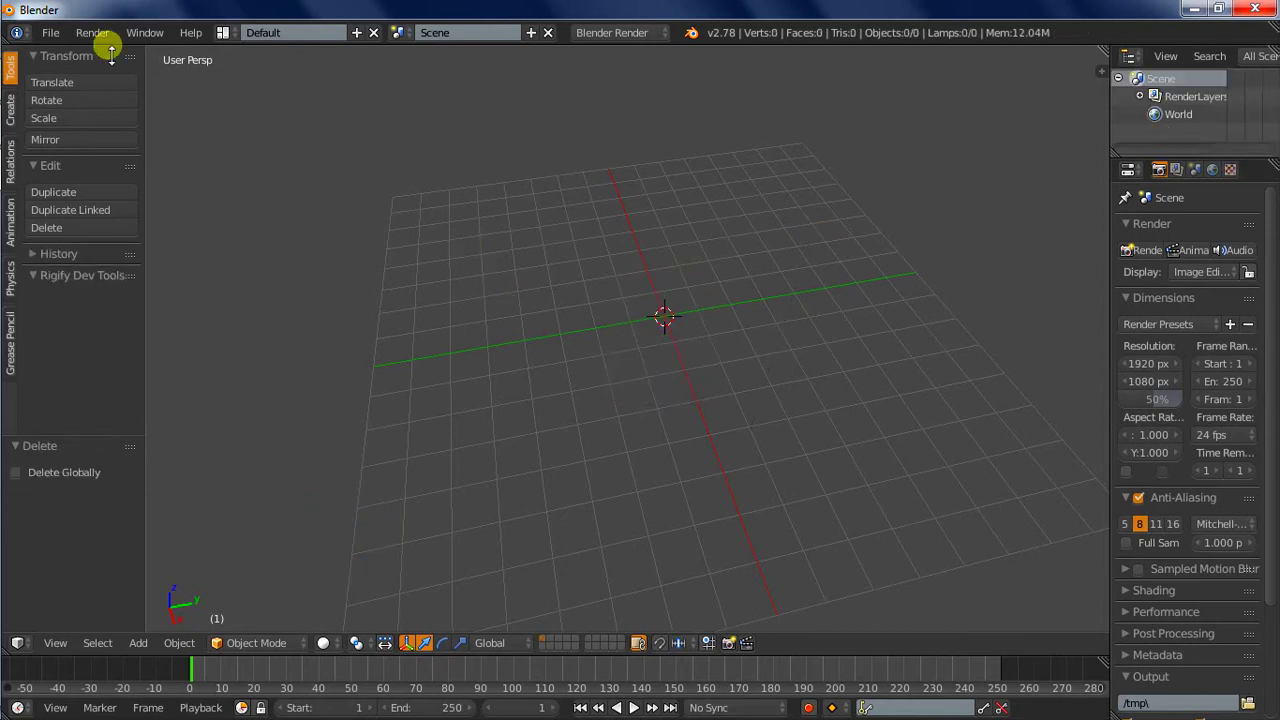
click(50, 32)
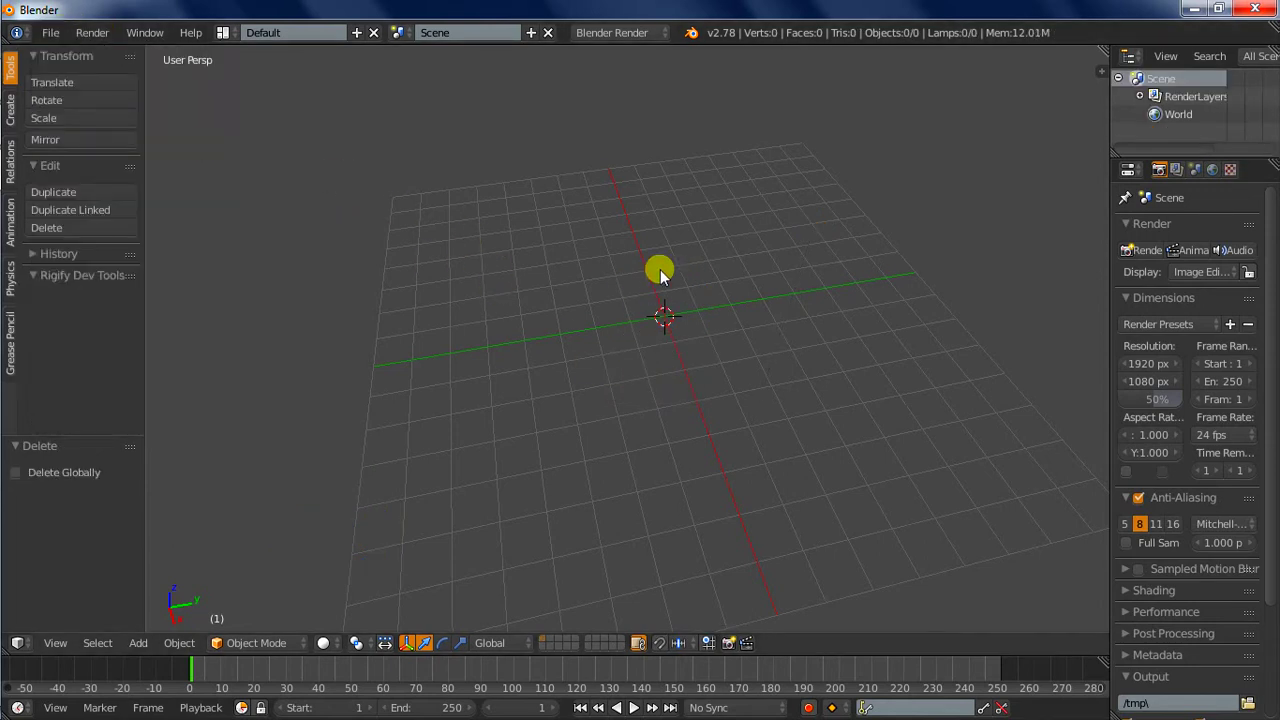
mouse_move(738, 390)
middle_down()
mouse_move(688, 368)
mouse_move(710, 342)
middle_up()
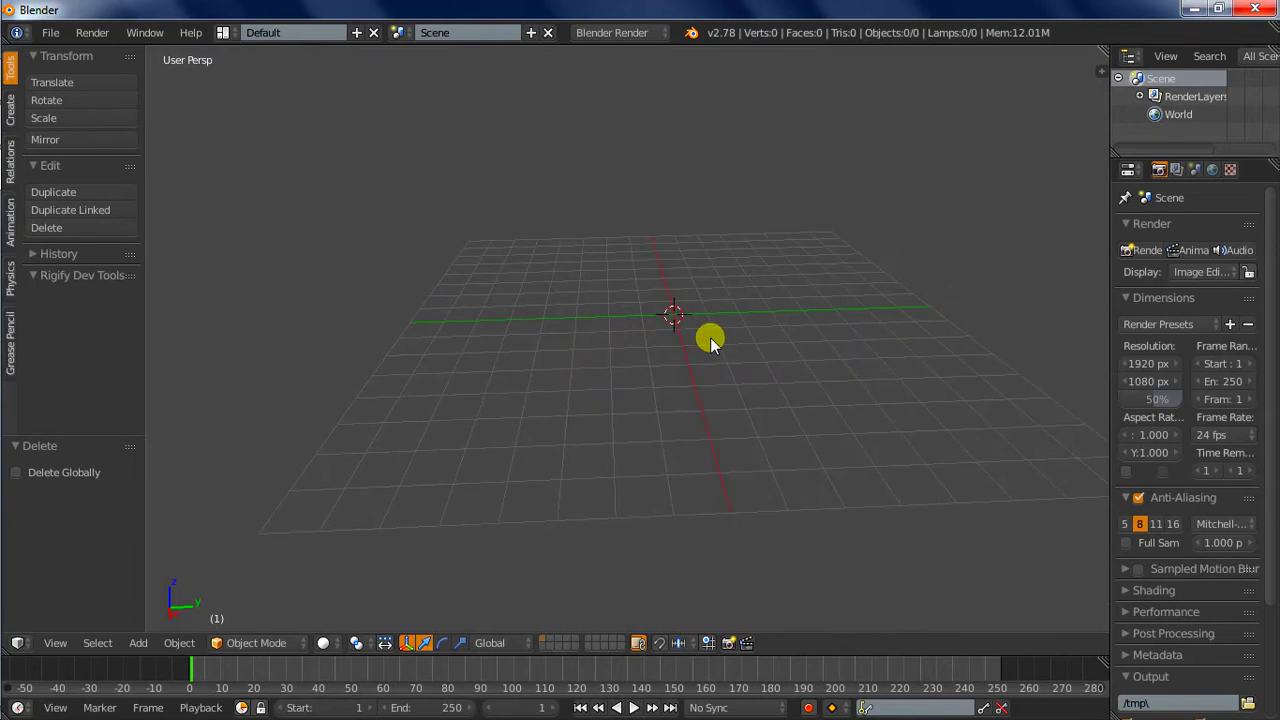
Add a new cube mesh and inspect it, toggling wireframe display.
key(shift+a)
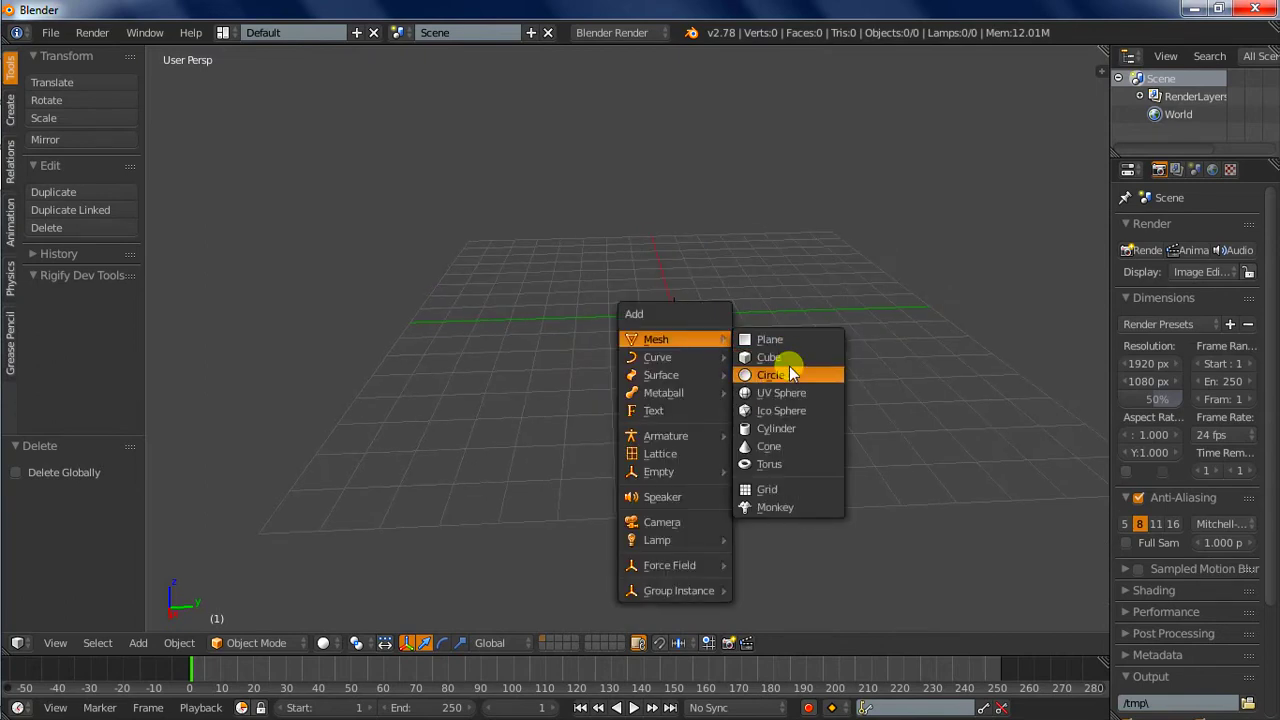
click(789, 359)
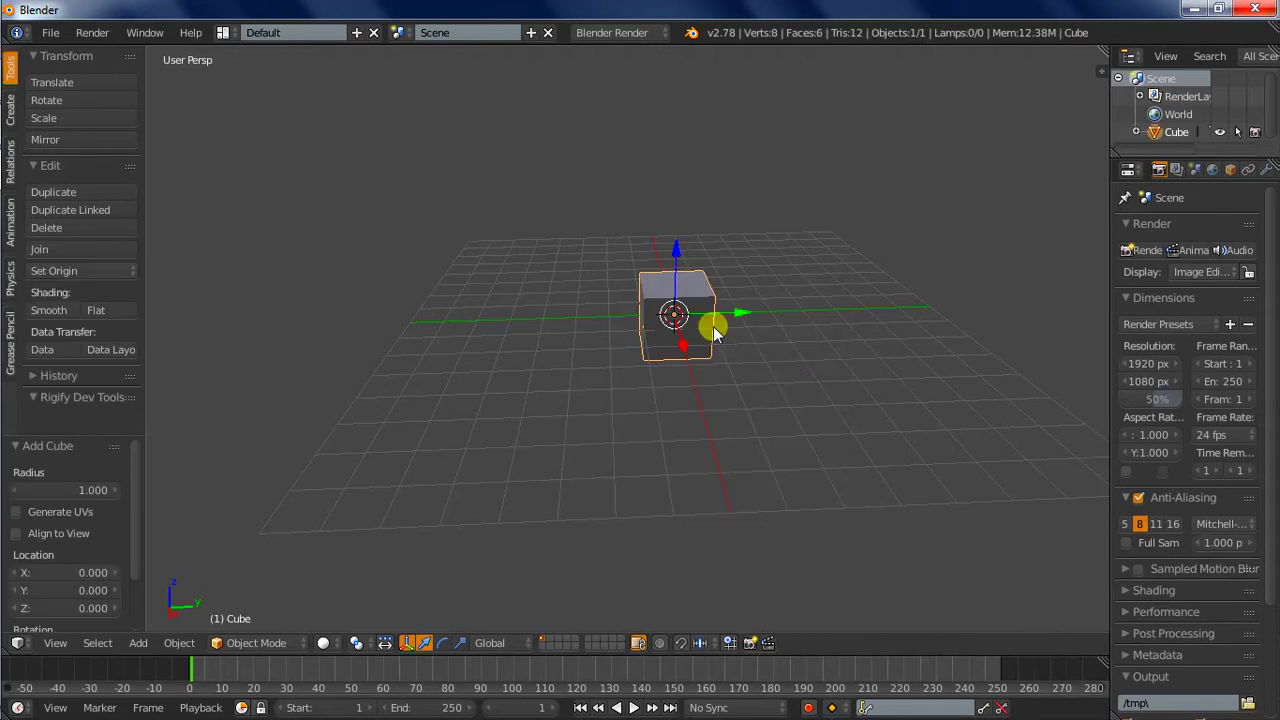
scroll(700, 318, up, 3)
scroll(685, 320, up, 1)
mouse_move(679, 325)
middle_down()
mouse_move(694, 309)
mouse_move(766, 357)
mouse_move(743, 343)
middle_up()
key(z)
key(z)
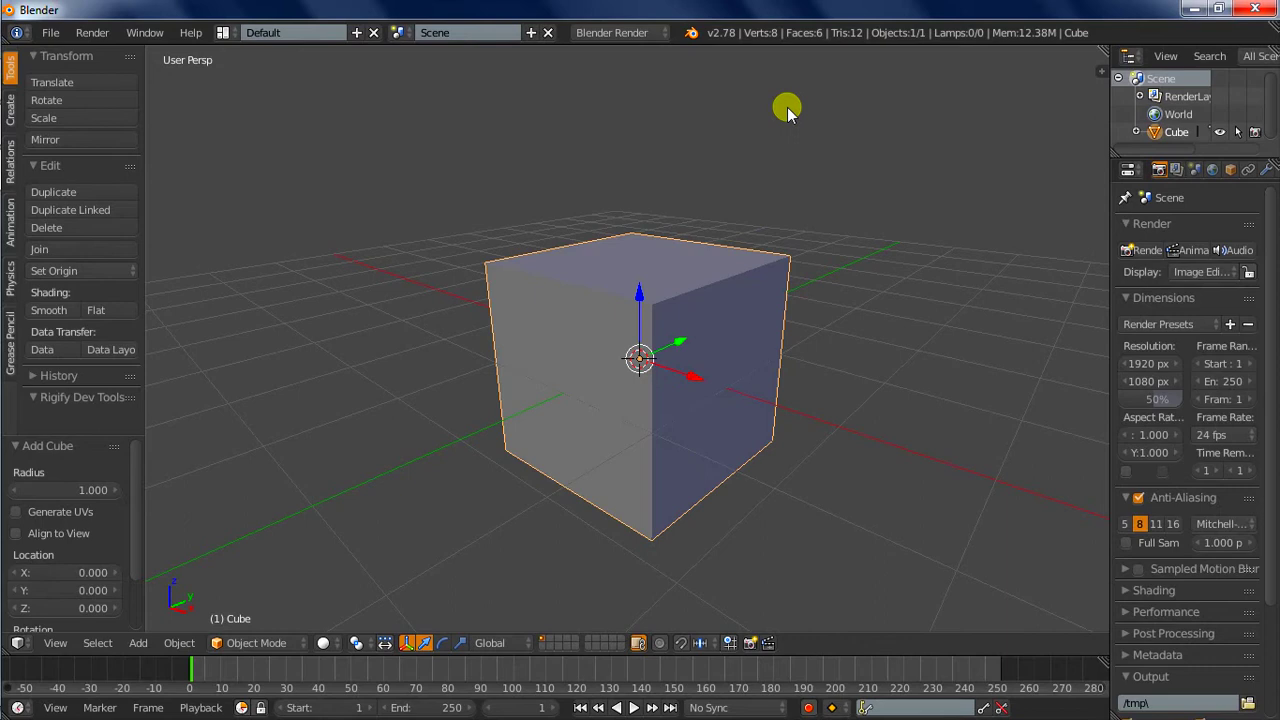
mouse_move(790, 272)
middle_down()
mouse_move(729, 306)
mouse_move(751, 294)
mouse_move(755, 328)
middle_up()
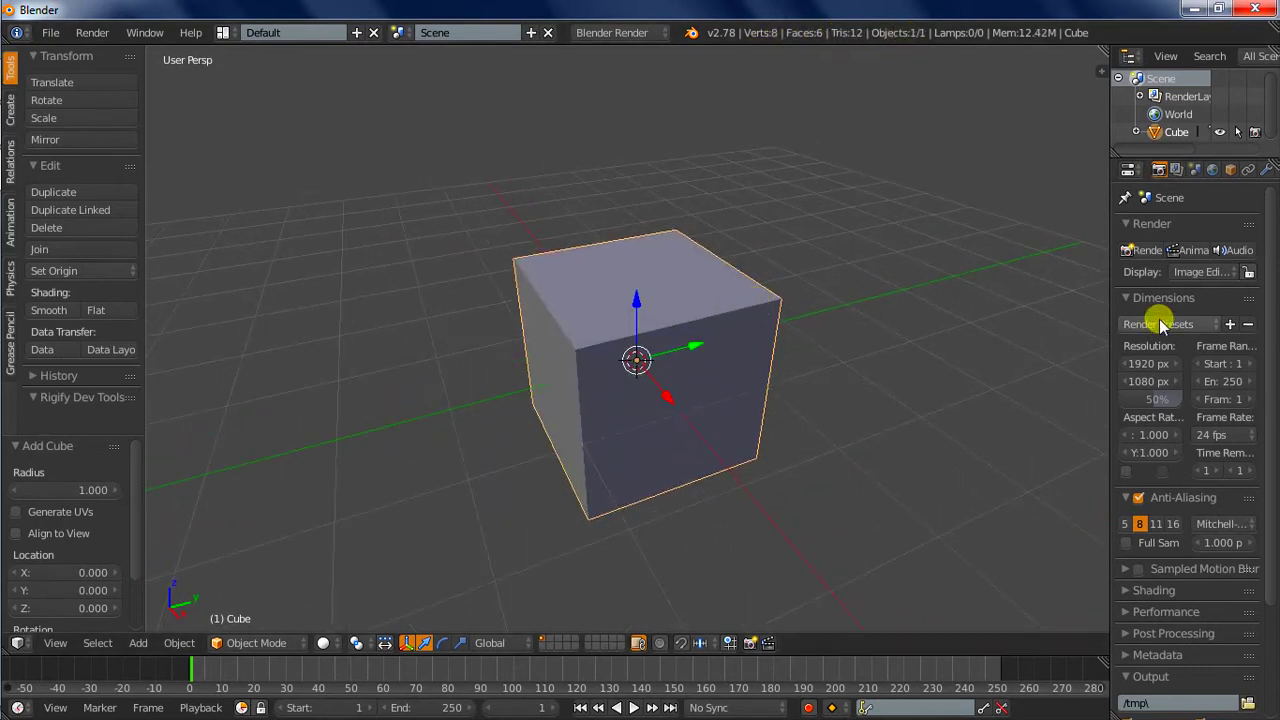
Widen the properties and tool settings areas and snap the 3D cursor to the world centre.
mouse_move(1113, 302)
mouse_down()
mouse_move(914, 297)
mouse_move(928, 300)
mouse_up()
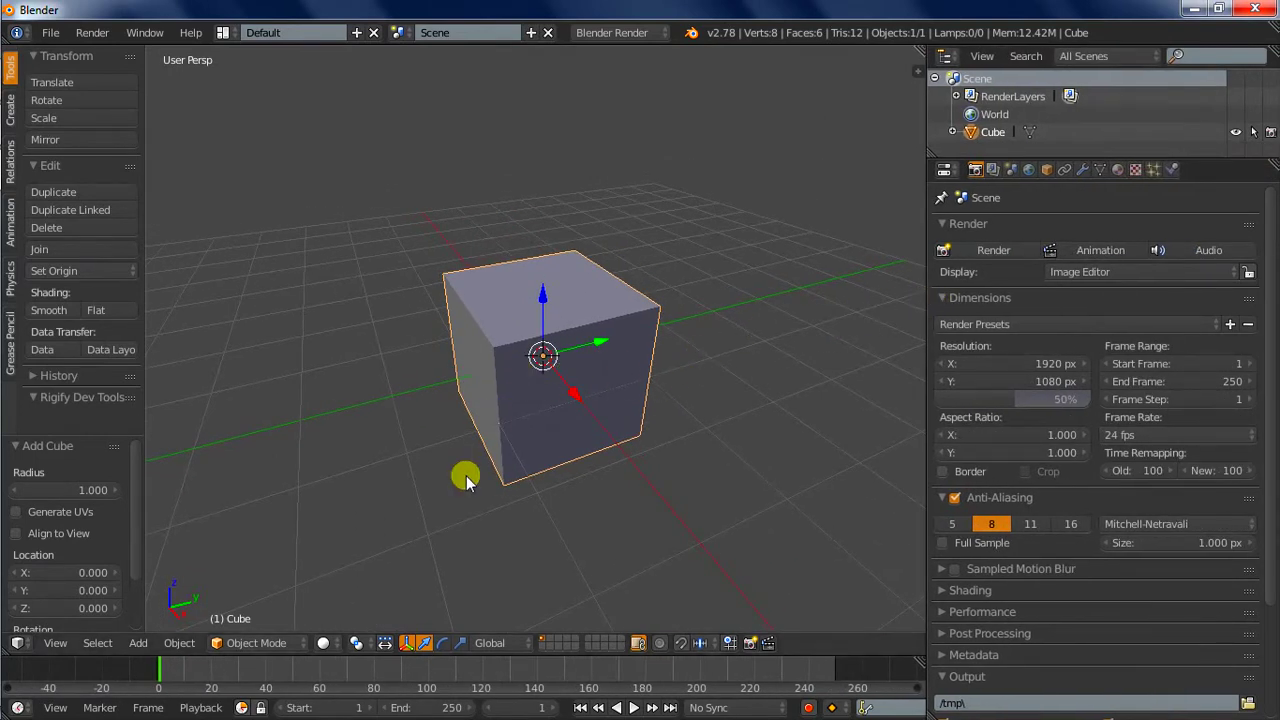
mouse_move(455, 492)
middle_down()
mouse_move(491, 360)
mouse_move(542, 478)
mouse_move(449, 417)
mouse_move(491, 489)
mouse_move(479, 412)
mouse_move(512, 434)
middle_up()
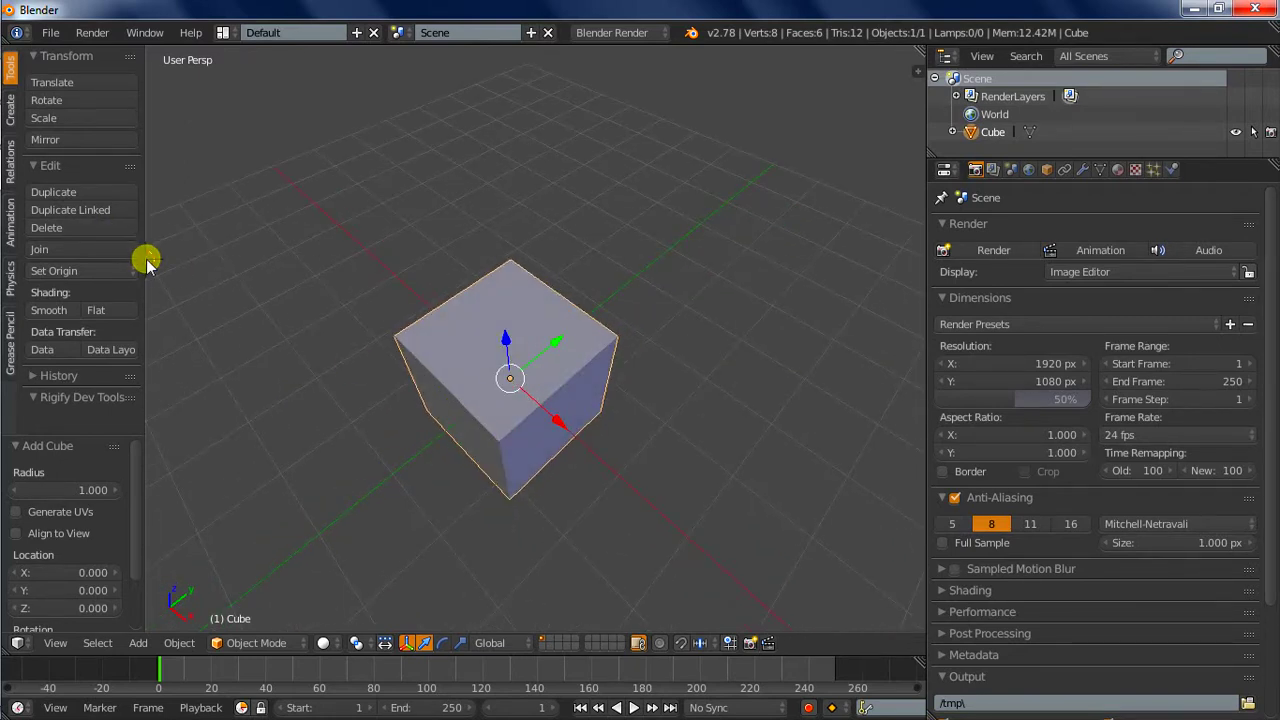
drag(147, 258, 212, 258)
key(shift+s)
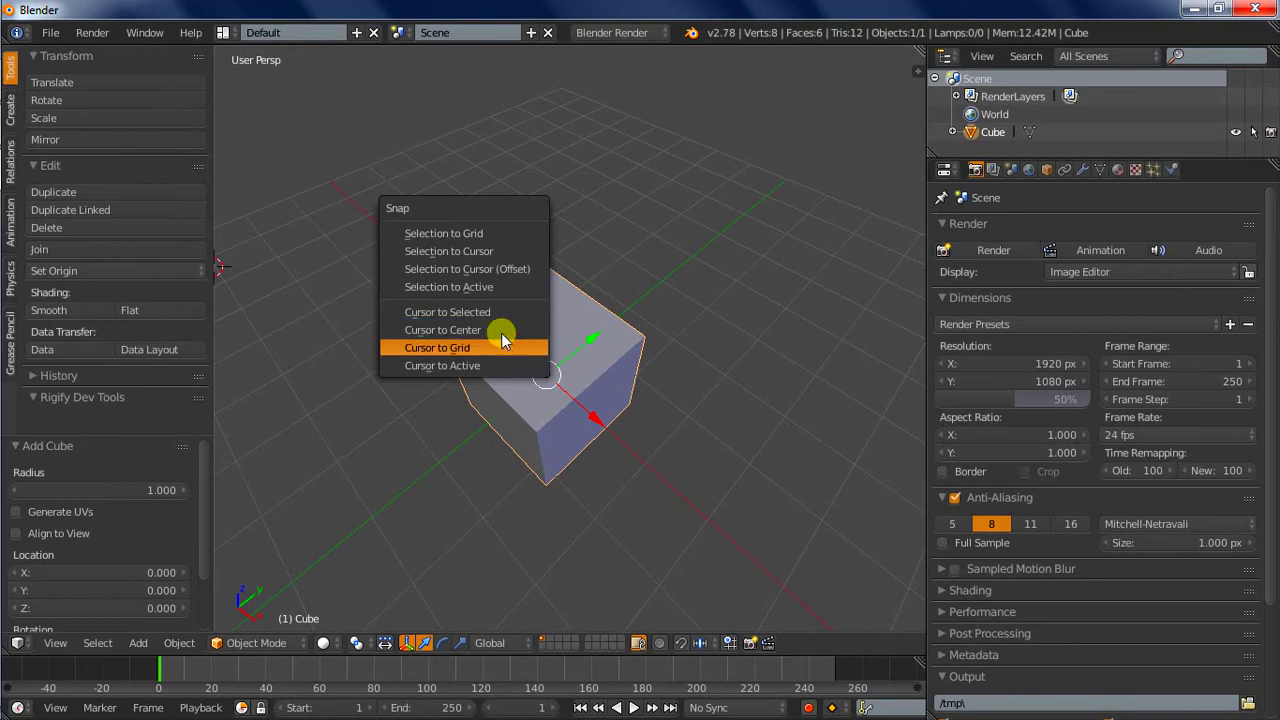
click(500, 326)
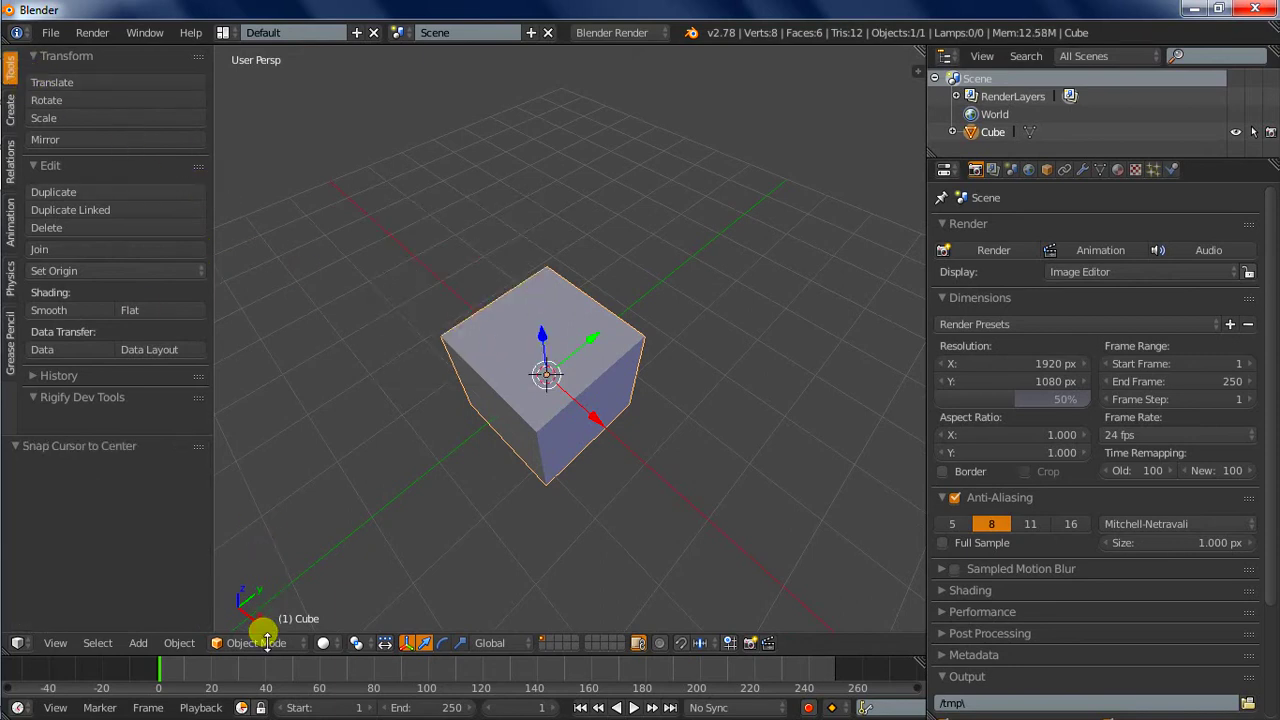
click(266, 640)
Switch the cube to Sculpt Mode and set brush radius 43 px and strength 0.592.
click(268, 583)
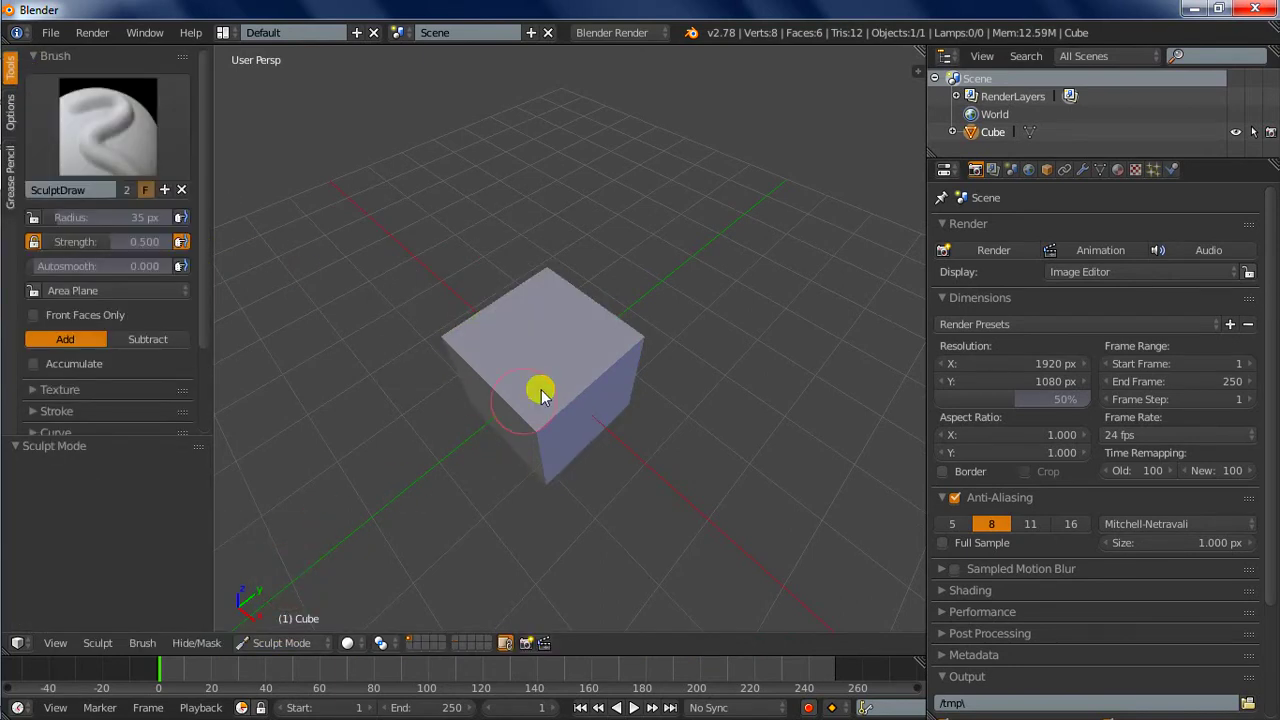
scroll(555, 387, up, 1)
scroll(571, 377, up, 2)
scroll(571, 377, down, 2)
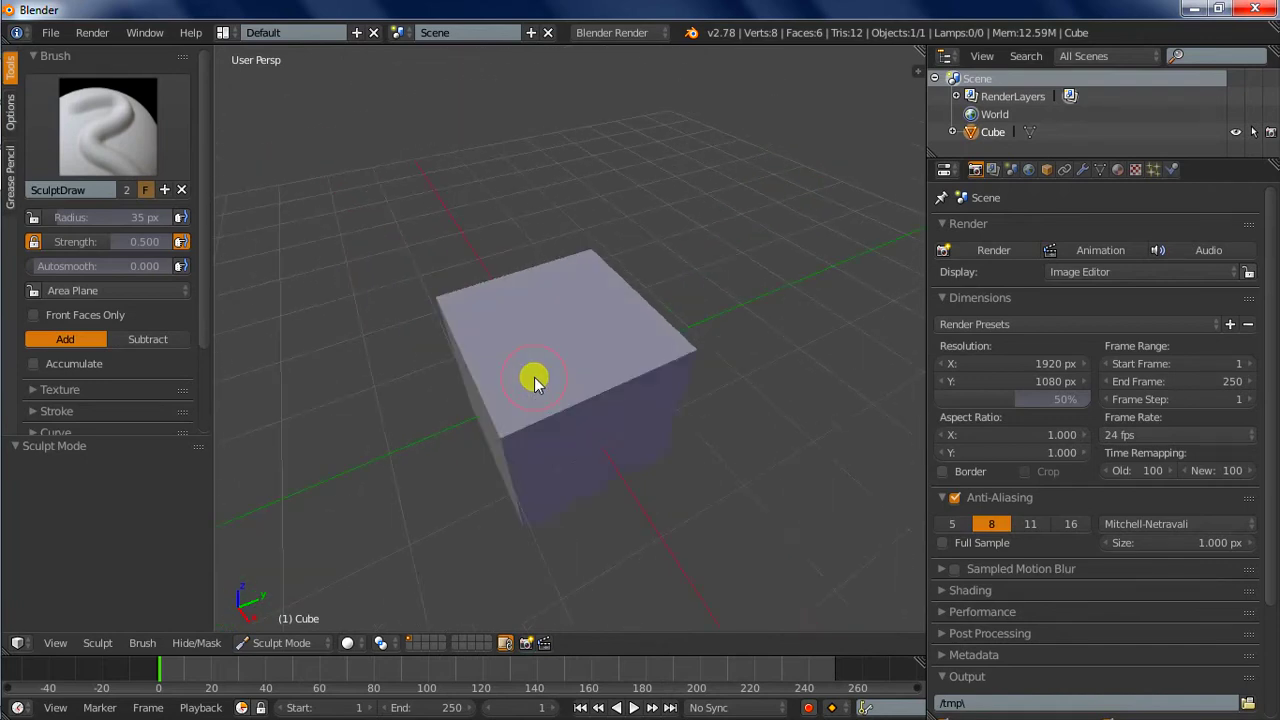
scroll(536, 372, up, 1)
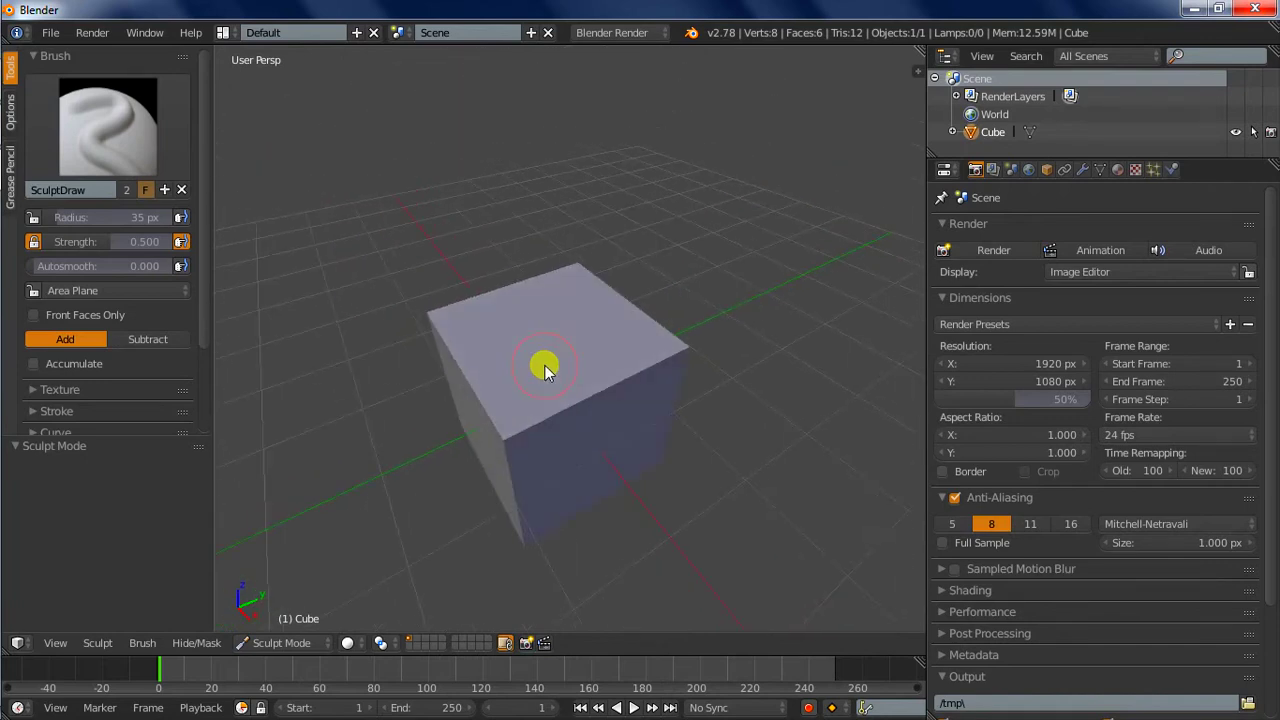
click(130, 220)
drag(160, 217, 165, 217)
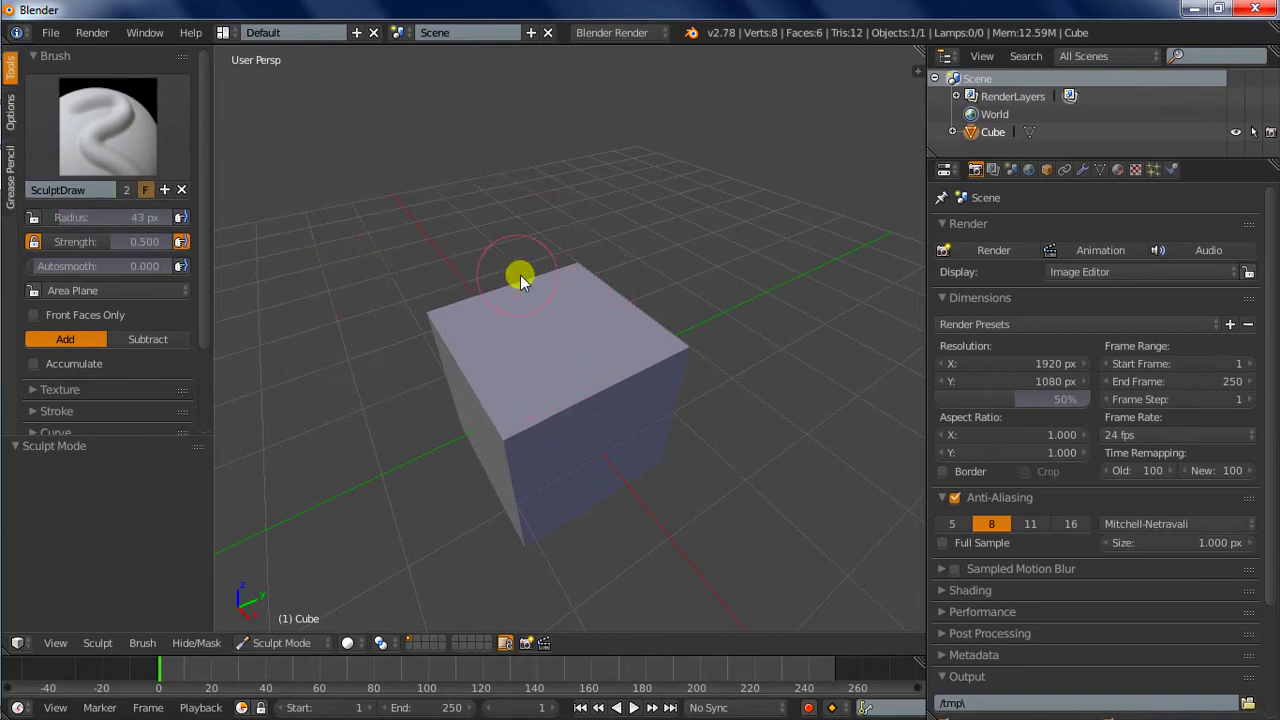
drag(84, 242, 177, 249)
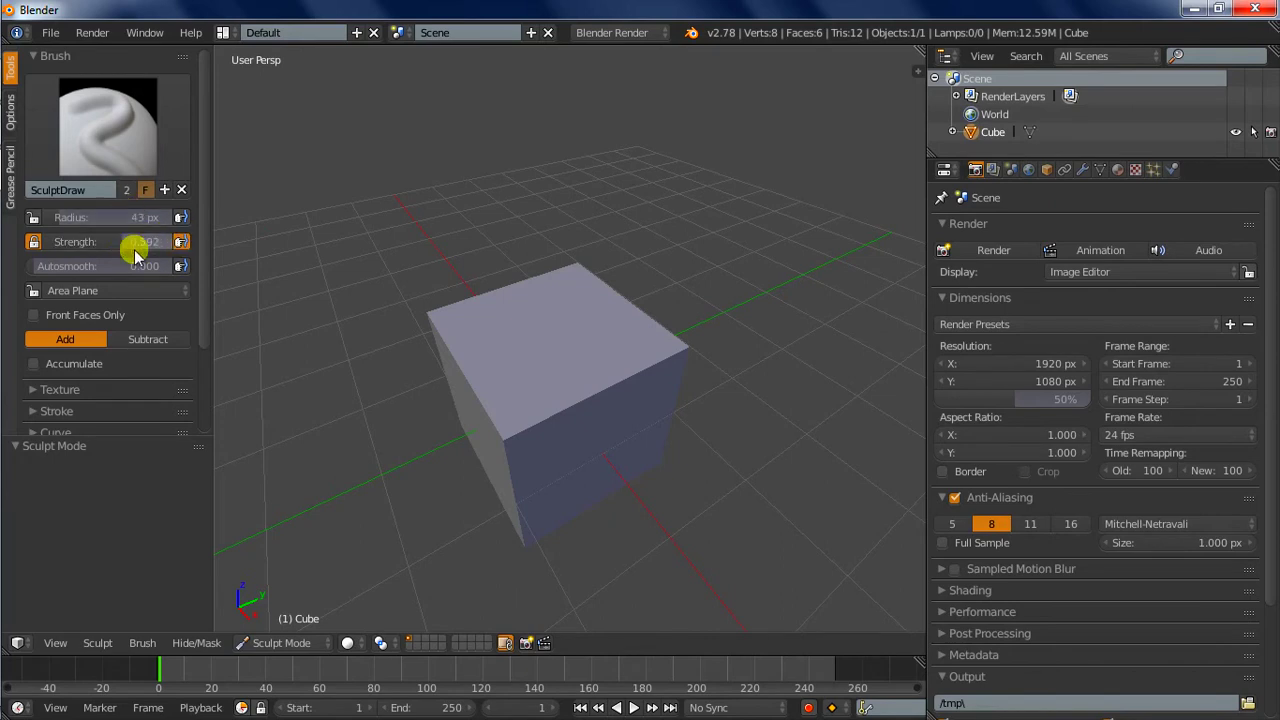
Expand the Dyntopo settings and enable dynamic topology on the cube.
scroll(127, 292, down, 3)
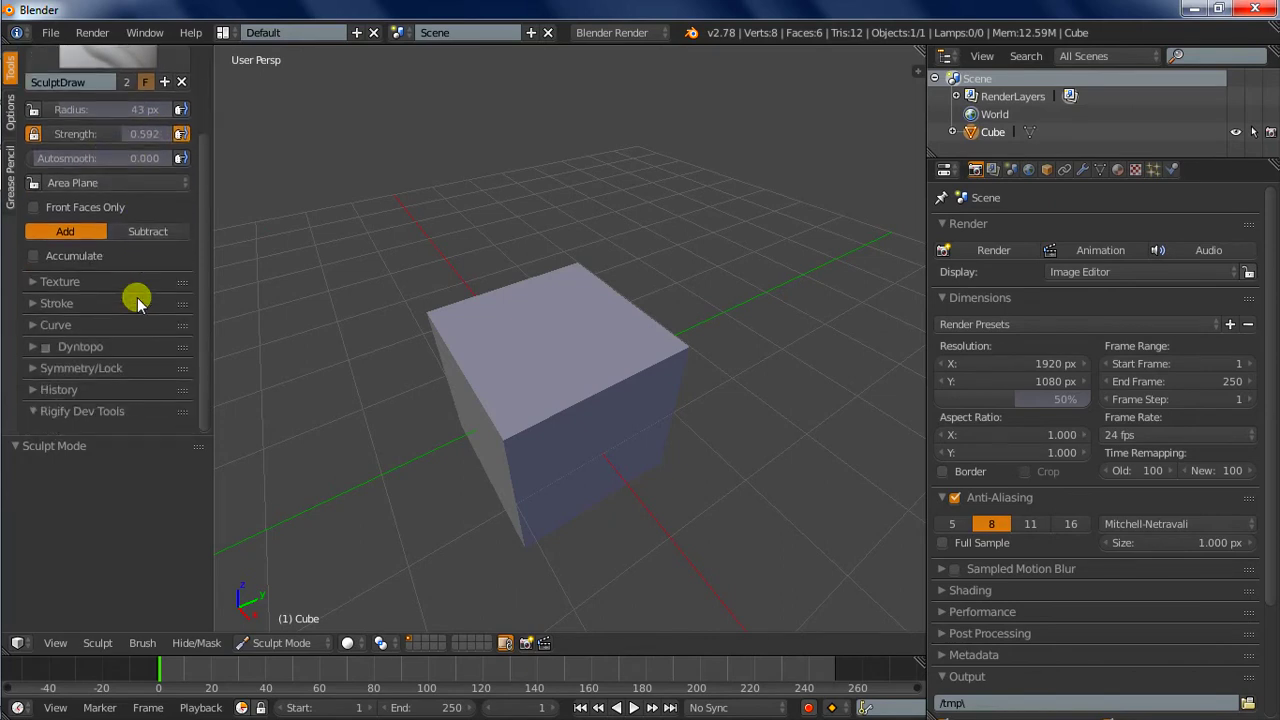
click(40, 347)
scroll(134, 322, down, 3)
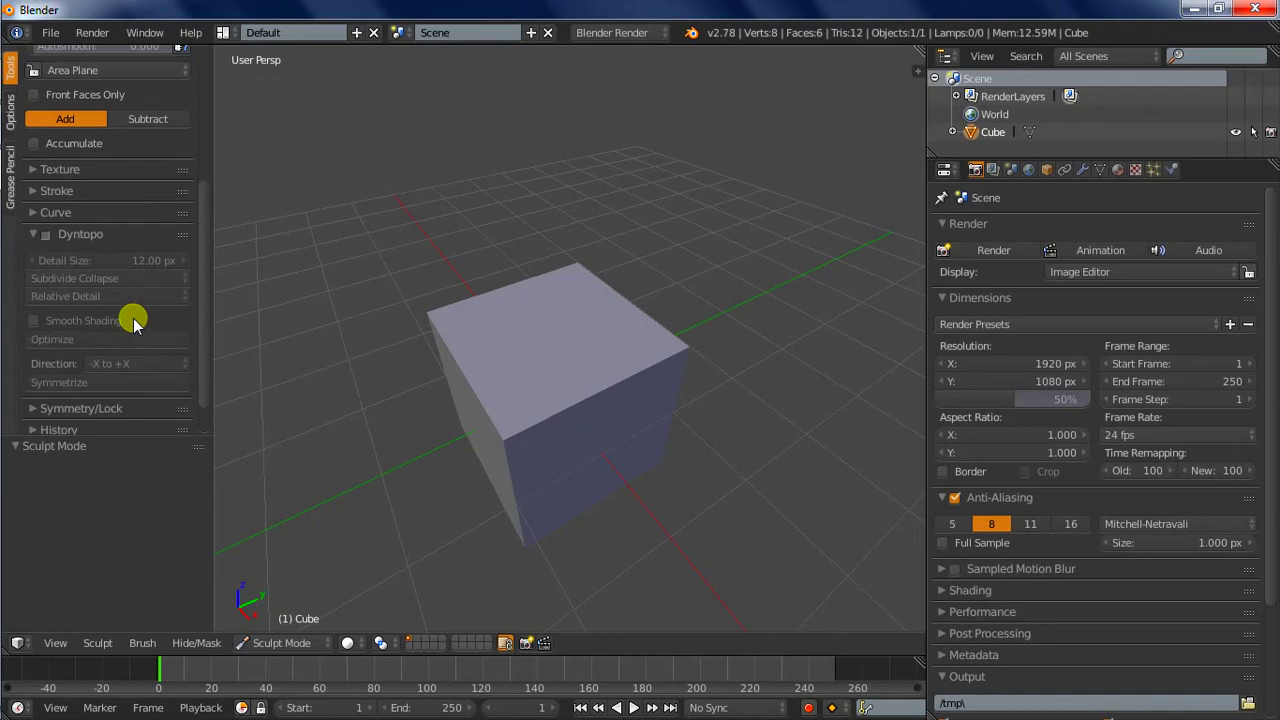
click(45, 235)
scroll(148, 270, down, 1)
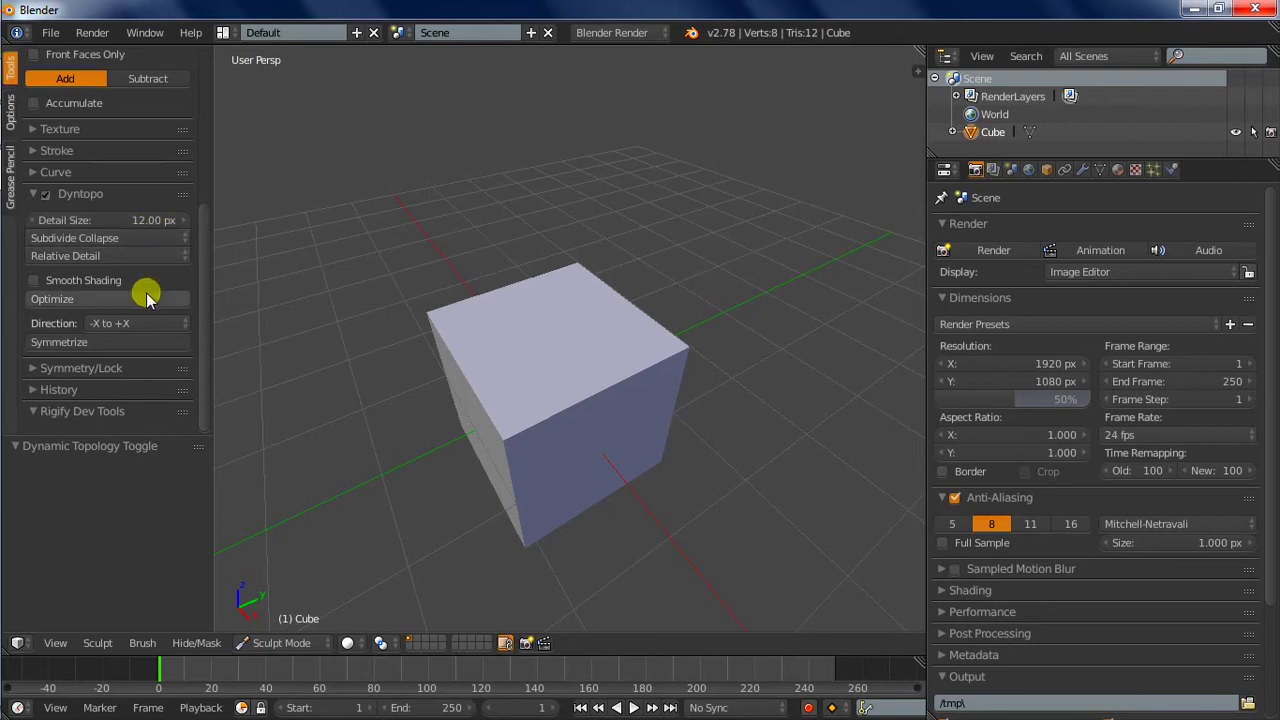
Turn on Dyntopo smooth shading and the Fast Navigate sculpt option.
click(92, 282)
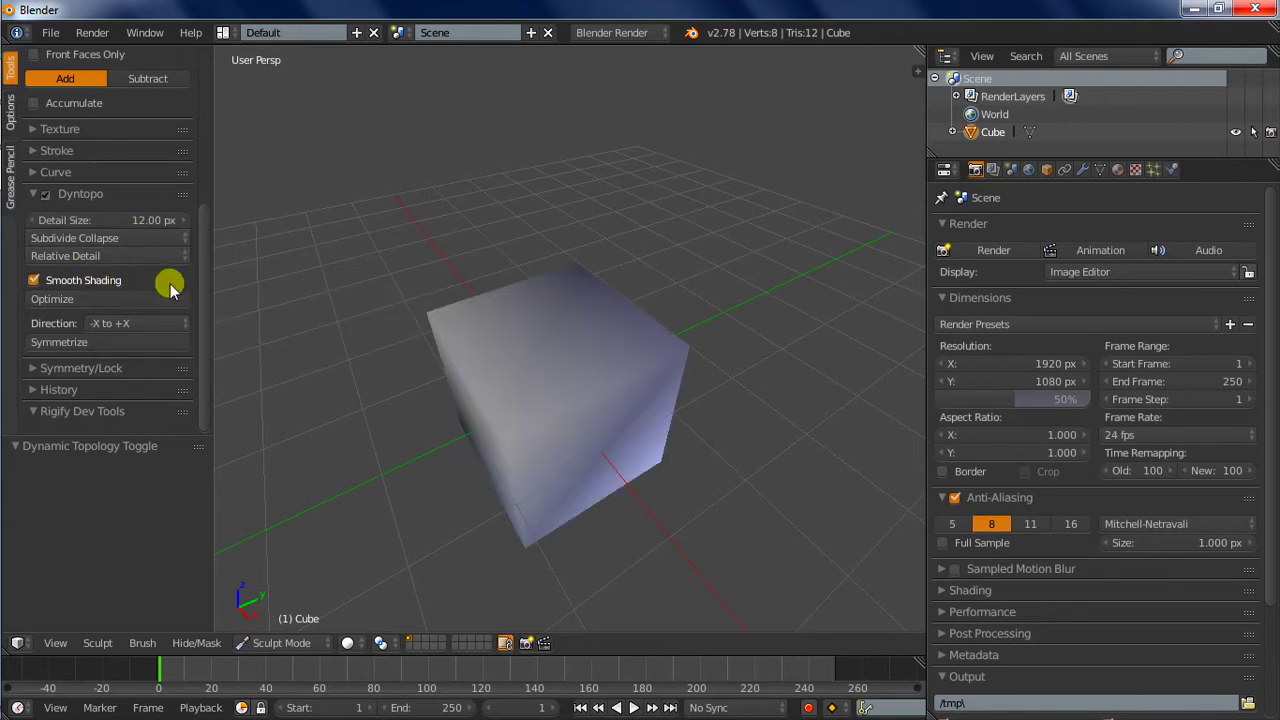
click(12, 113)
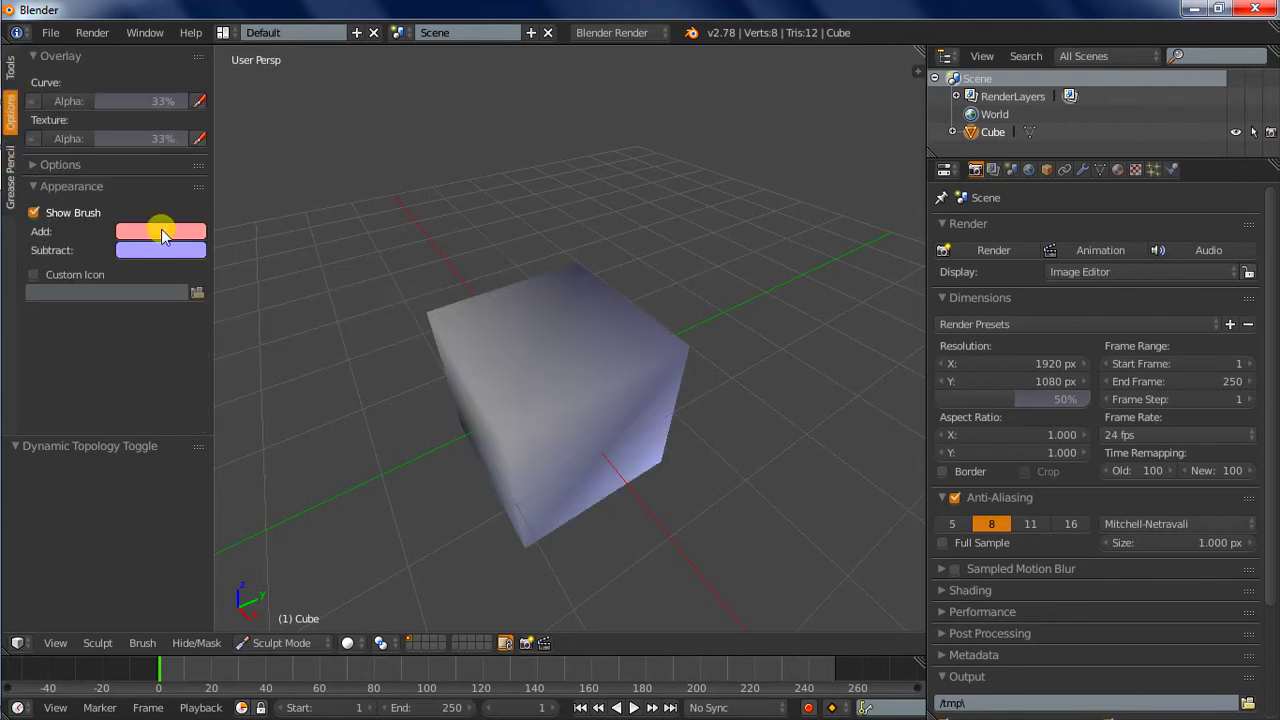
click(60, 165)
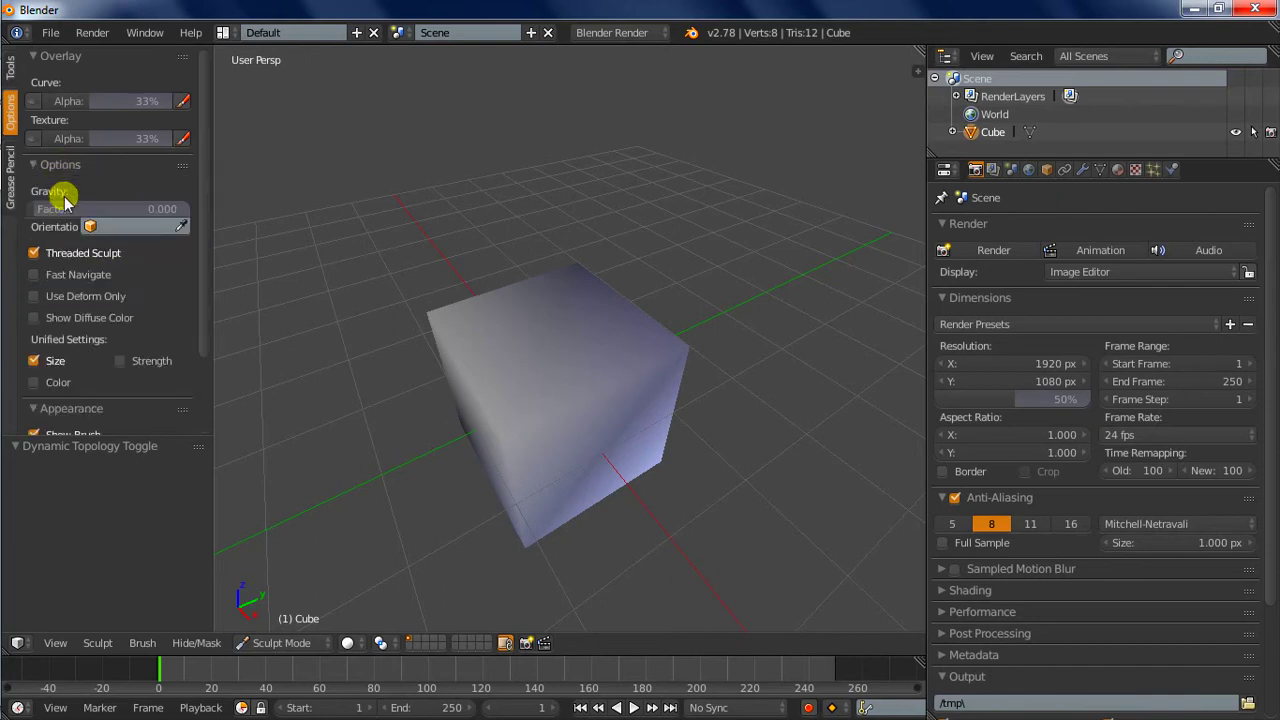
click(83, 276)
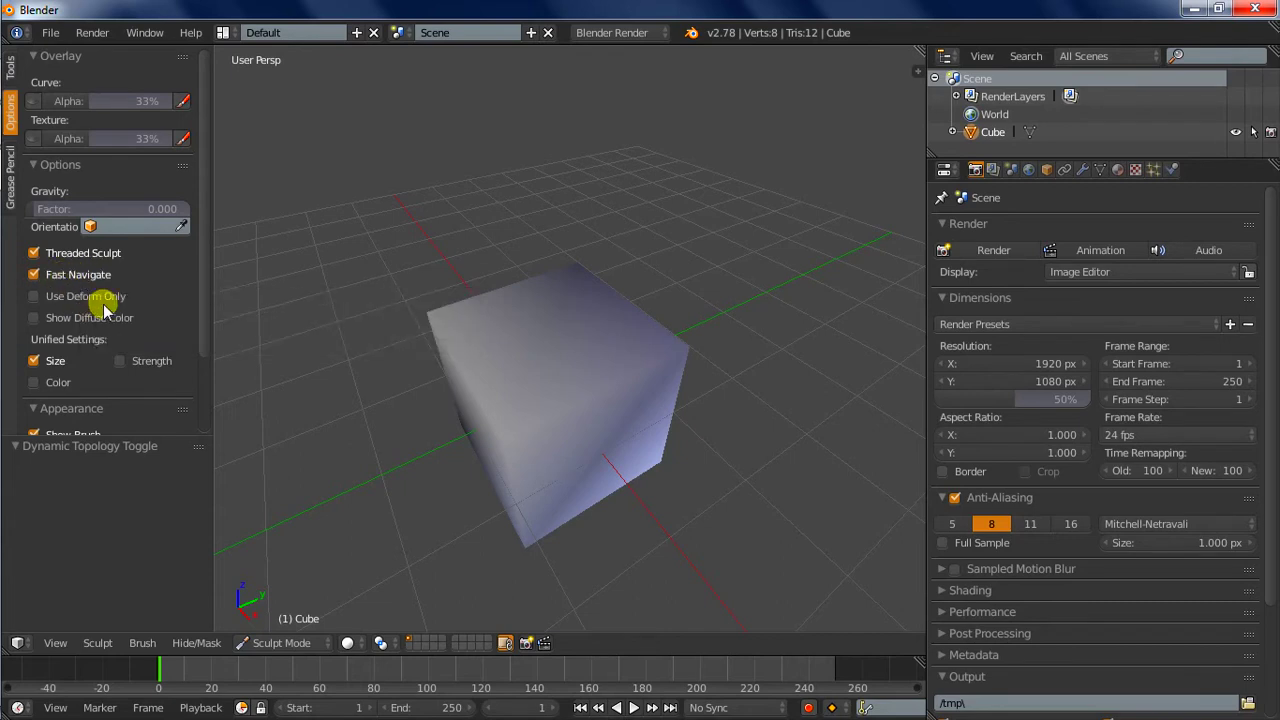
click(8, 72)
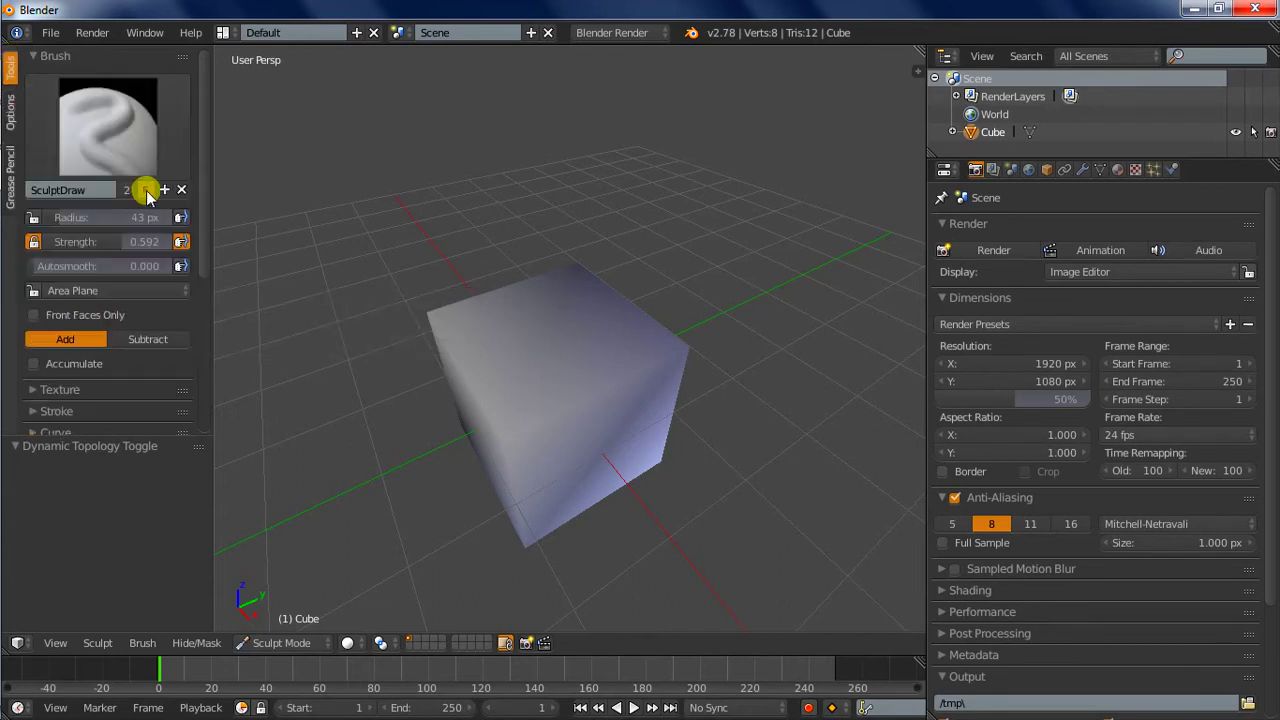
Set the dynamic topology detail size to 3.00 px.
scroll(145, 260, down, 4)
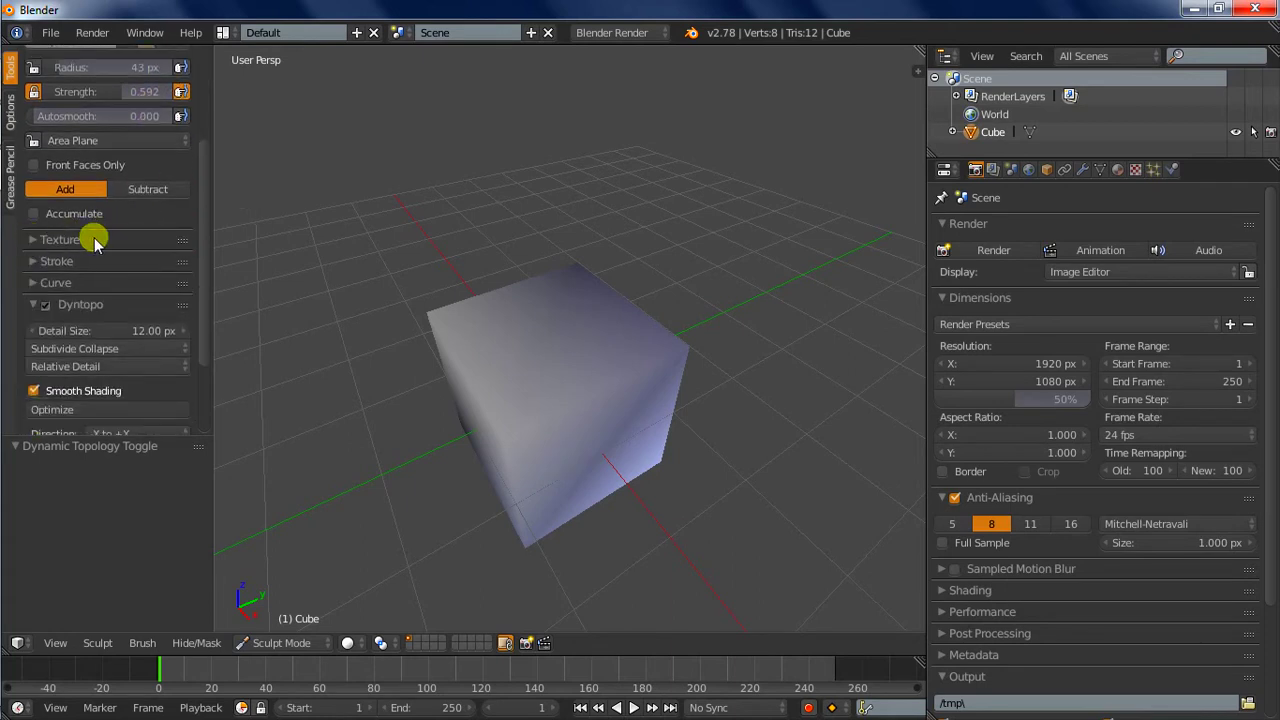
scroll(95, 240, up, 3)
scroll(95, 240, up, 3)
scroll(95, 240, down, 7)
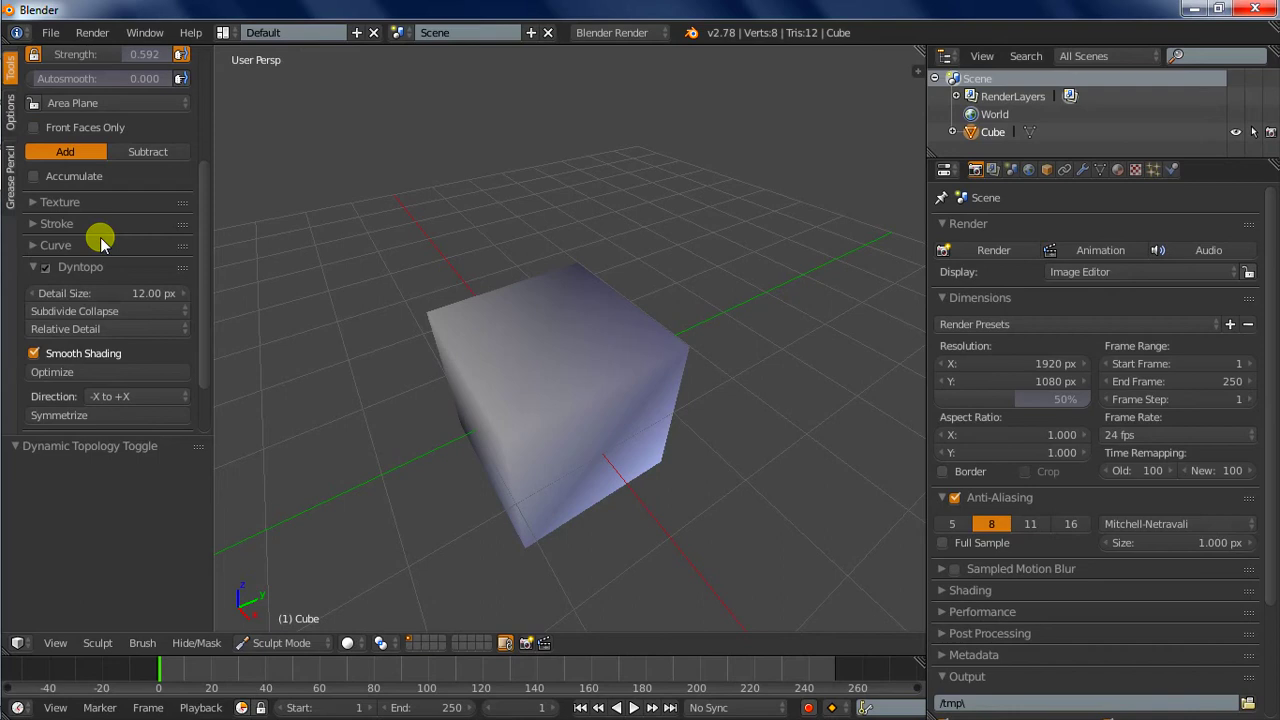
click(157, 292)
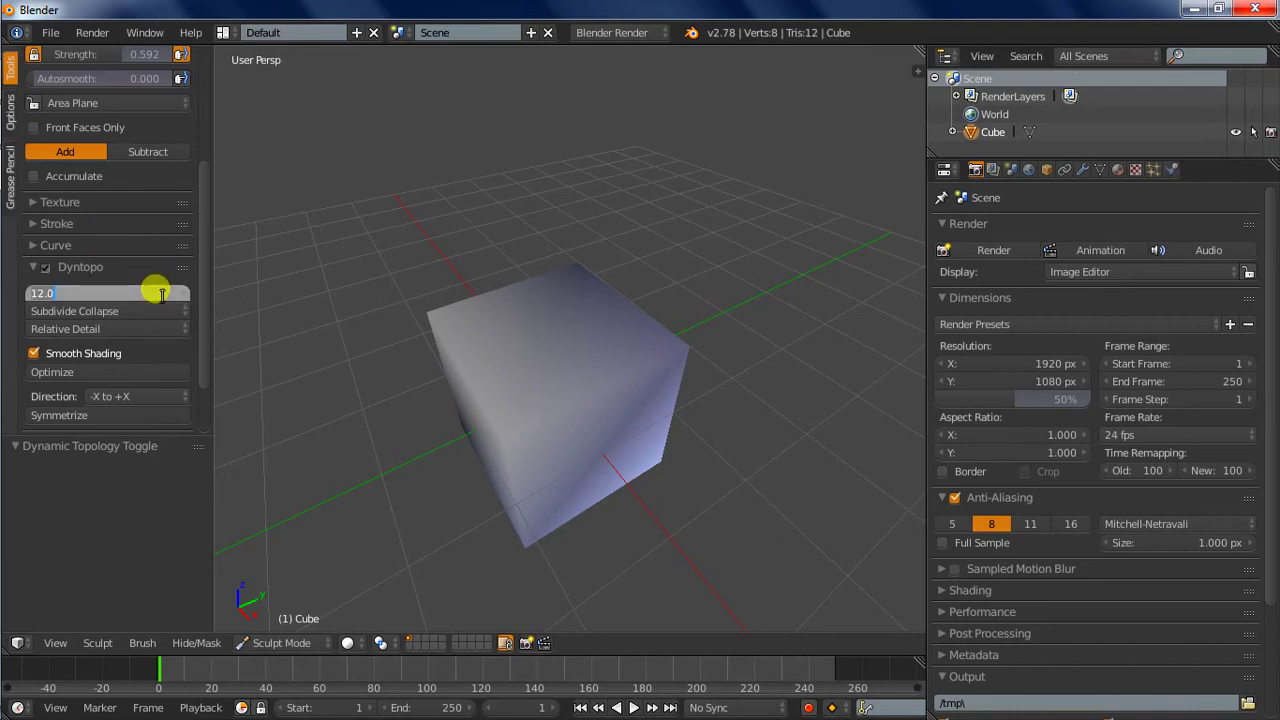
key(Return)
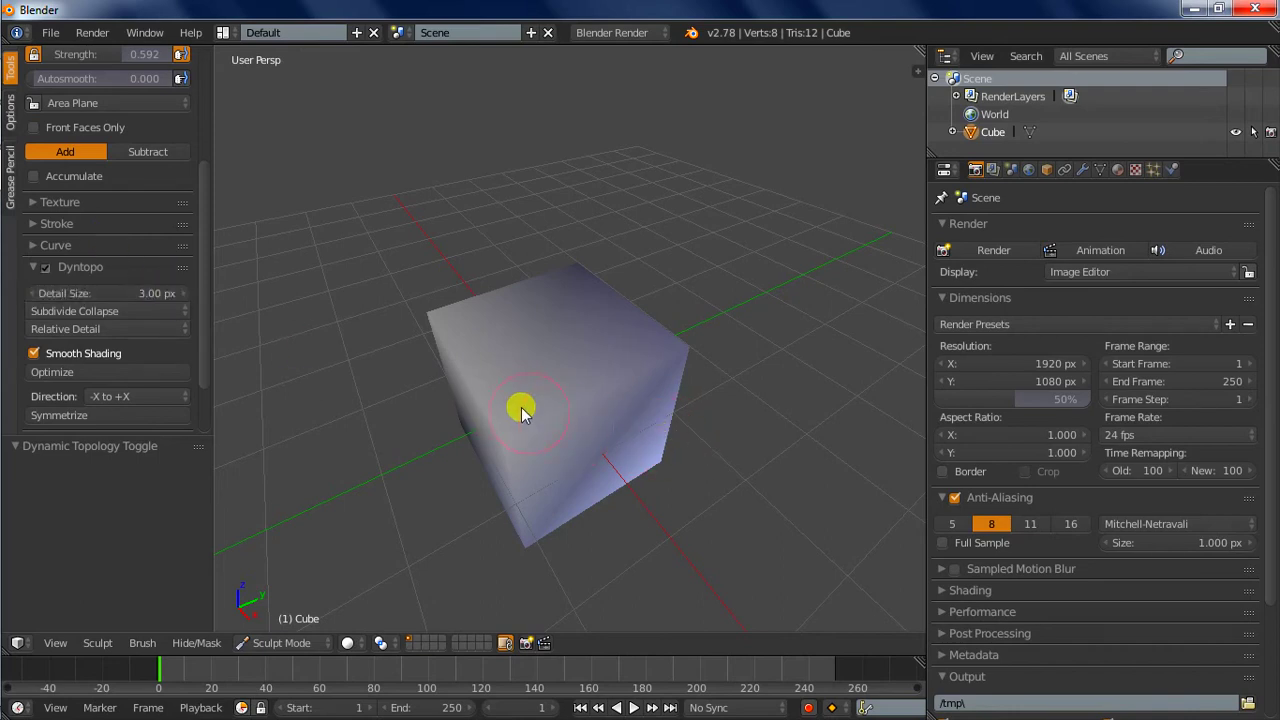
Sculpt a first bulge and groove into the front of the cube.
mouse_move(578, 395)
middle_down()
mouse_move(677, 420)
mouse_move(597, 366)
mouse_move(606, 432)
middle_up()
mouse_move(519, 352)
mouse_down()
mouse_move(640, 337)
mouse_move(558, 352)
mouse_up()
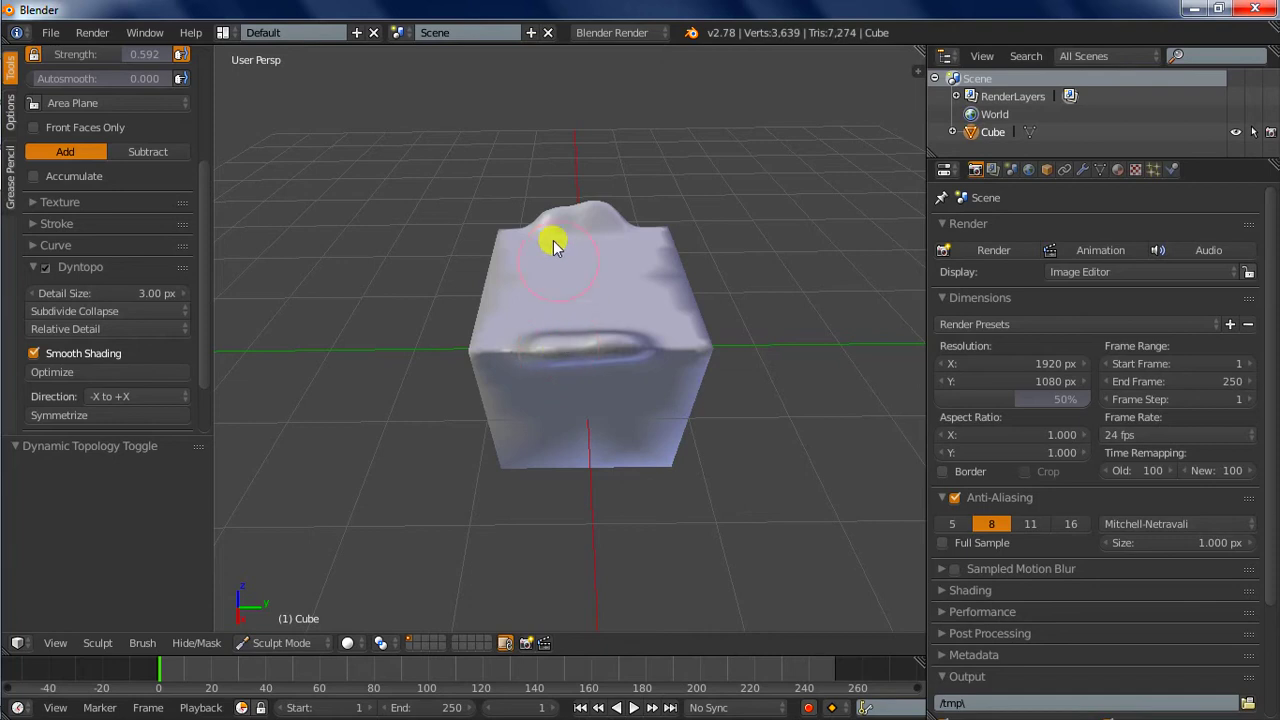
mouse_move(517, 305)
middle_down()
mouse_move(746, 271)
mouse_move(734, 214)
mouse_move(722, 270)
middle_up()
Symmetrize the mesh, turn off X mirroring, and build up more lumps on top.
scroll(110, 320, down, 3)
click(88, 342)
click(91, 368)
click(72, 410)
mouse_move(407, 348)
mouse_down()
mouse_move(529, 337)
mouse_move(400, 294)
mouse_move(374, 311)
mouse_move(484, 316)
mouse_move(383, 277)
mouse_move(456, 289)
mouse_move(446, 271)
mouse_up()
mouse_move(446, 271)
middle_down()
mouse_move(657, 277)
mouse_move(503, 317)
mouse_move(418, 292)
mouse_move(594, 360)
middle_up()
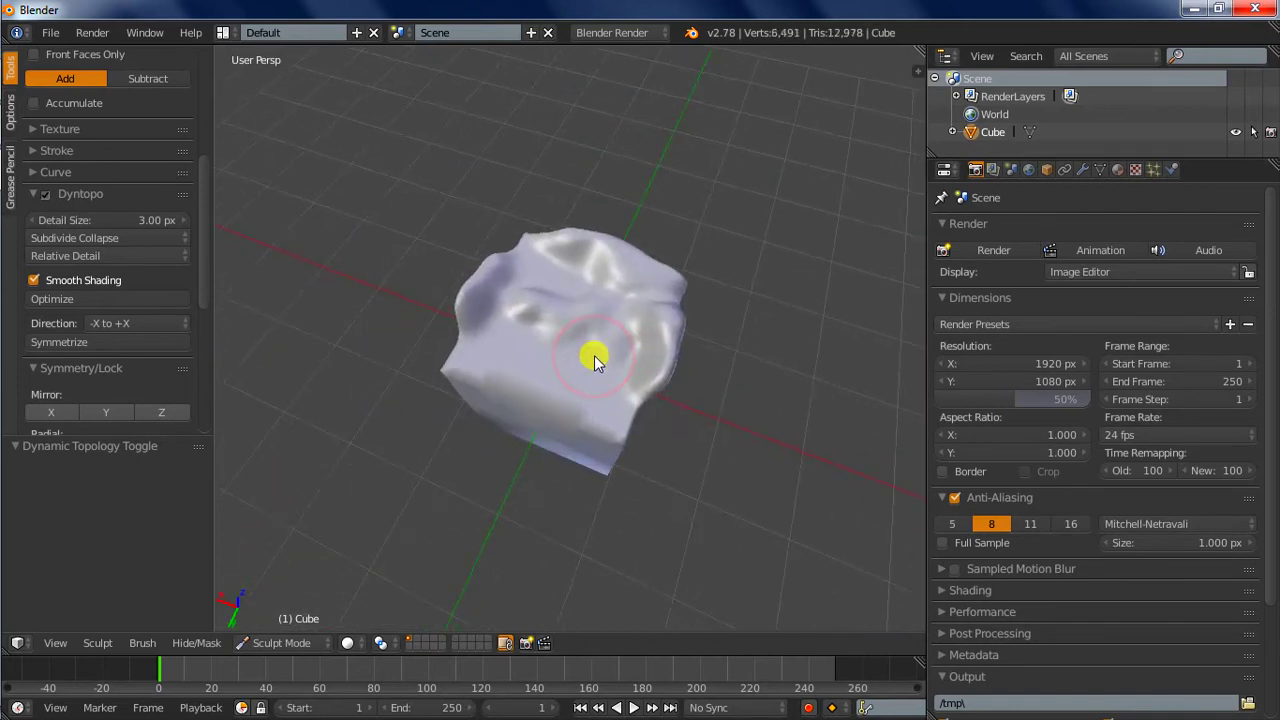
Undo back to the plain cube and sculpt a groove and bulge across its top.
key(ctrl+z)
key(ctrl+z)
key(ctrl+z)
key(ctrl+z)
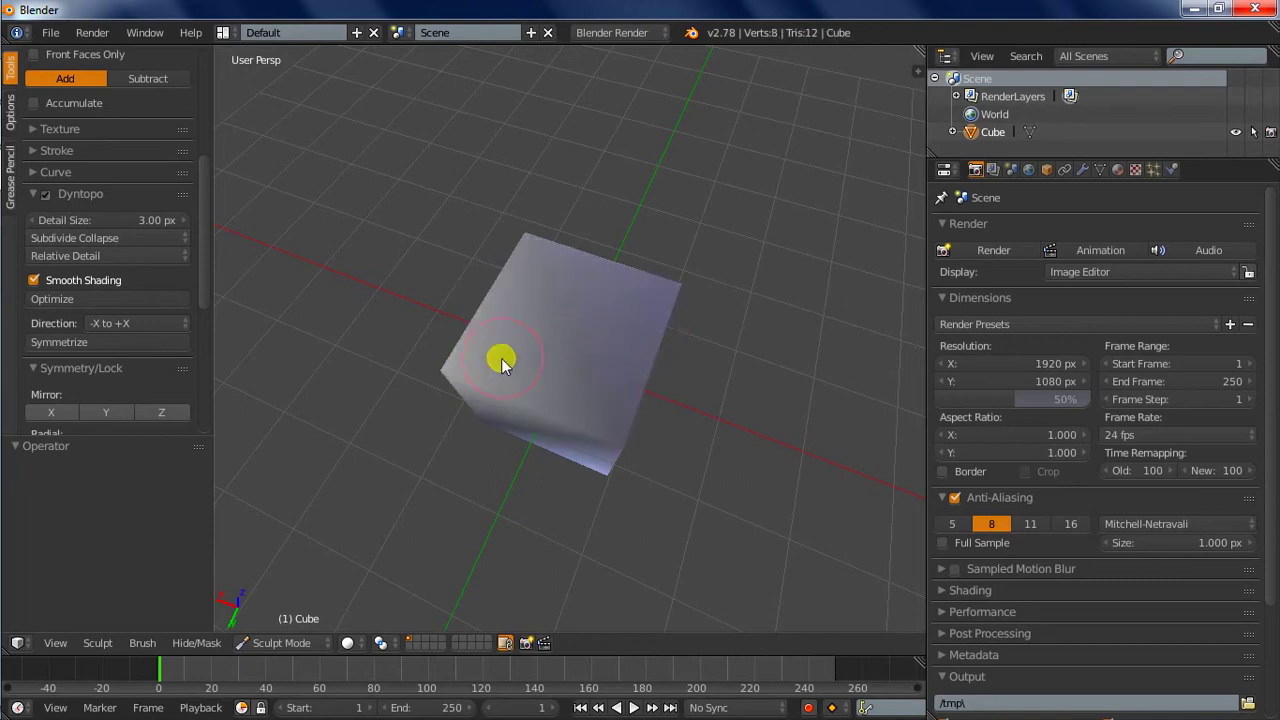
mouse_move(597, 342)
middle_down()
mouse_move(617, 309)
mouse_move(543, 314)
mouse_move(587, 344)
middle_up()
mouse_move(550, 345)
mouse_down()
mouse_move(486, 291)
mouse_move(557, 323)
mouse_move(543, 331)
mouse_move(610, 310)
mouse_move(551, 289)
mouse_up()
mouse_move(694, 403)
middle_down()
mouse_move(677, 289)
mouse_move(718, 320)
mouse_move(586, 277)
middle_up()
scroll(611, 286, up, 2)
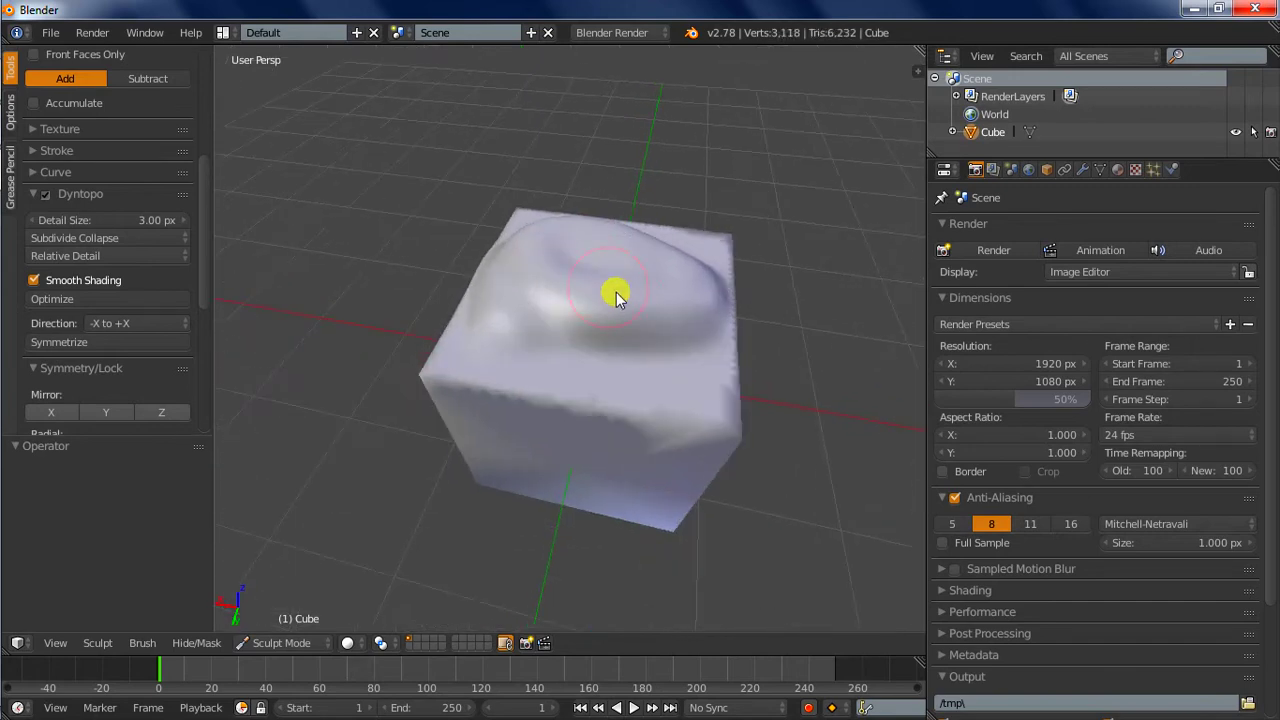
scroll(654, 314, up, 2)
mouse_move(654, 314)
middle_down()
mouse_move(695, 383)
mouse_move(720, 366)
mouse_move(597, 397)
mouse_move(597, 309)
mouse_move(583, 422)
mouse_move(590, 385)
middle_up()
Undo again, then sculpt creases and wrinkles into the cube's top and right face.
key(ctrl+z)
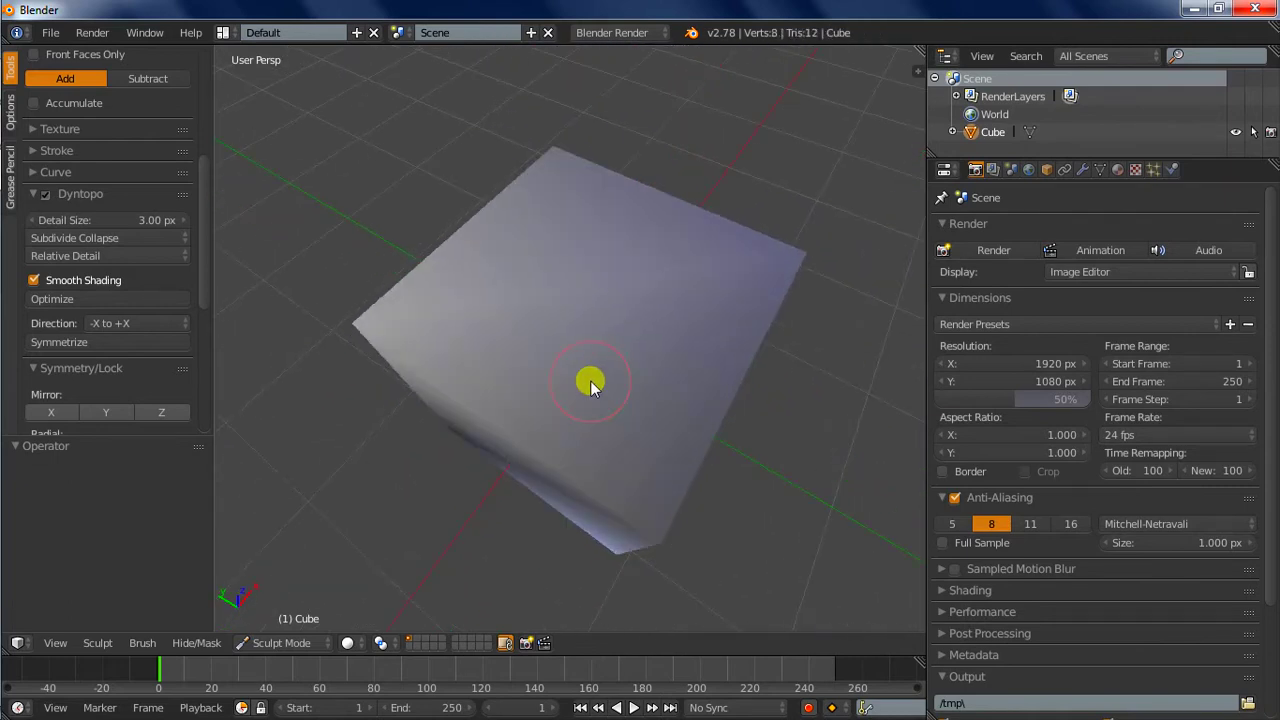
scroll(508, 343, down, 3)
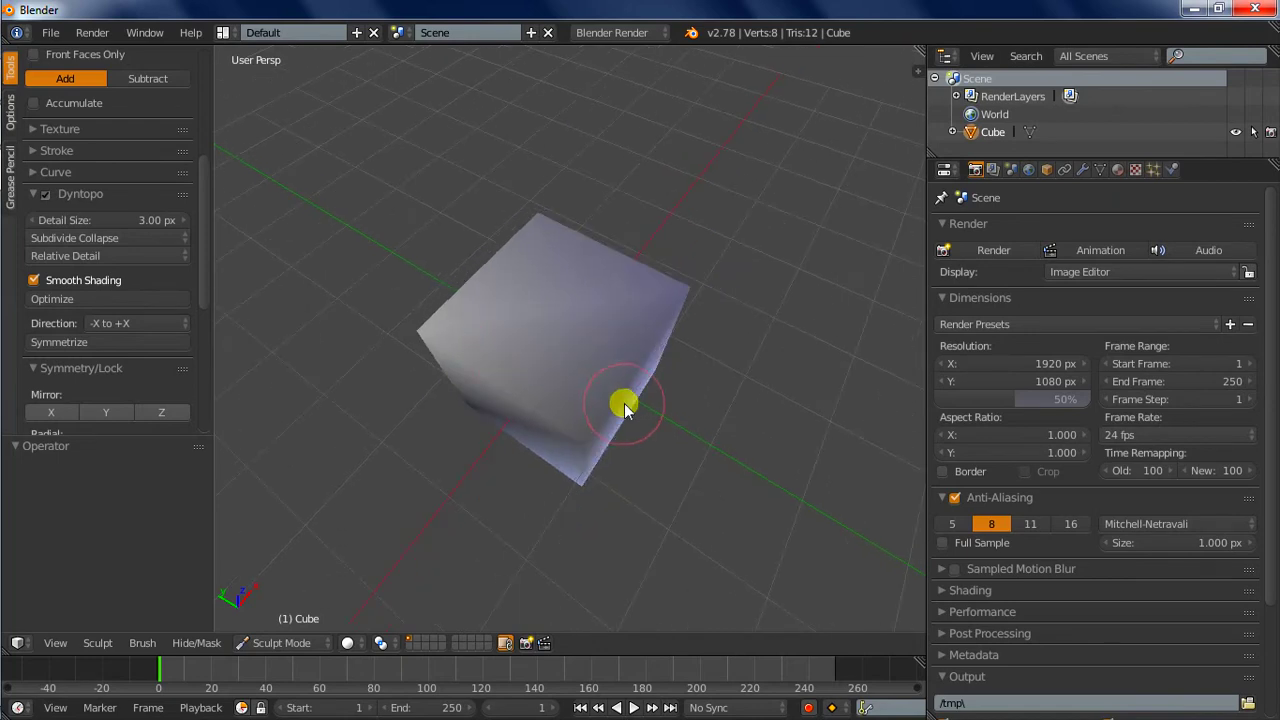
middle_drag(624, 405, 563, 363)
mouse_move(563, 363)
mouse_down()
mouse_move(689, 329)
mouse_move(600, 372)
mouse_move(480, 283)
mouse_move(503, 334)
mouse_move(570, 393)
mouse_move(553, 415)
mouse_move(557, 449)
mouse_move(617, 289)
mouse_move(586, 255)
mouse_move(669, 320)
mouse_move(500, 277)
mouse_move(686, 377)
mouse_up()
mouse_move(686, 377)
middle_down()
mouse_move(585, 360)
mouse_move(534, 449)
middle_up()
mouse_move(534, 449)
mouse_down()
mouse_move(546, 391)
mouse_move(566, 366)
mouse_move(549, 449)
mouse_move(600, 360)
mouse_up()
mouse_move(600, 360)
middle_down()
mouse_move(617, 368)
mouse_move(570, 383)
middle_up()
Select the Smooth brush and inspect the mesh in wireframe from a low side view.
scroll(167, 150, up, 5)
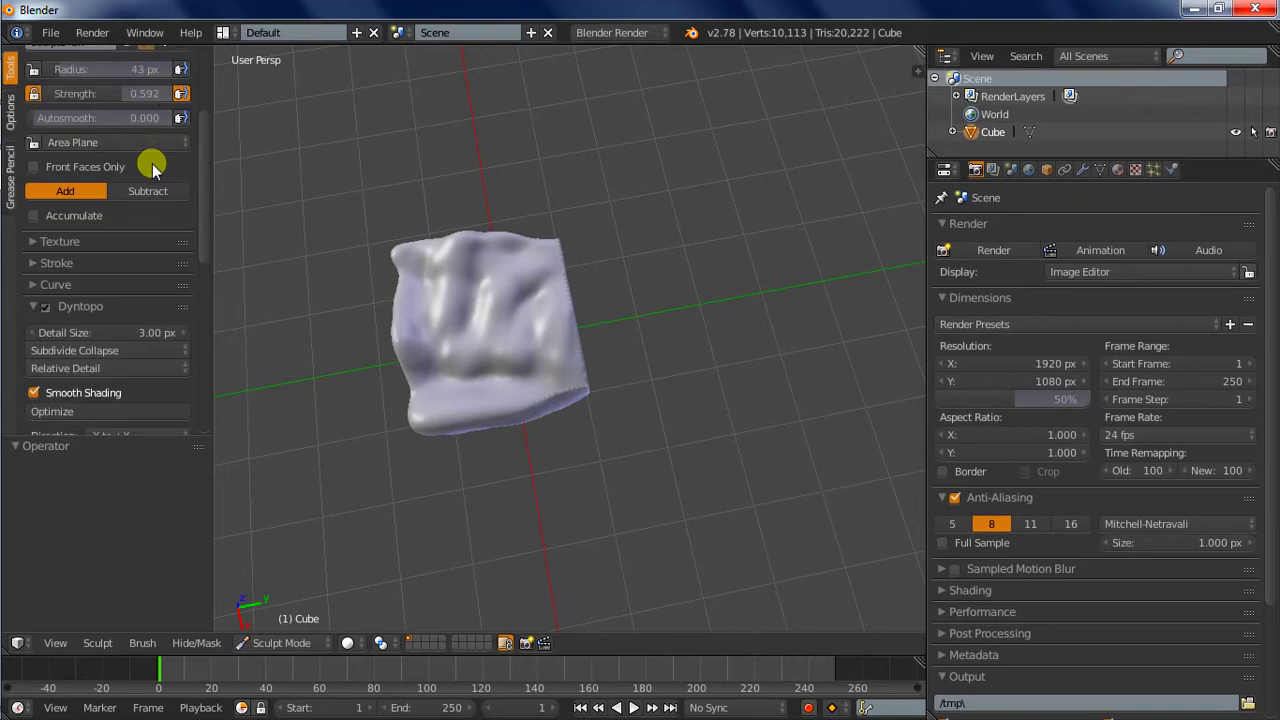
click(135, 85)
click(575, 305)
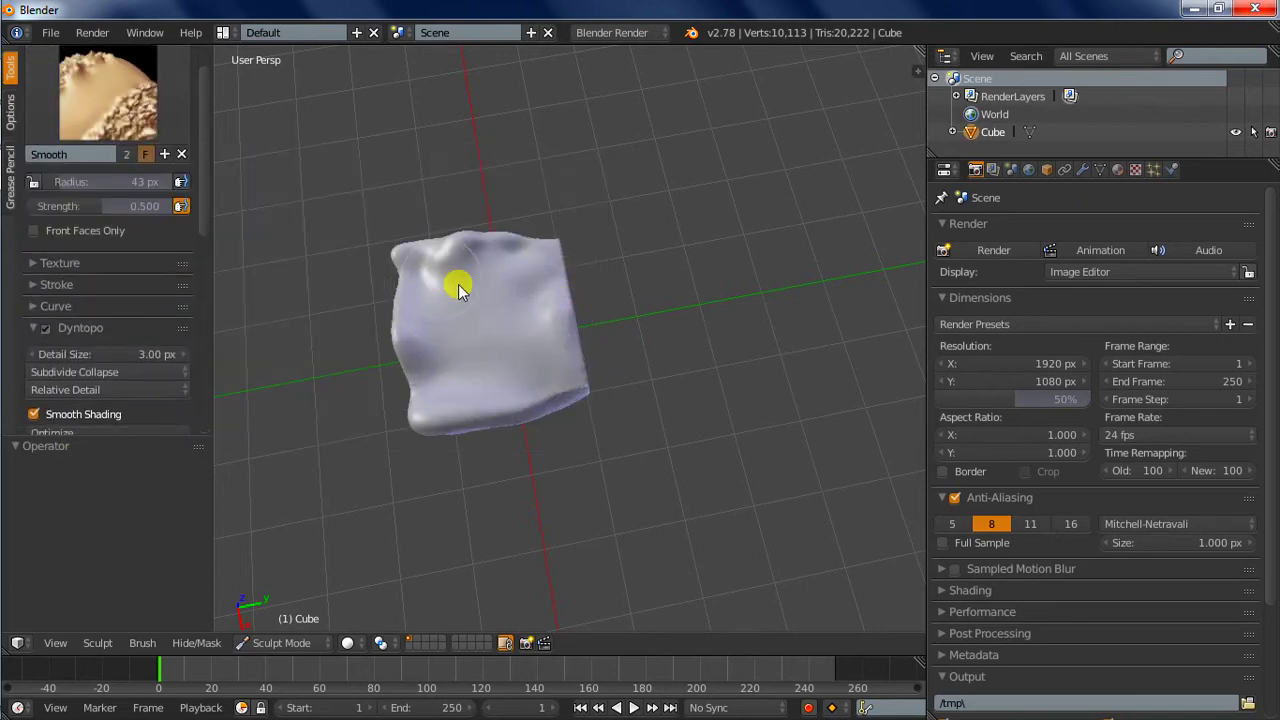
key(z)
mouse_move(533, 372)
middle_down()
mouse_move(691, 229)
mouse_move(421, 173)
mouse_move(634, 466)
mouse_move(711, 397)
mouse_move(771, 374)
mouse_move(808, 420)
mouse_move(749, 543)
mouse_move(680, 574)
mouse_move(751, 423)
mouse_move(683, 460)
mouse_move(737, 434)
mouse_move(609, 466)
middle_up()
key(z)
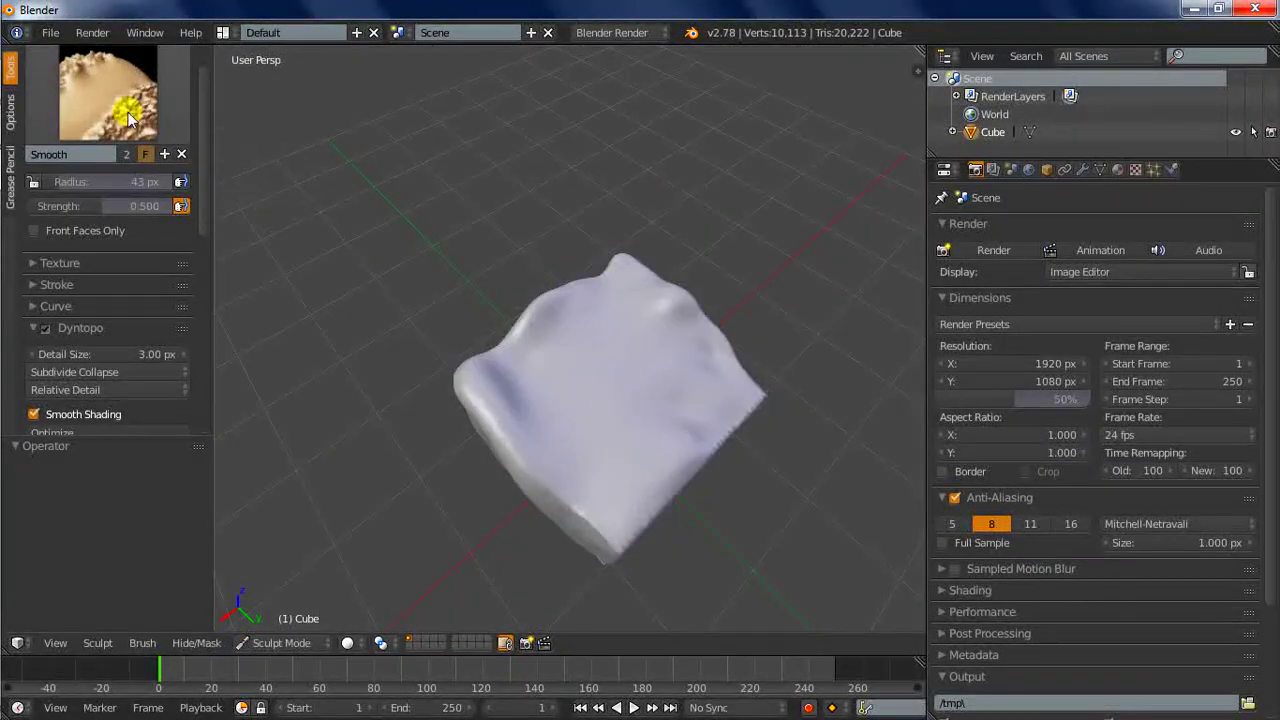
Switch back to the SculptDraw brush and expand its Texture panel.
scroll(128, 112, up, 2)
click(135, 150)
click(466, 316)
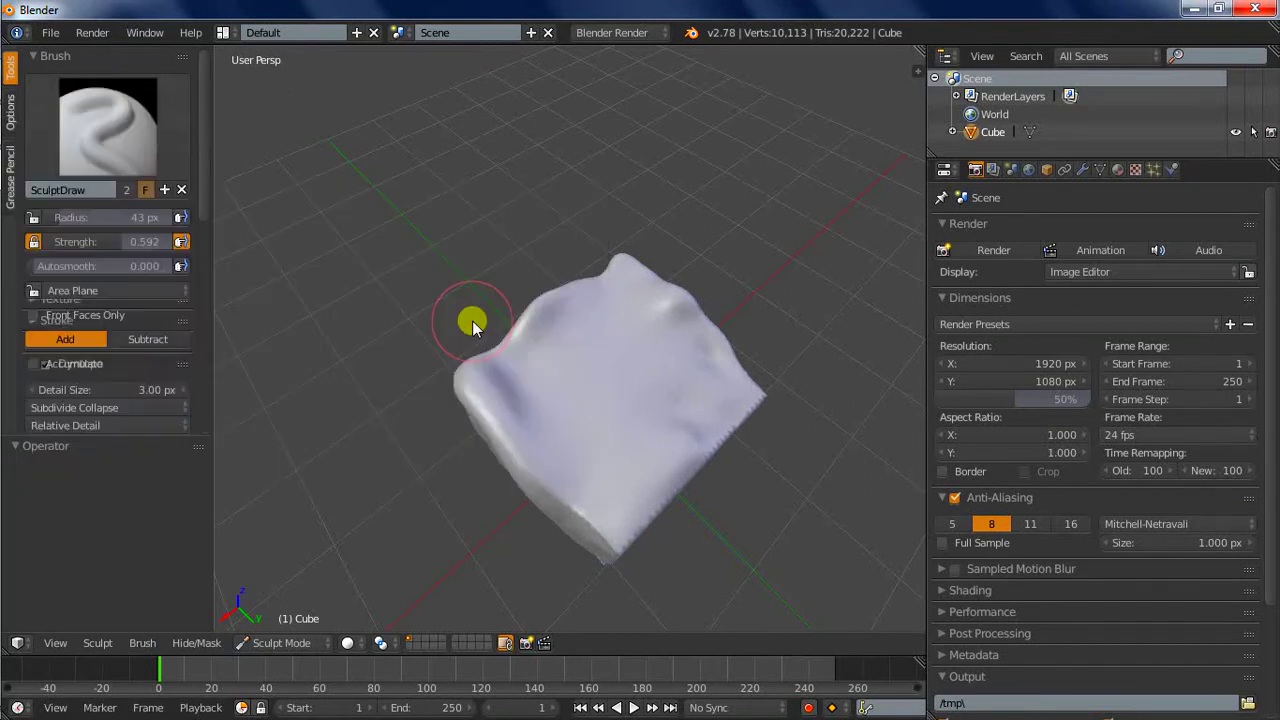
scroll(135, 283, down, 3)
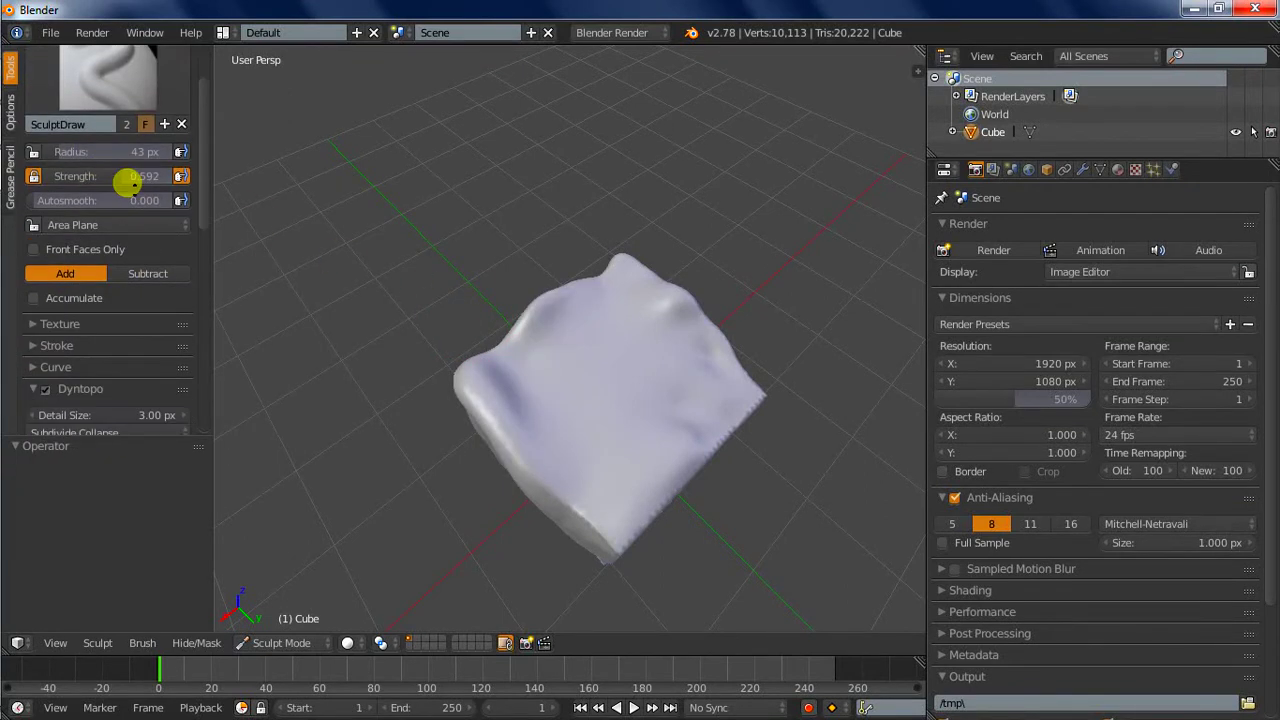
scroll(126, 177, down, 2)
click(68, 217)
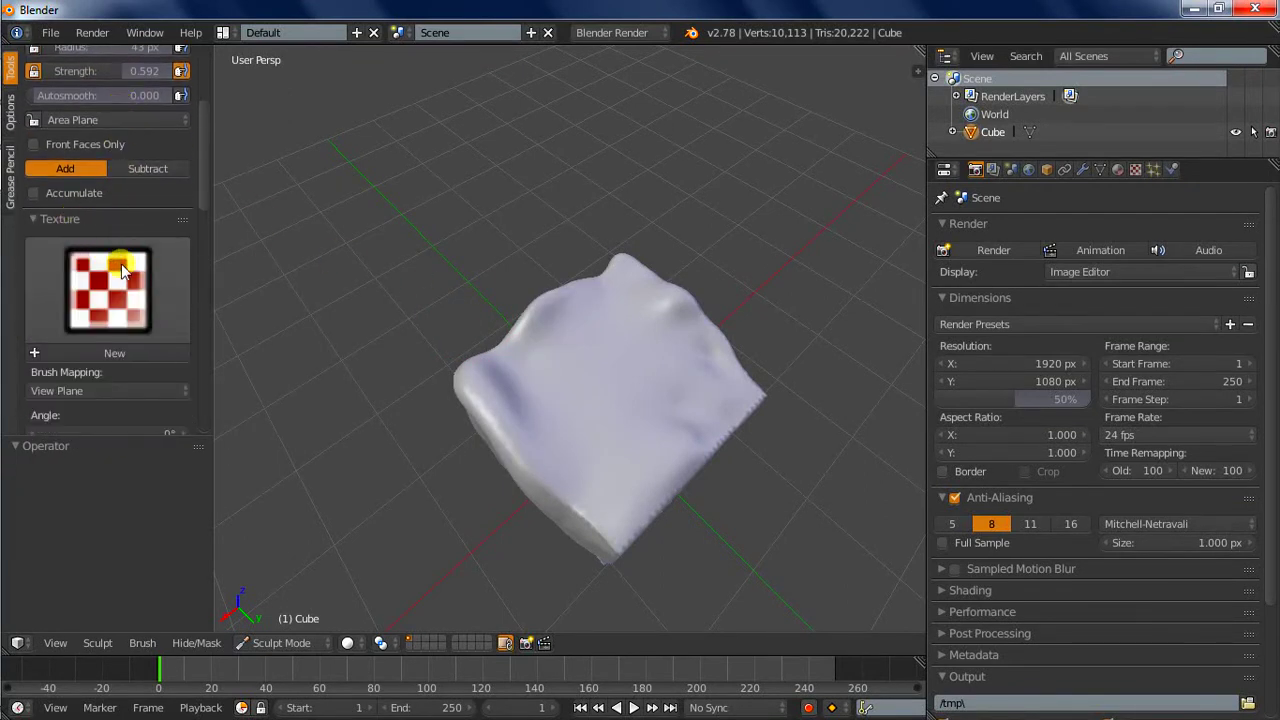
Create a new brush texture named Details and browse for its image in Brush texture properties.
click(110, 353)
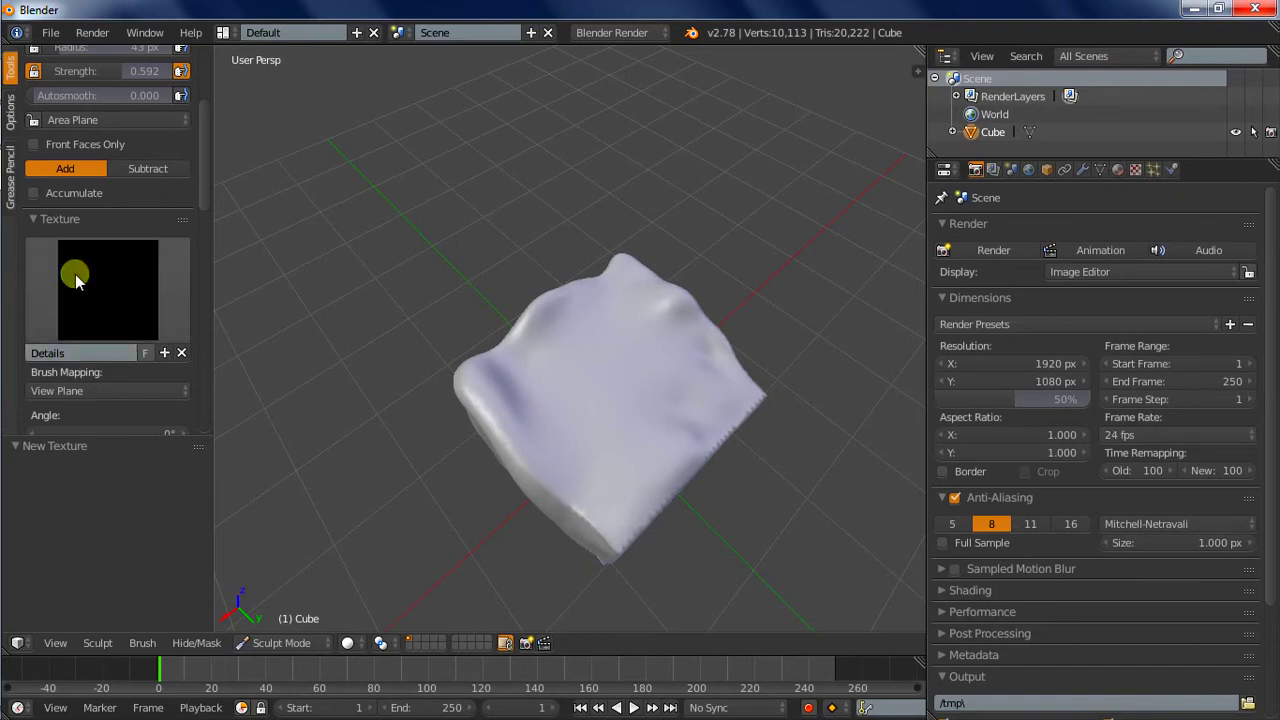
click(1136, 169)
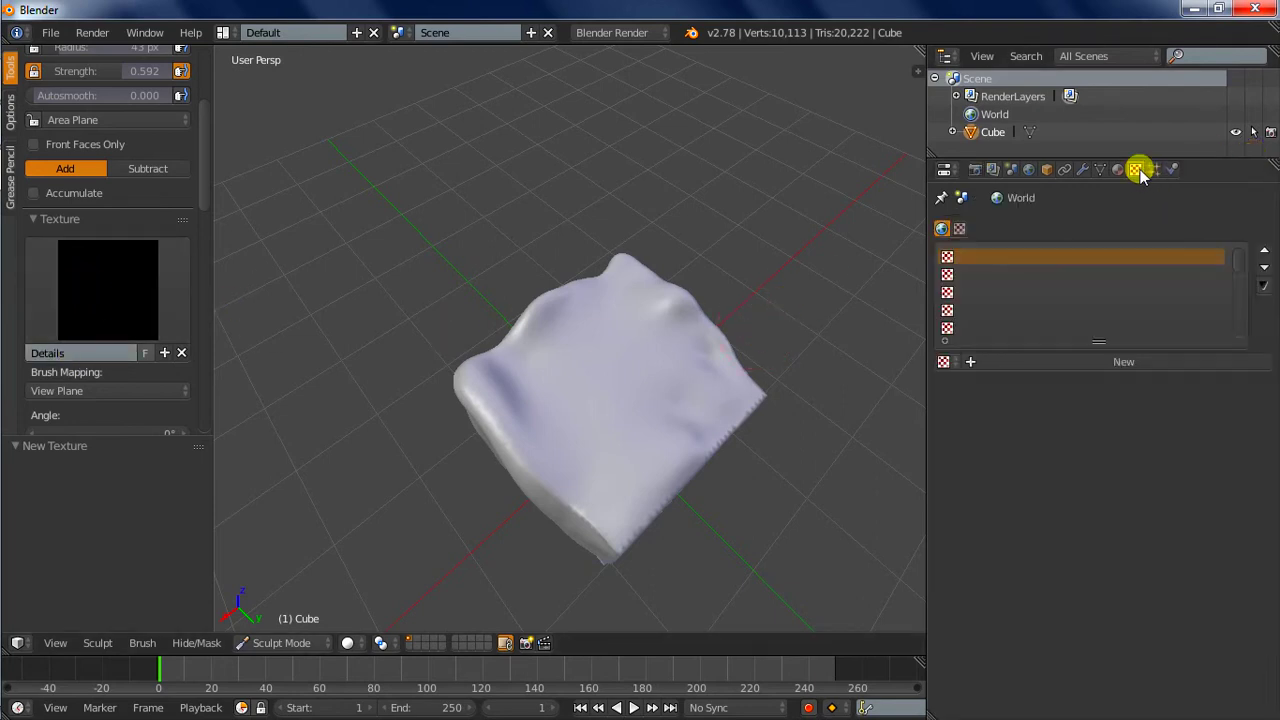
click(959, 229)
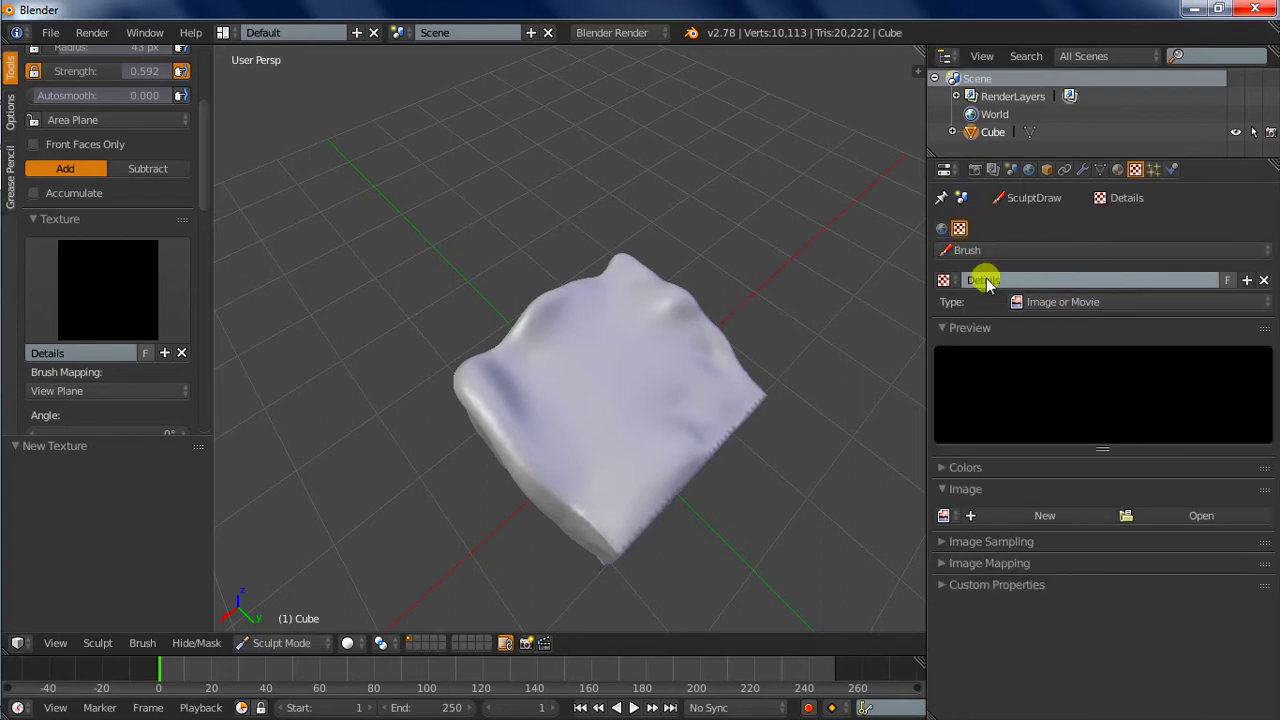
click(1210, 516)
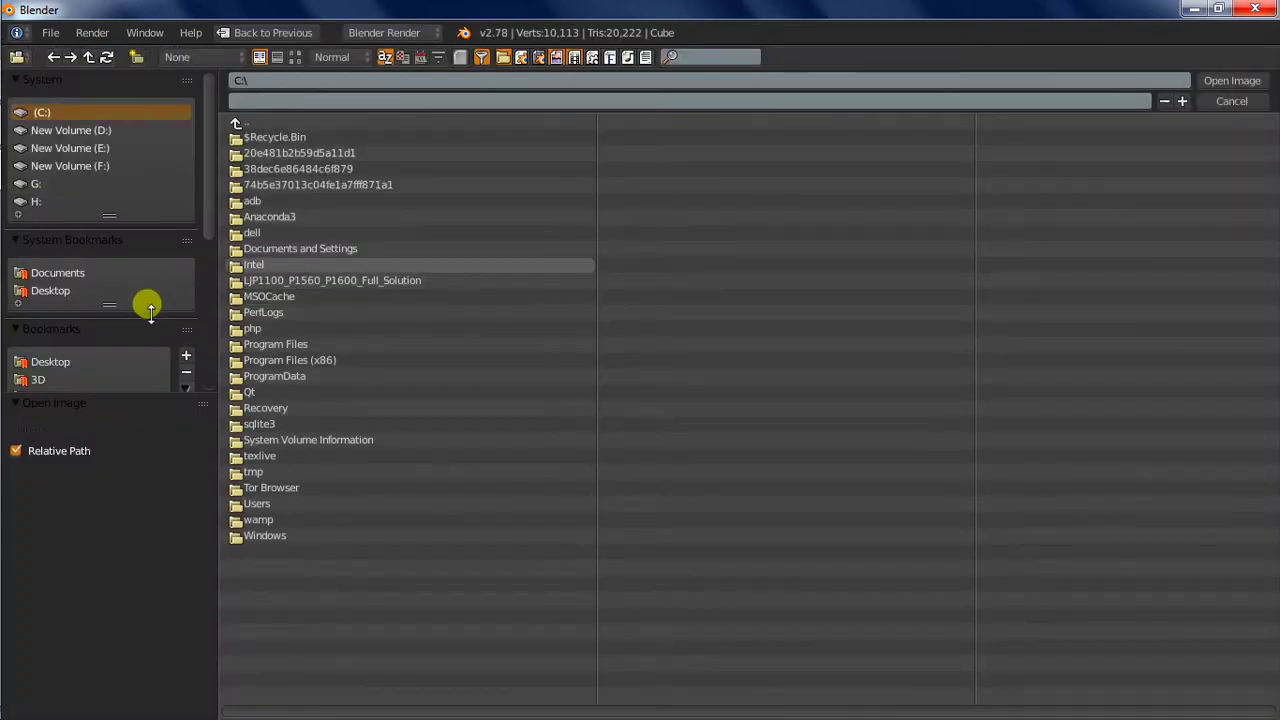
Browse to Desktop/ZBrushMaps2 with large thumbnails and load 70.jpg as the texture image.
click(58, 293)
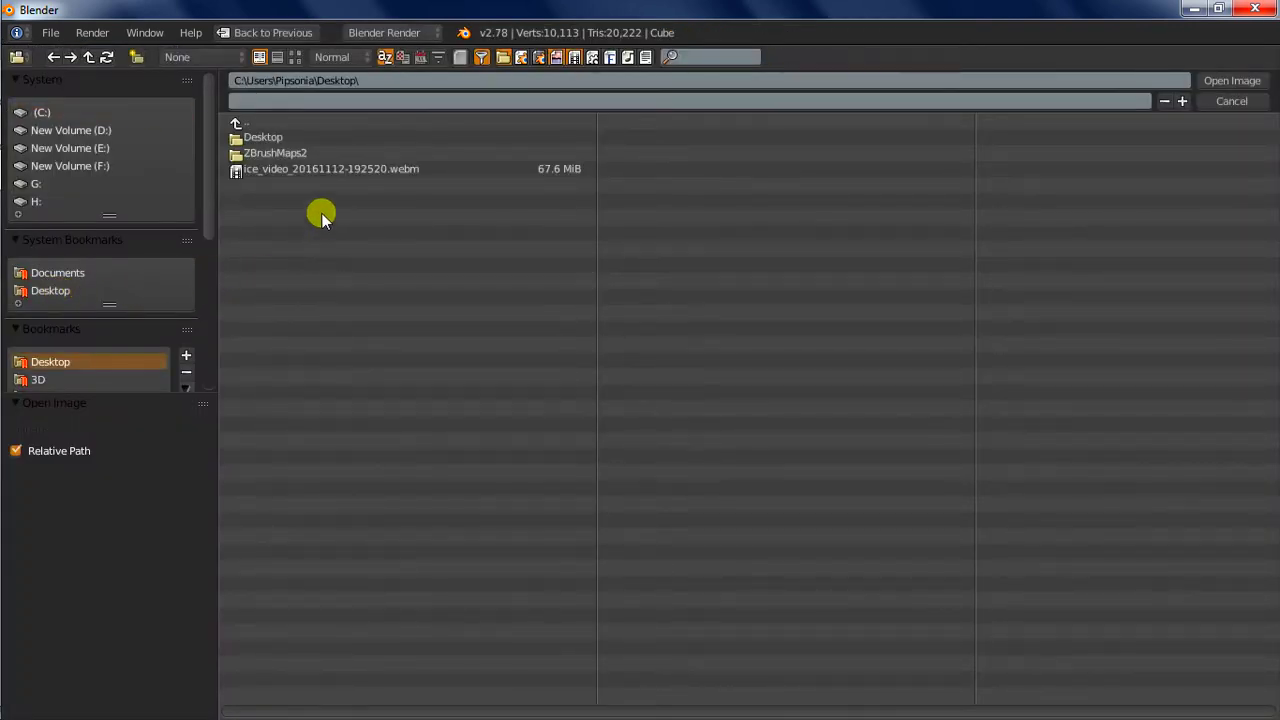
click(280, 153)
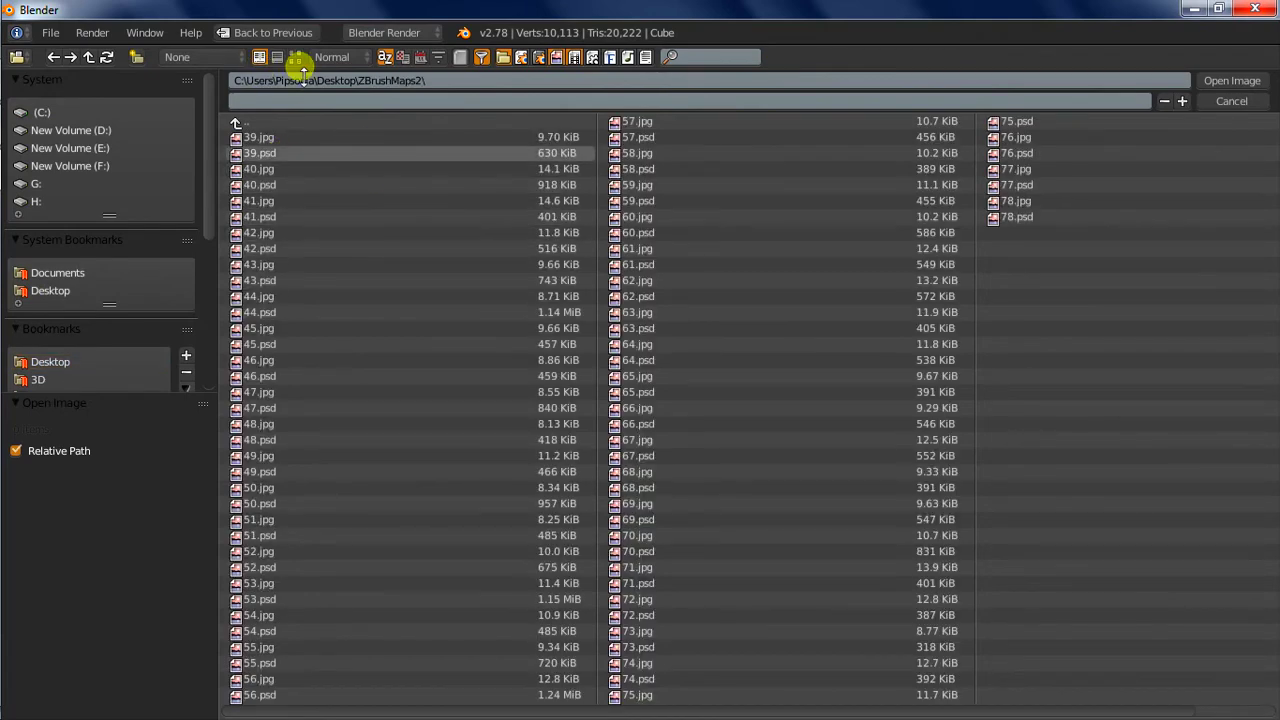
click(295, 57)
click(332, 57)
click(325, 140)
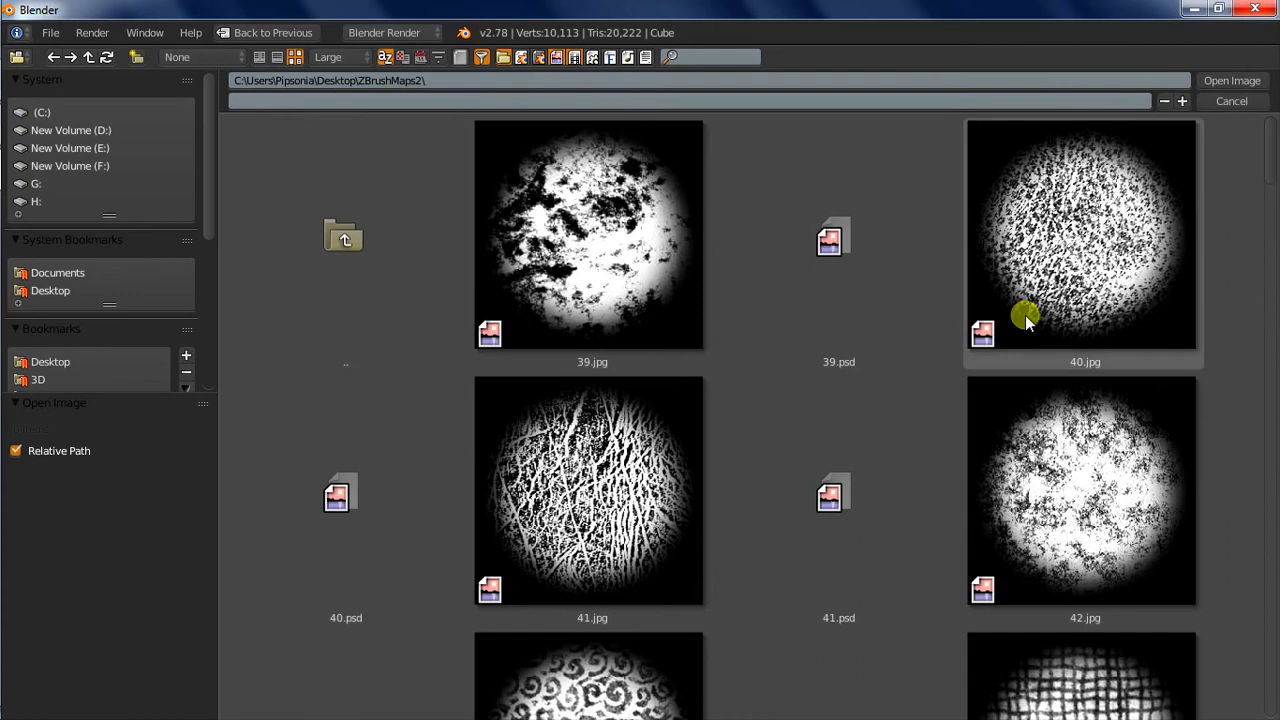
scroll(1142, 265, down, 3)
scroll(1142, 265, down, 5)
drag(1277, 194, 1270, 562)
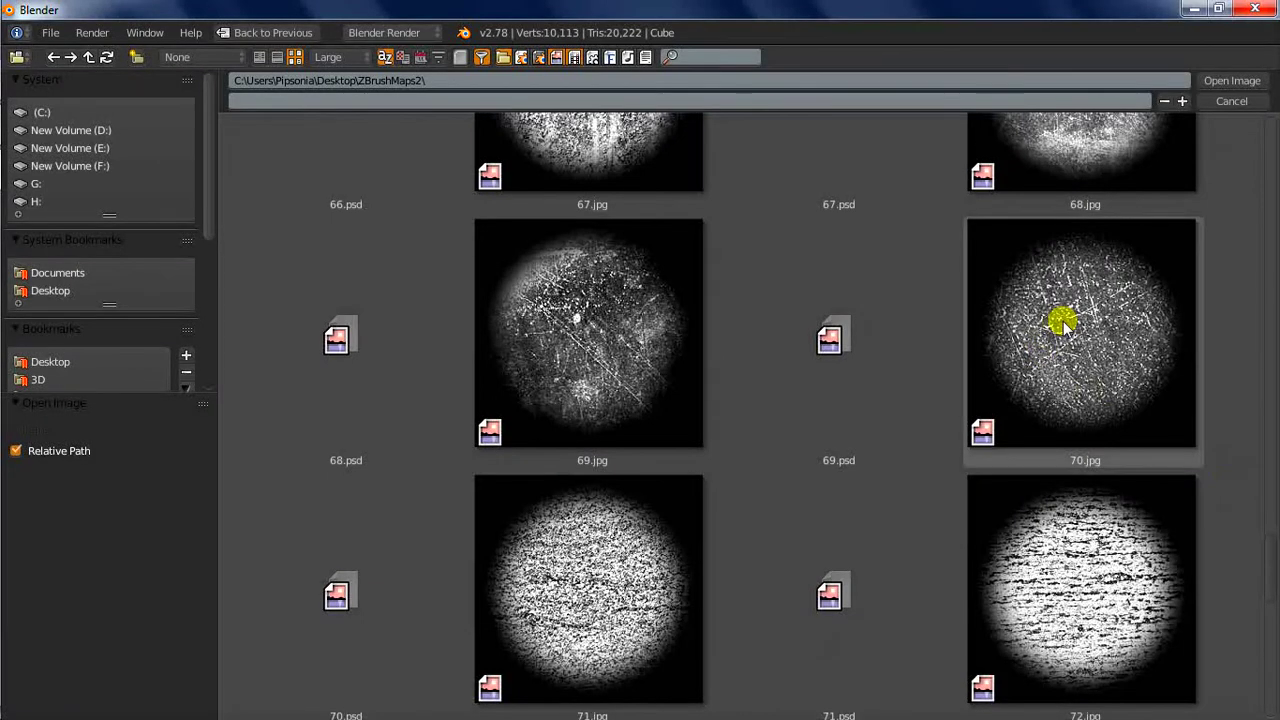
double_click(1047, 337)
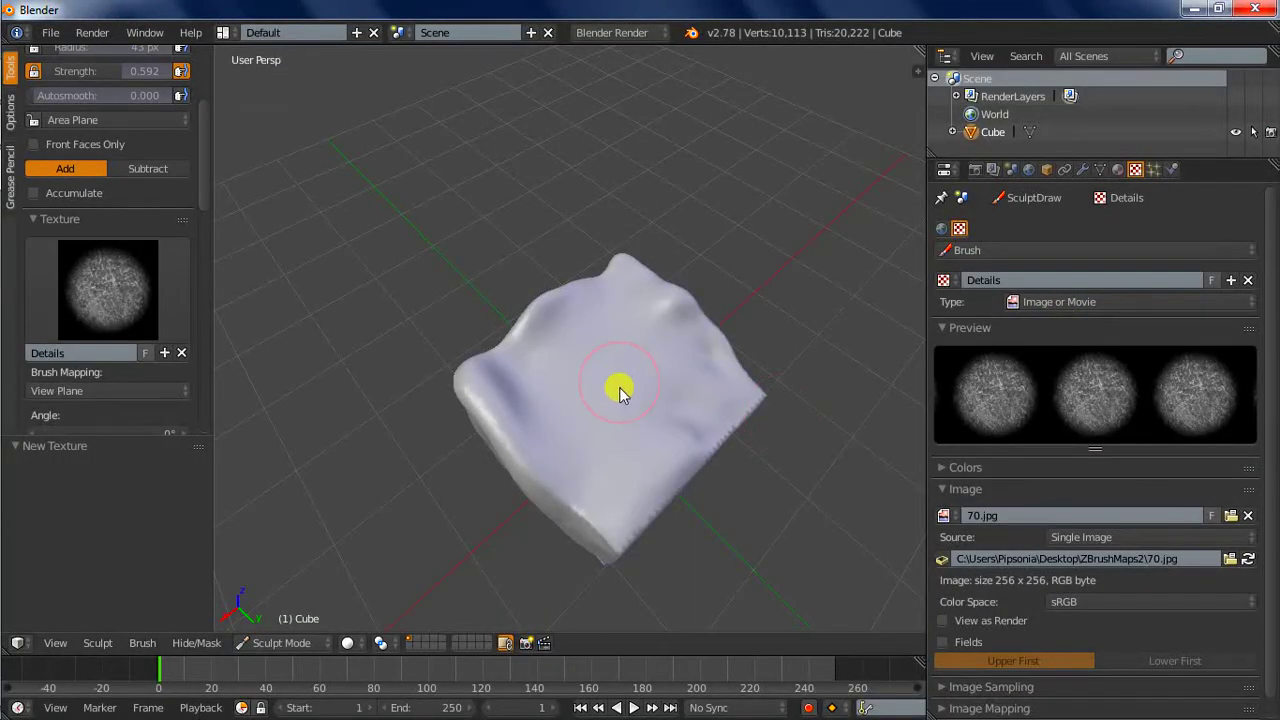
Set brush strength to 0.551 and radius to 97 px.
key(shift+f)
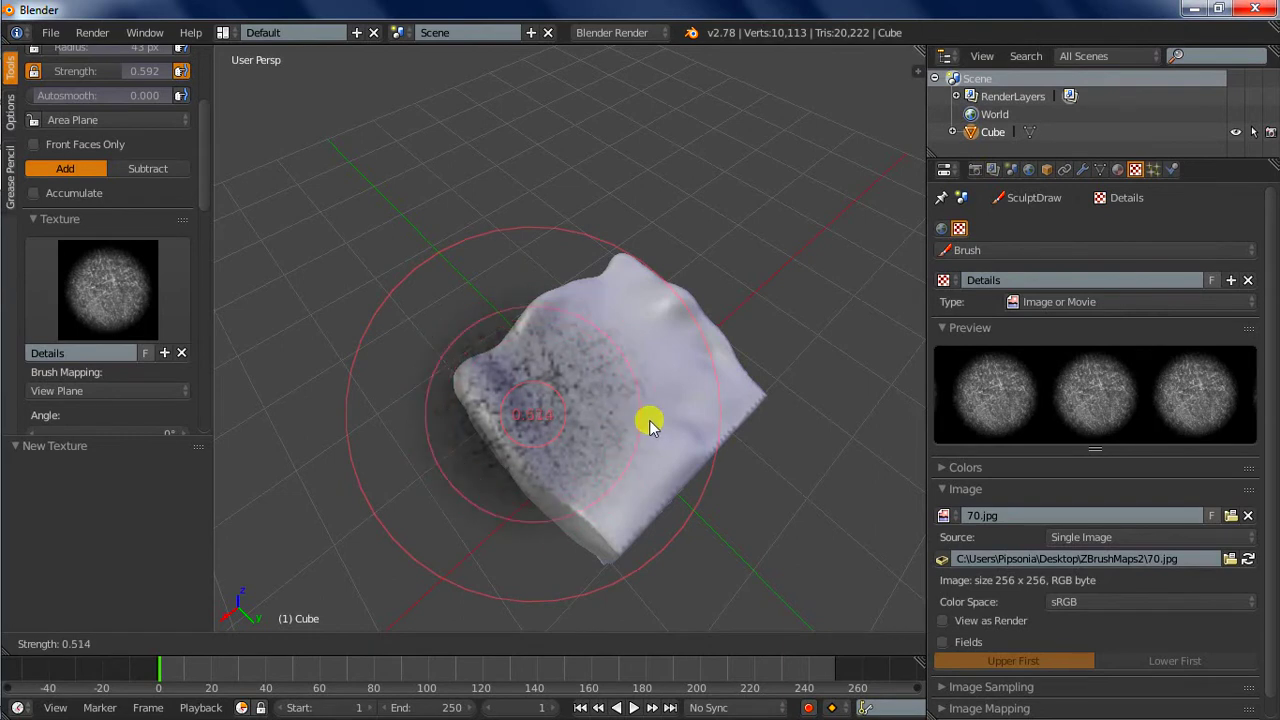
click(628, 420)
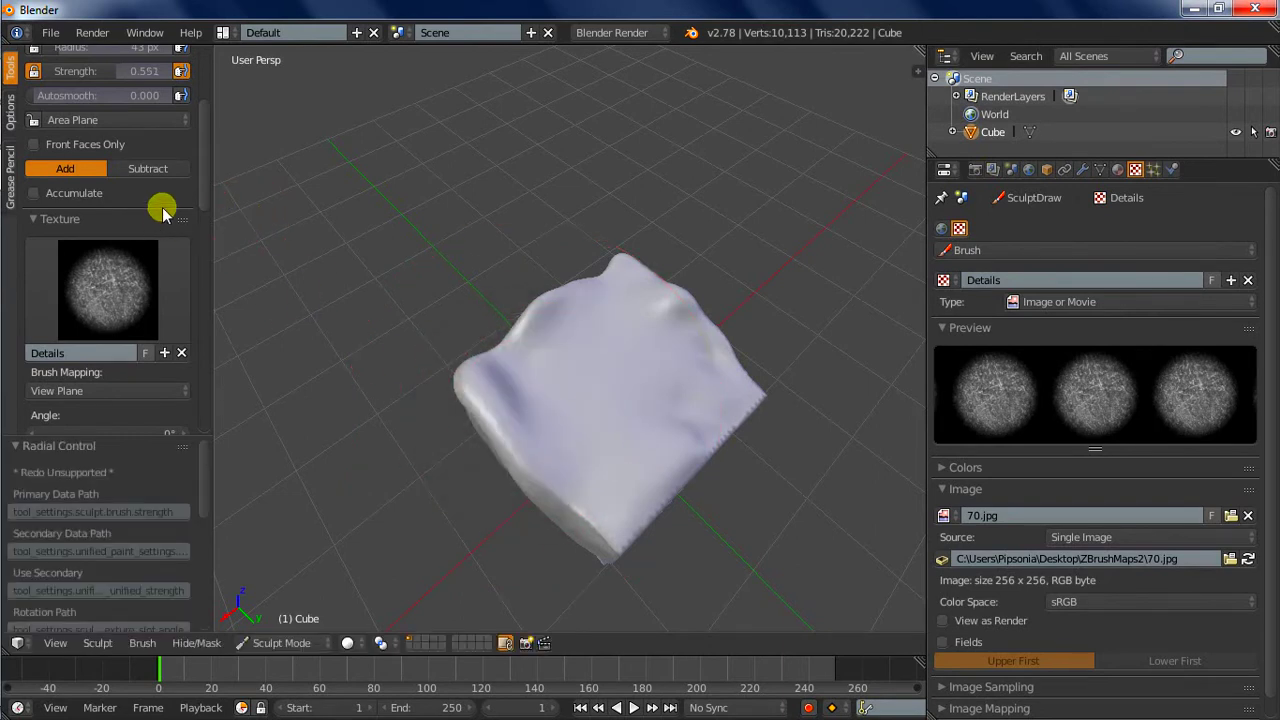
scroll(160, 205, up, 4)
drag(87, 228, 100, 217)
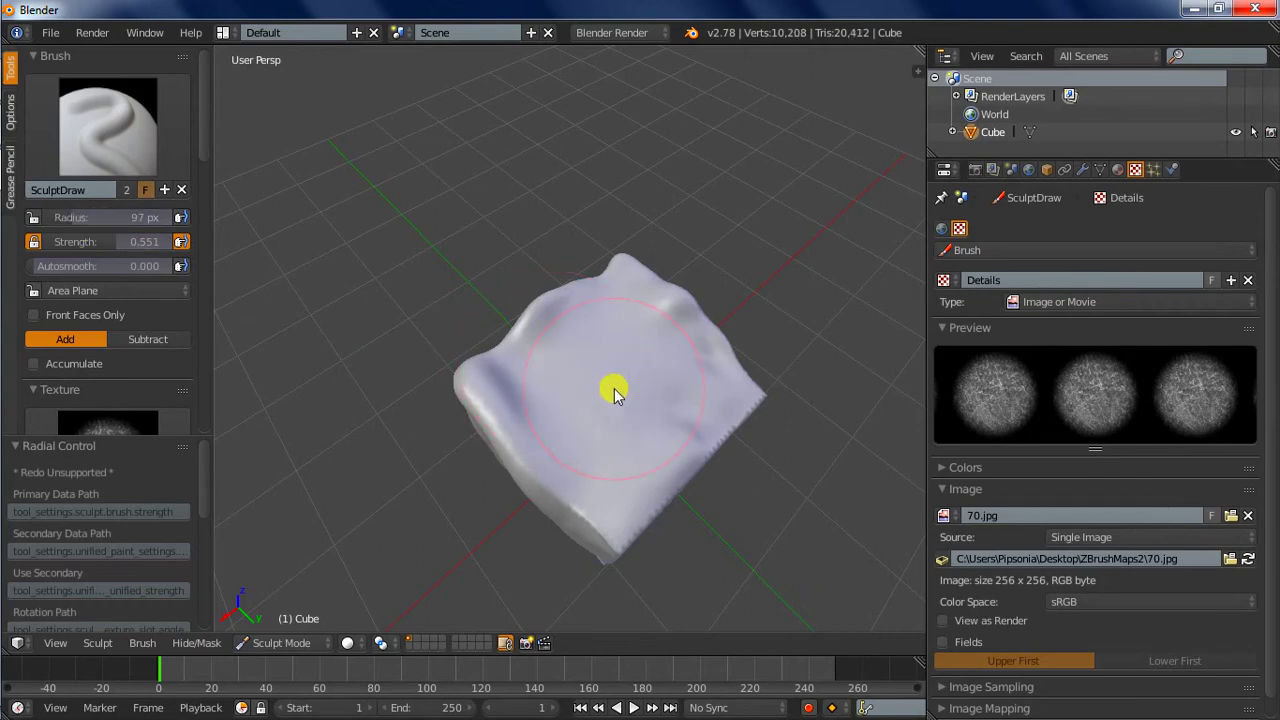
scroll(676, 424, up, 4)
mouse_move(676, 424)
middle_down()
mouse_move(631, 434)
mouse_move(497, 354)
mouse_move(680, 420)
mouse_move(649, 420)
middle_up()
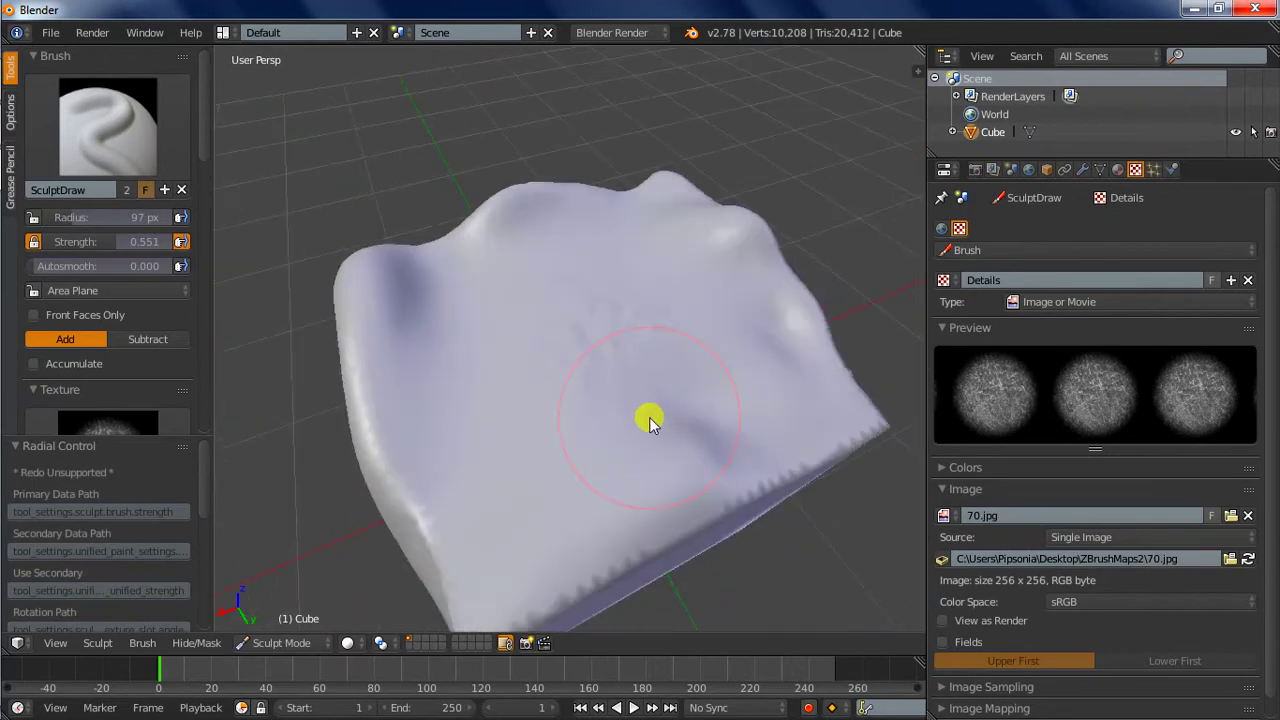
Enable Matcap shading in the viewport sidebar's Shading section.
key(n)
scroll(820, 378, down, 5)
scroll(824, 410, down, 5)
scroll(826, 460, down, 3)
click(812, 495)
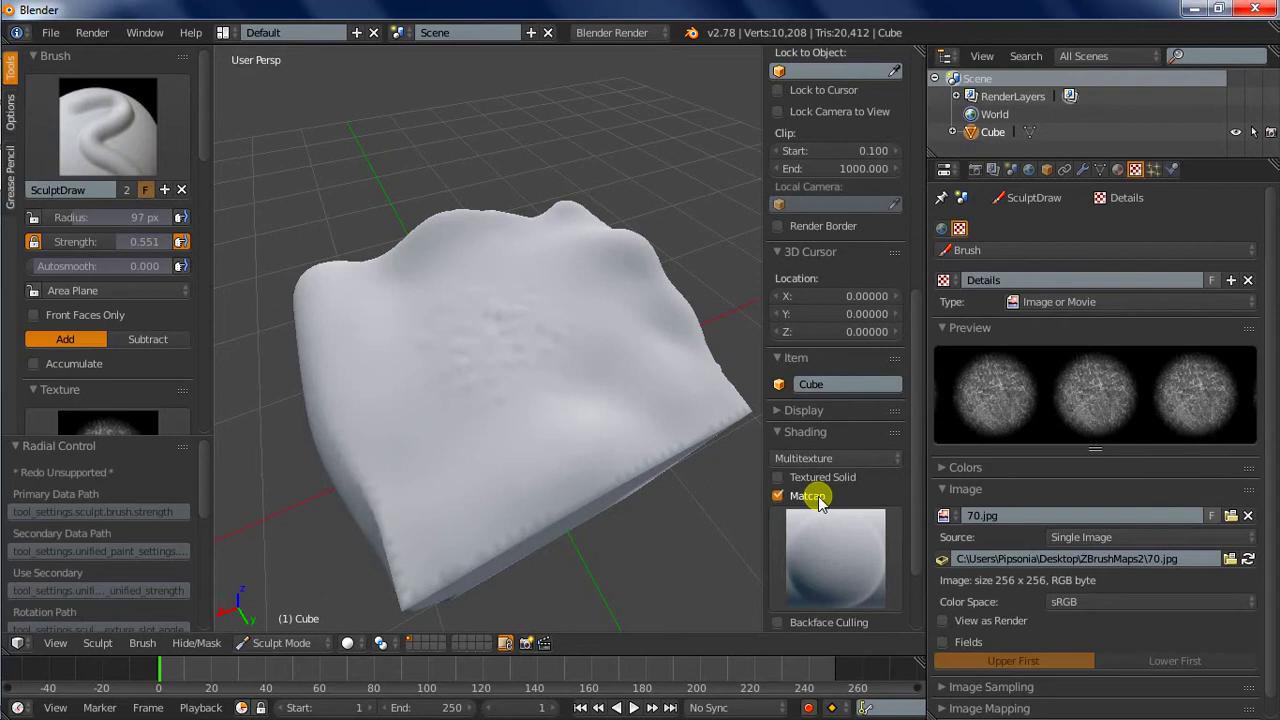
Switch the sculpt's viewport shading to the red matcap.
click(829, 548)
click(705, 293)
mouse_move(693, 308)
middle_down()
mouse_move(651, 380)
mouse_move(625, 378)
mouse_move(551, 271)
mouse_move(578, 353)
middle_up()
Set brush strength to 0.812, test a textured dab, and undo it.
key(shift+f)
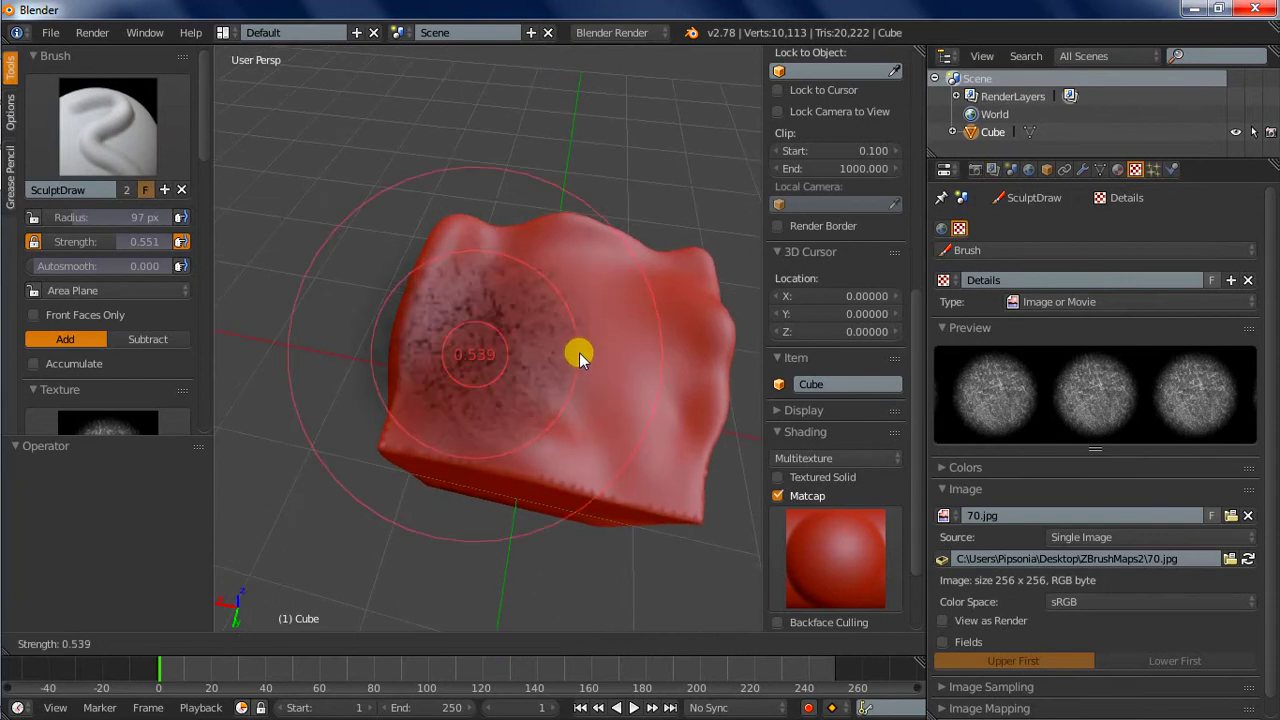
click(537, 352)
drag(576, 340, 616, 364)
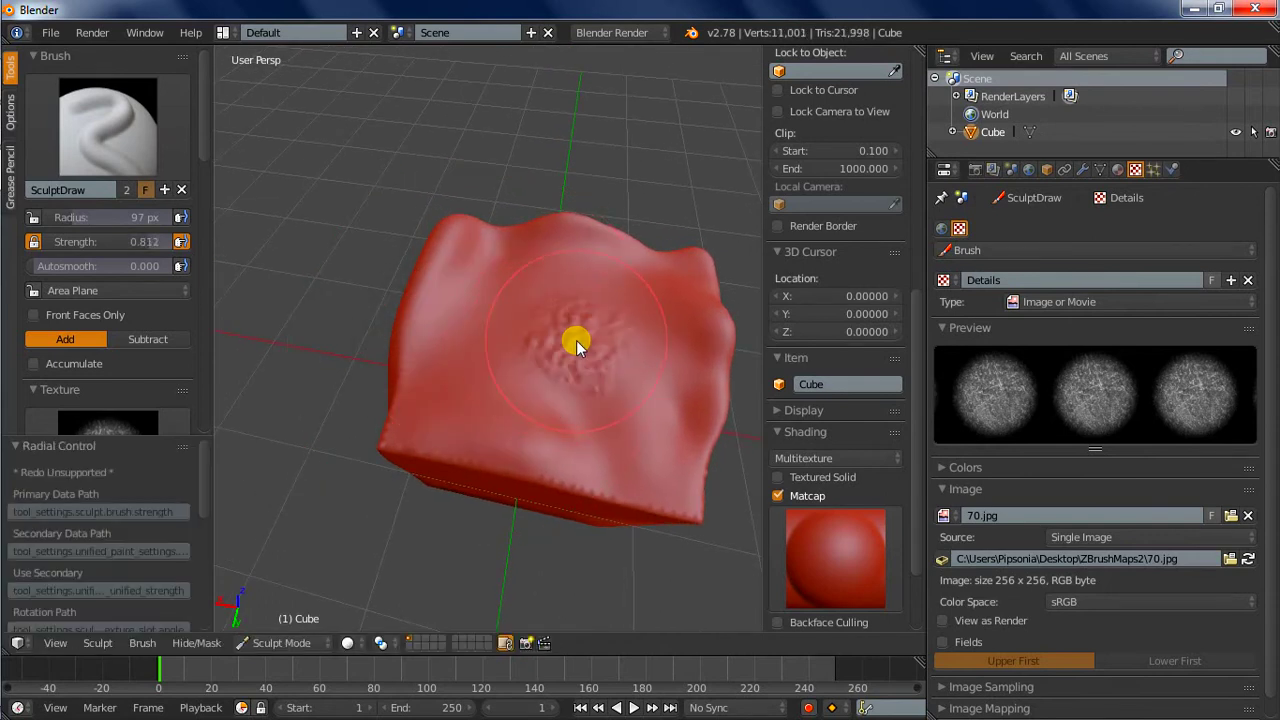
mouse_move(616, 364)
middle_down()
mouse_move(665, 437)
mouse_move(692, 379)
mouse_move(583, 368)
middle_up()
key(ctrl+z)
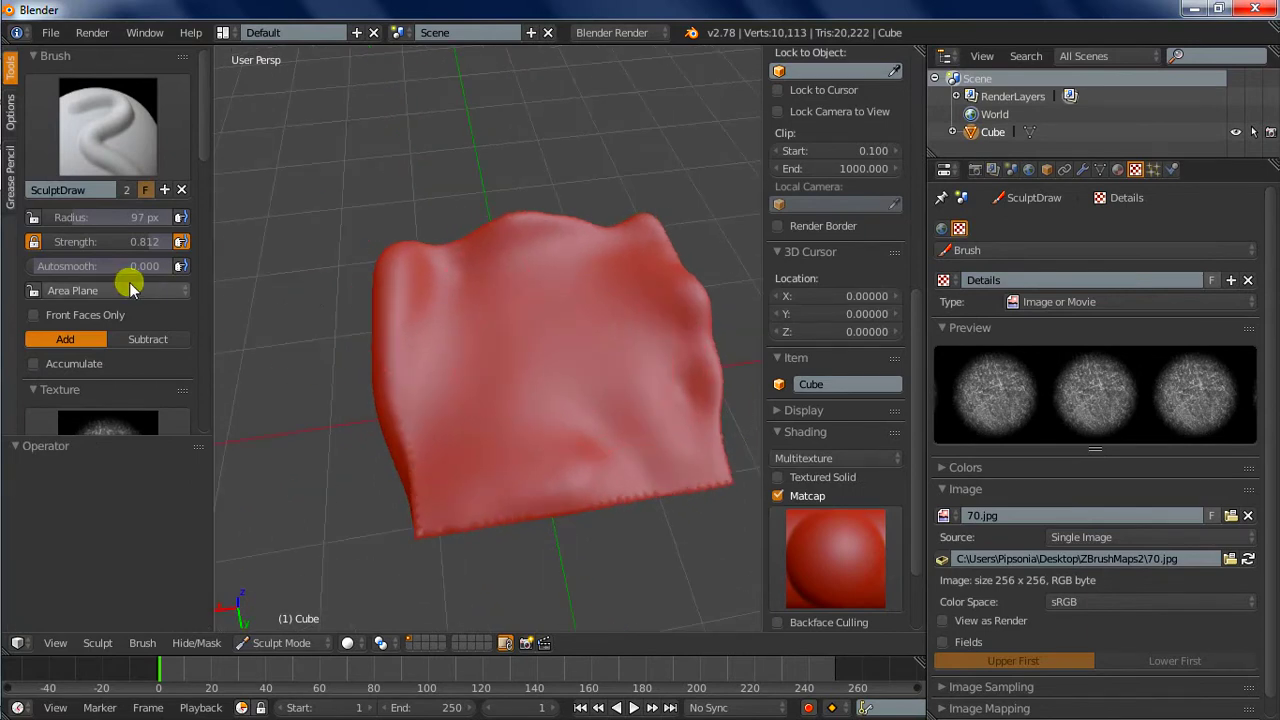
scroll(129, 278, down, 5)
scroll(129, 278, down, 5)
scroll(129, 282, down, 5)
Confirm a 1.00 px dyntopo detail size, test a rough textured blob, and undo it.
scroll(129, 285, down, 5)
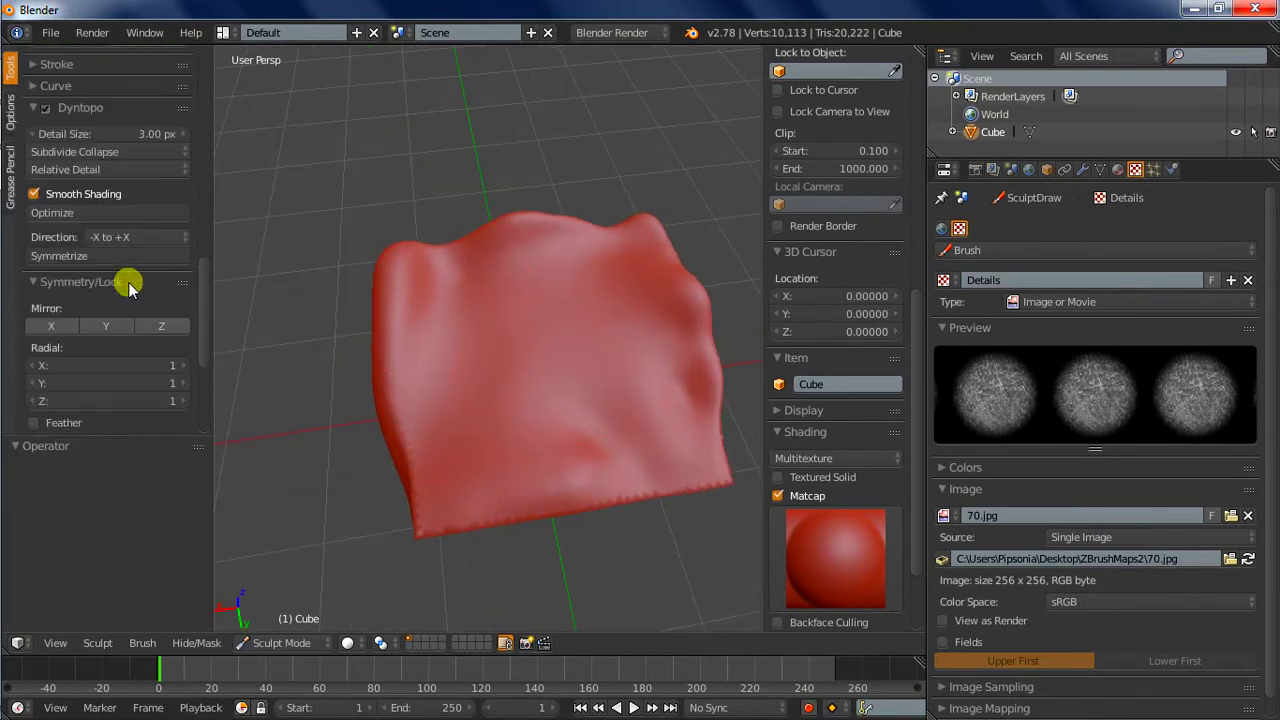
scroll(129, 280, up, 2)
click(148, 210)
text(1)
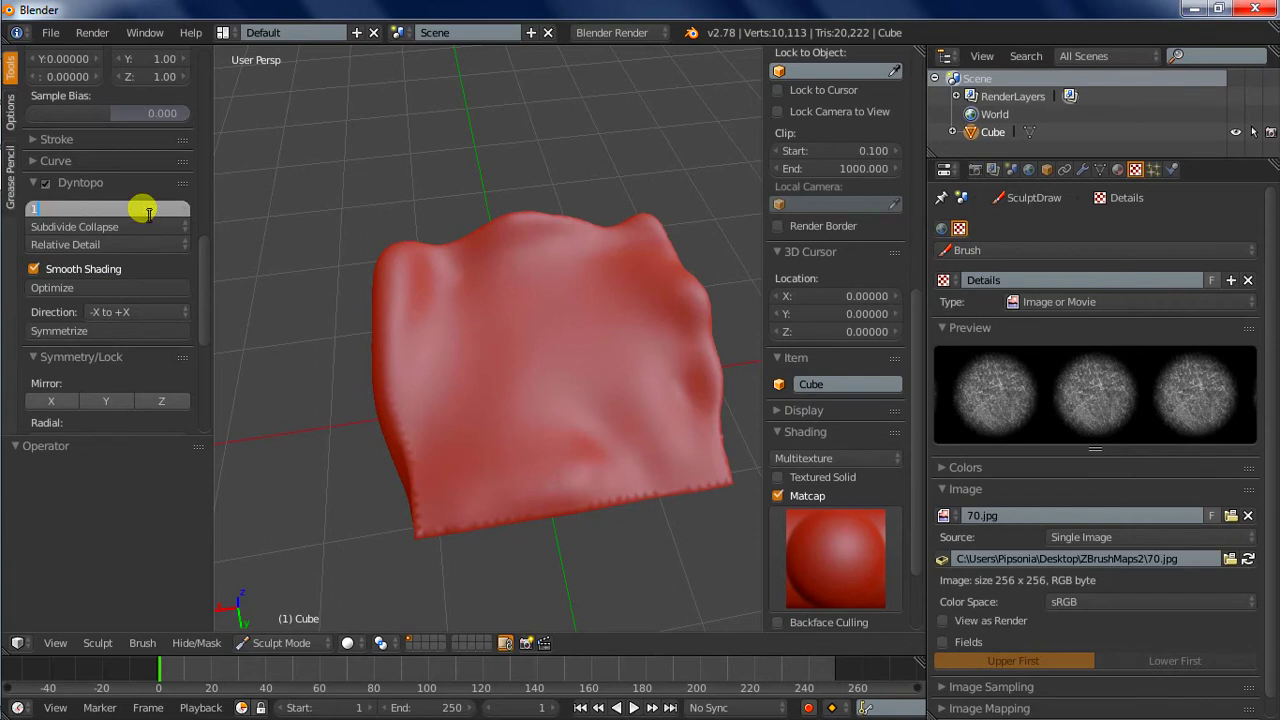
key(Return)
click(523, 364)
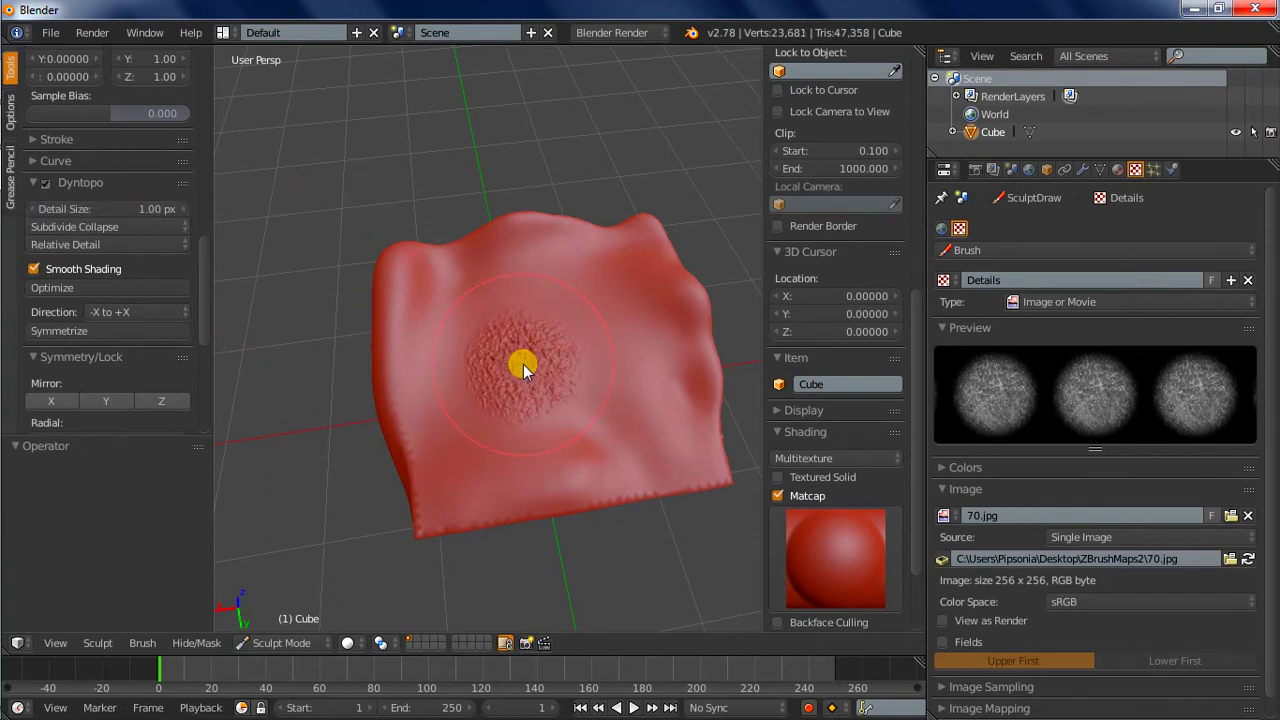
scroll(528, 386, up, 3)
scroll(509, 394, up, 2)
mouse_move(509, 394)
middle_down()
mouse_move(657, 323)
mouse_move(623, 231)
mouse_move(434, 211)
mouse_move(314, 331)
mouse_move(425, 388)
mouse_move(570, 427)
middle_up()
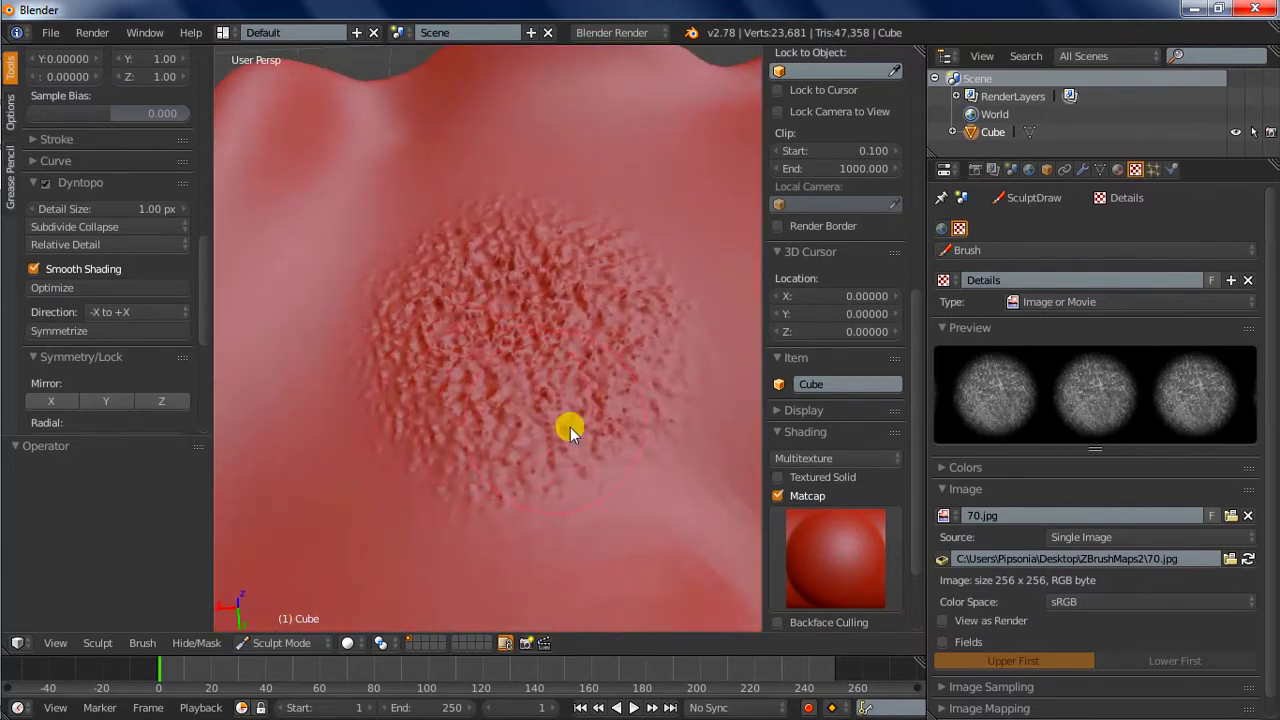
key(ctrl+z)
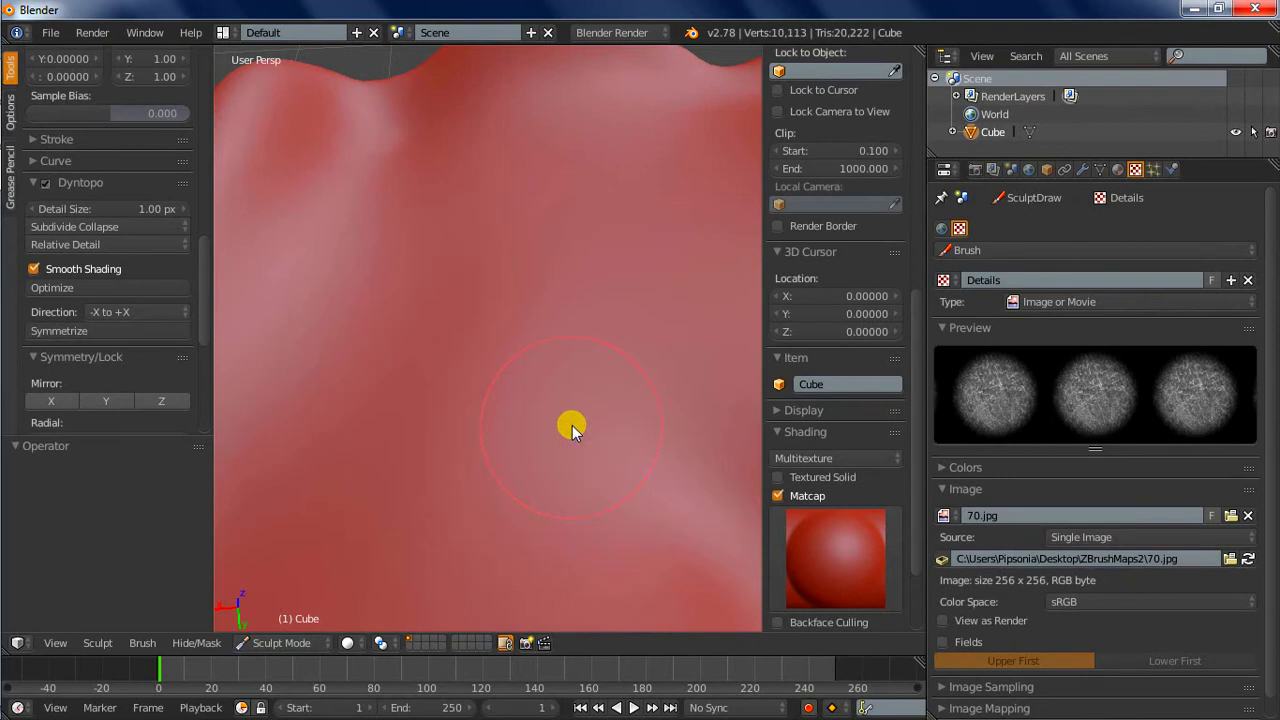
Set brush strength to 0.455, stamp a test dab at the cube centre, and undo it.
scroll(550, 400, down, 8)
middle_drag(530, 378, 546, 361)
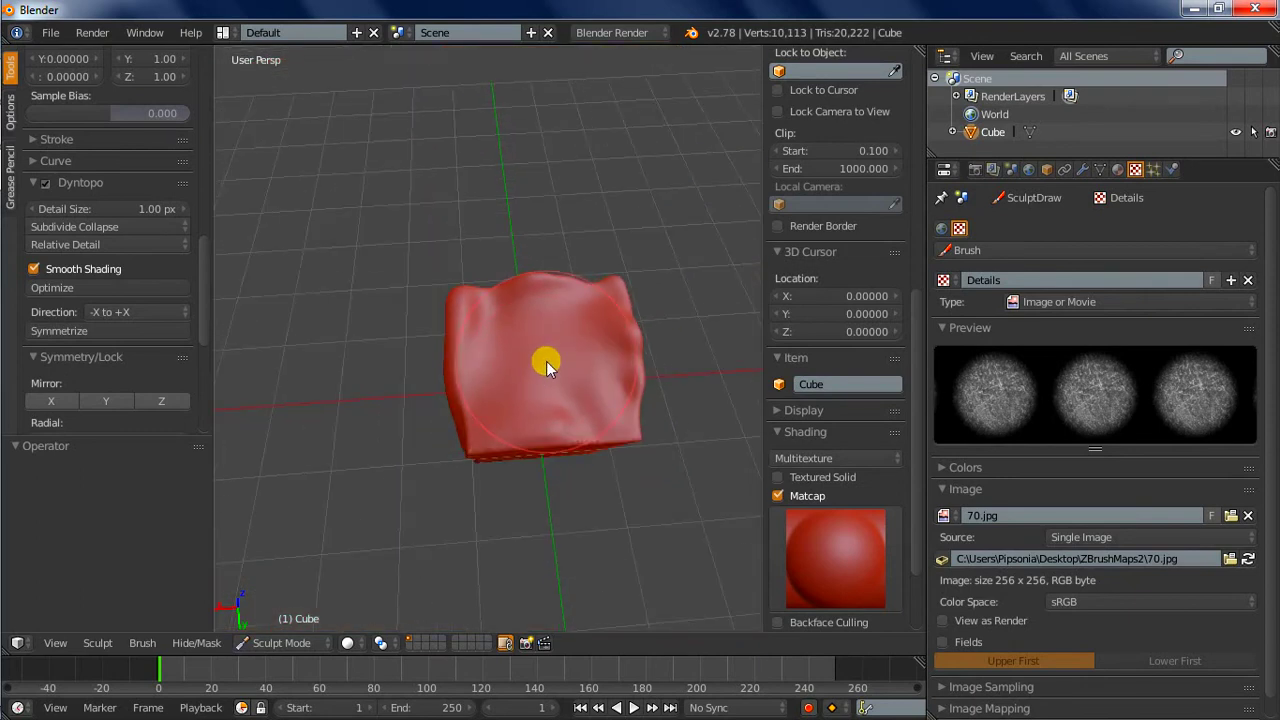
key(shift+f)
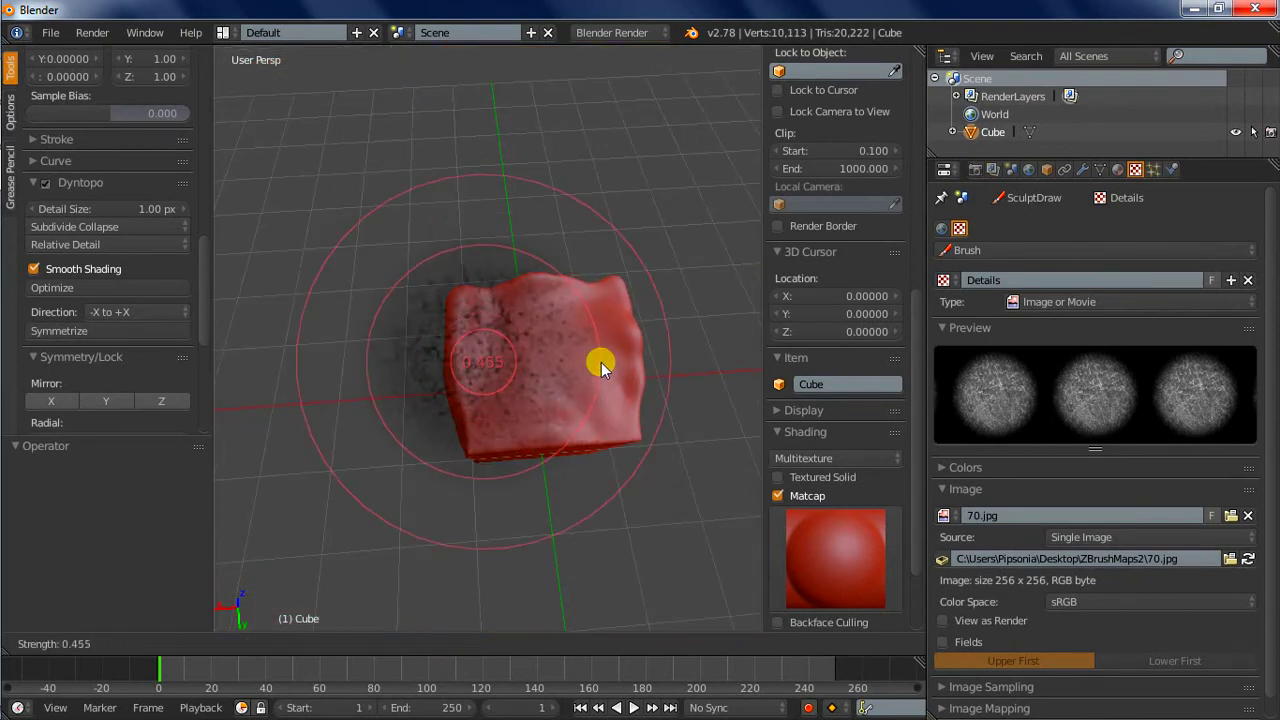
click(601, 362)
drag(545, 355, 550, 357)
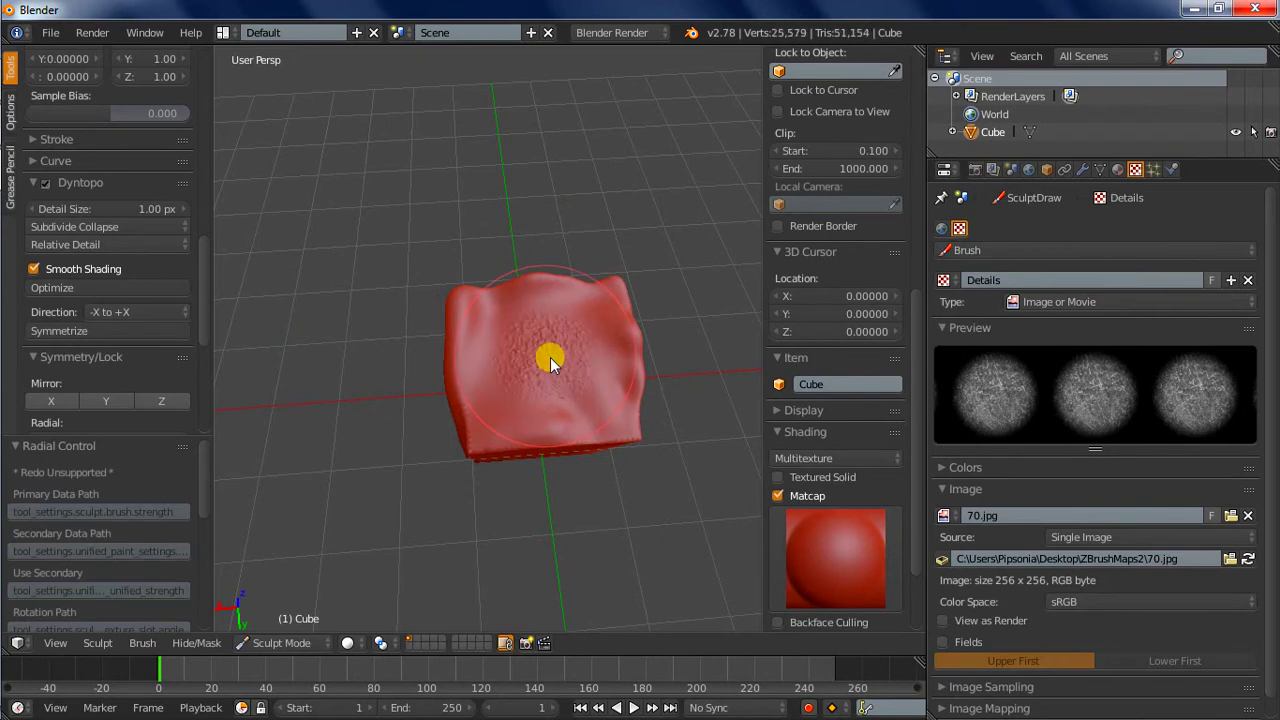
scroll(550, 357, up, 5)
mouse_move(517, 455)
middle_down()
mouse_move(654, 331)
mouse_move(603, 276)
mouse_move(519, 289)
mouse_move(463, 494)
mouse_move(546, 455)
middle_up()
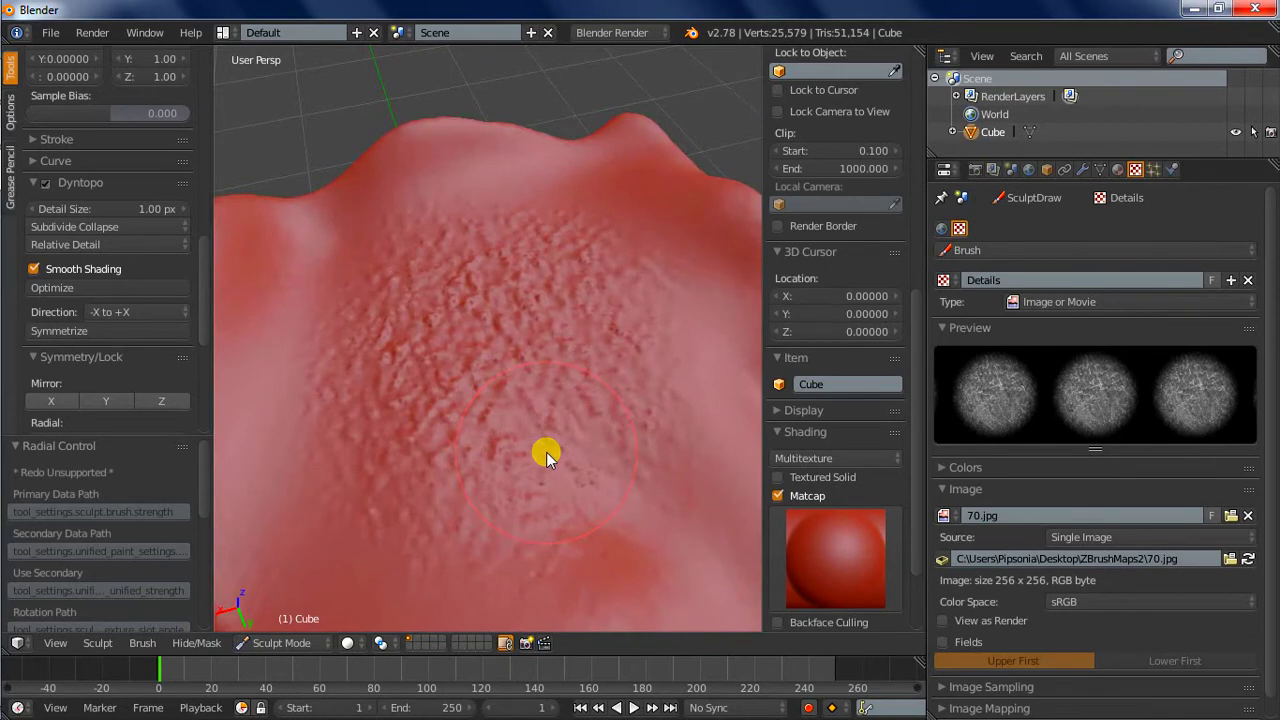
key(ctrl+z)
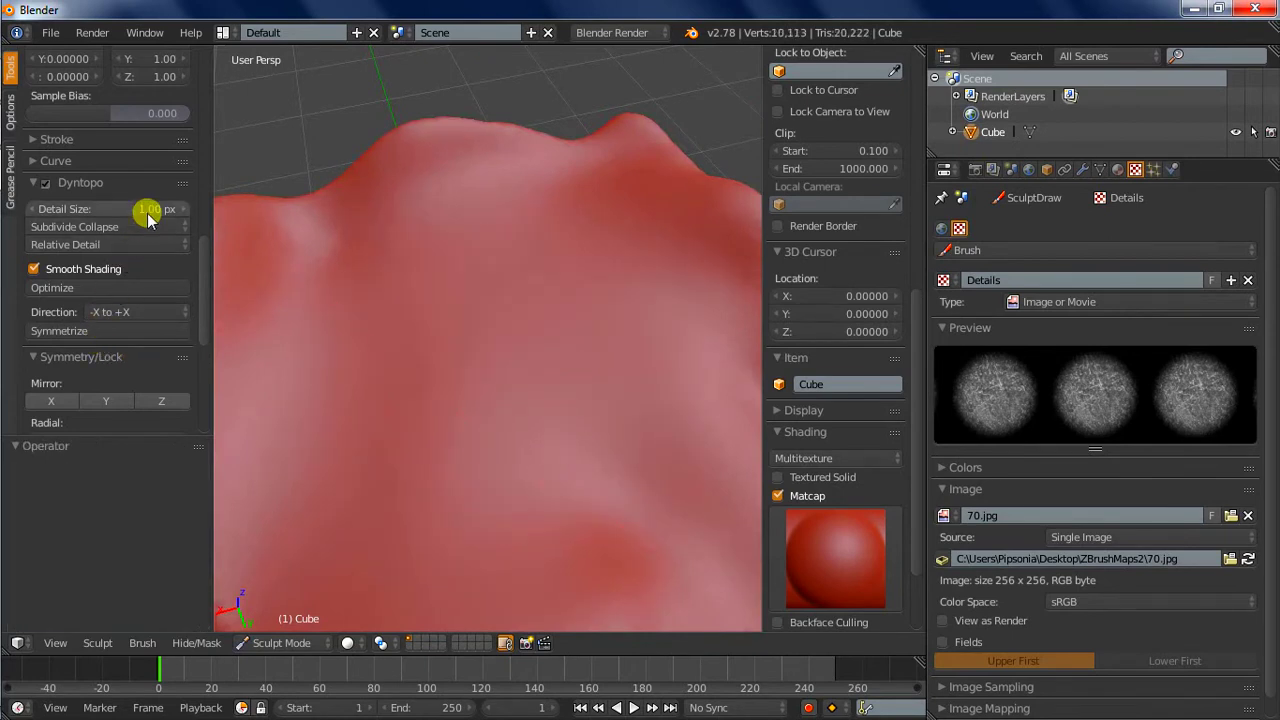
Set the dyntopo detail size to 0.70 px, then test a textured stamp and undo it.
click(147, 214)
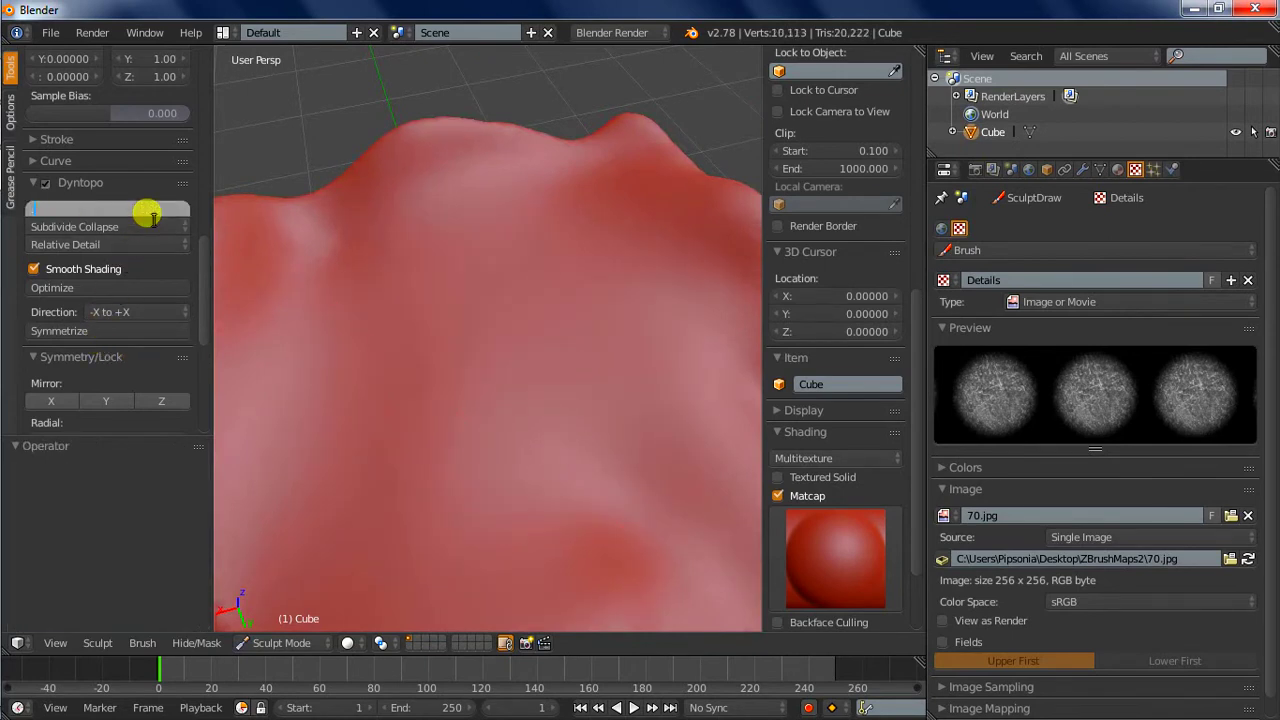
text(7)
key(Return)
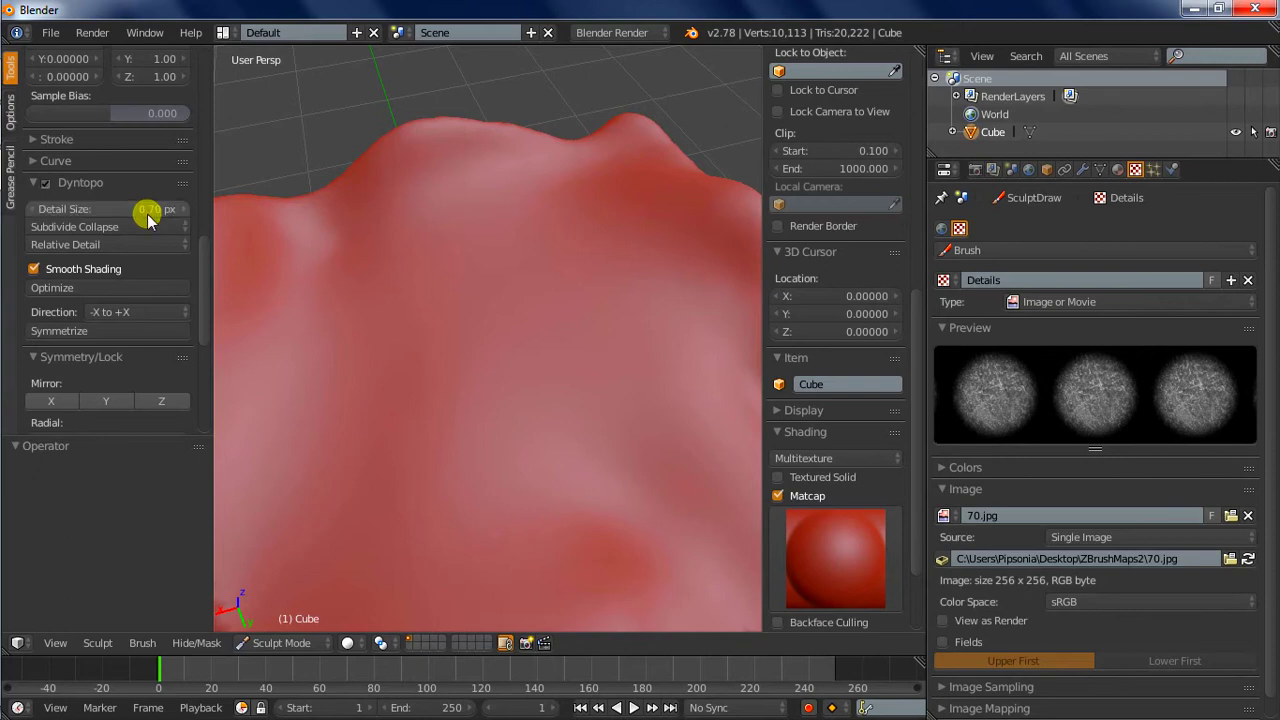
scroll(540, 415, down, 5)
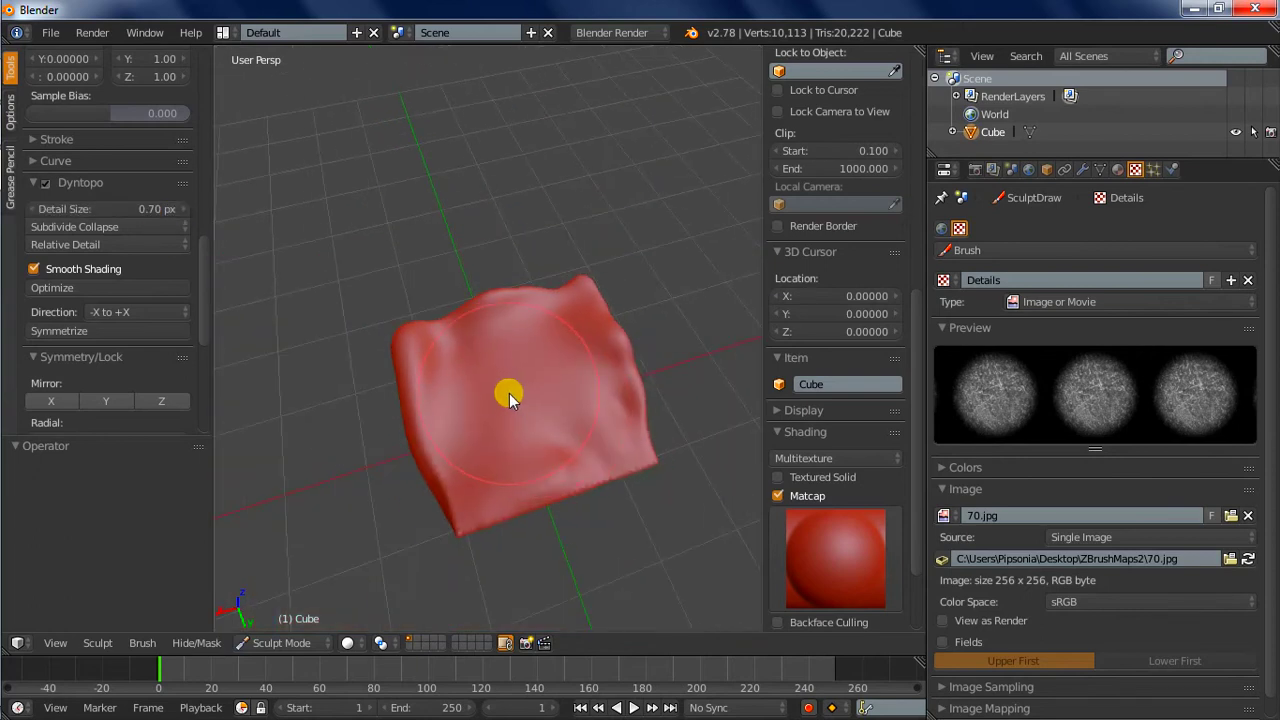
drag(509, 393, 510, 397)
scroll(510, 397, up, 4)
mouse_move(518, 461)
middle_down()
mouse_move(551, 428)
mouse_move(490, 453)
mouse_move(594, 372)
mouse_move(510, 417)
mouse_move(480, 471)
middle_up()
key(ctrl+z)
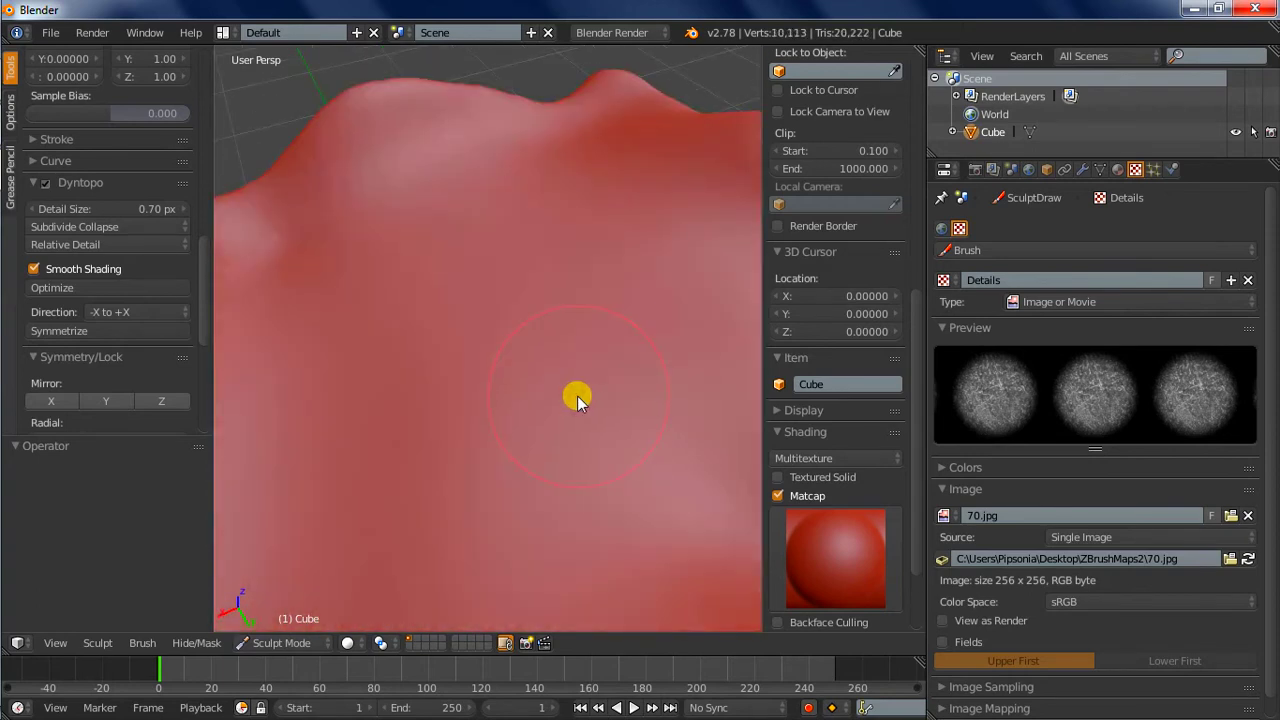
Lower brush strength to 0.363 and stamp faint textured detail across the cube's side.
key(shift+f)
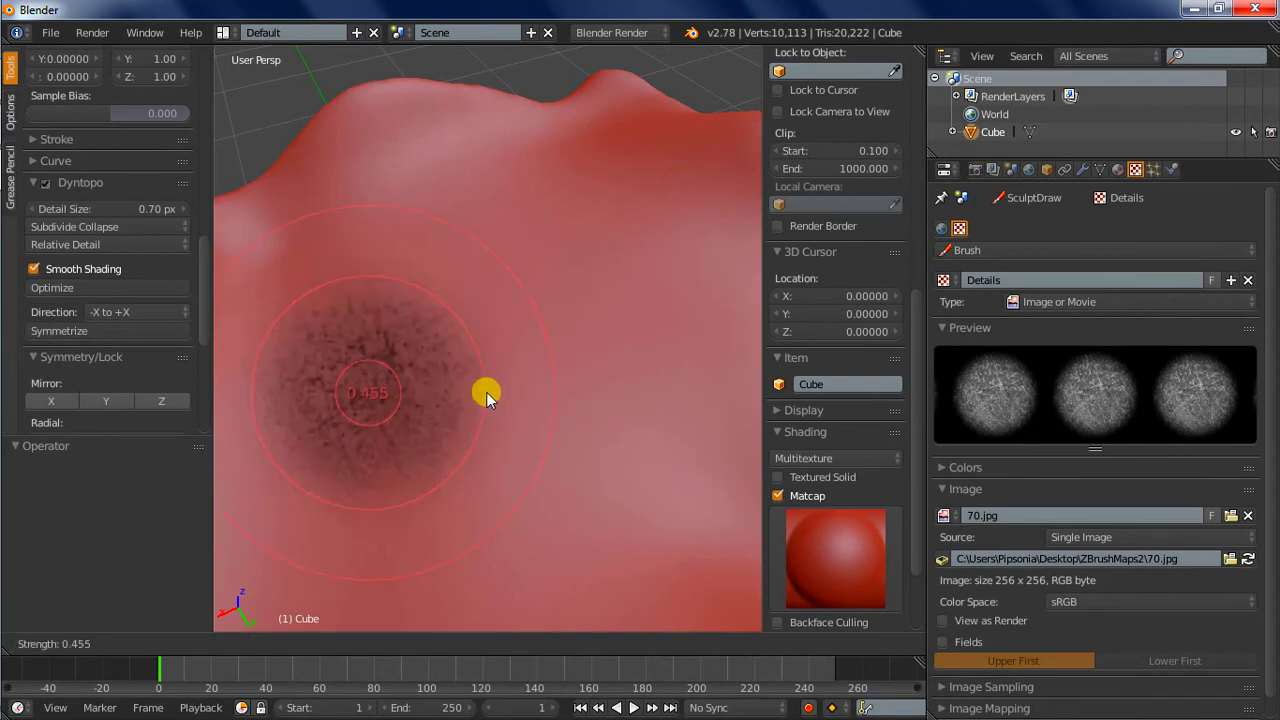
click(528, 392)
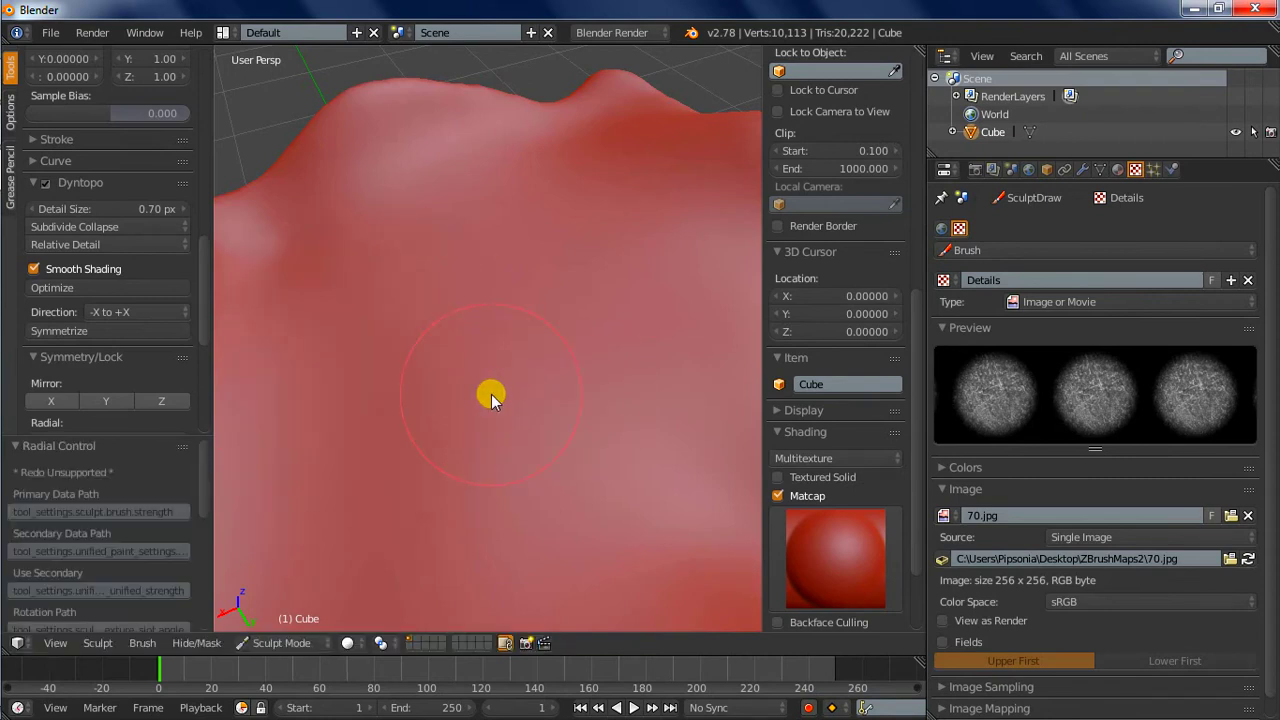
click(491, 394)
middle_drag(417, 402, 590, 464)
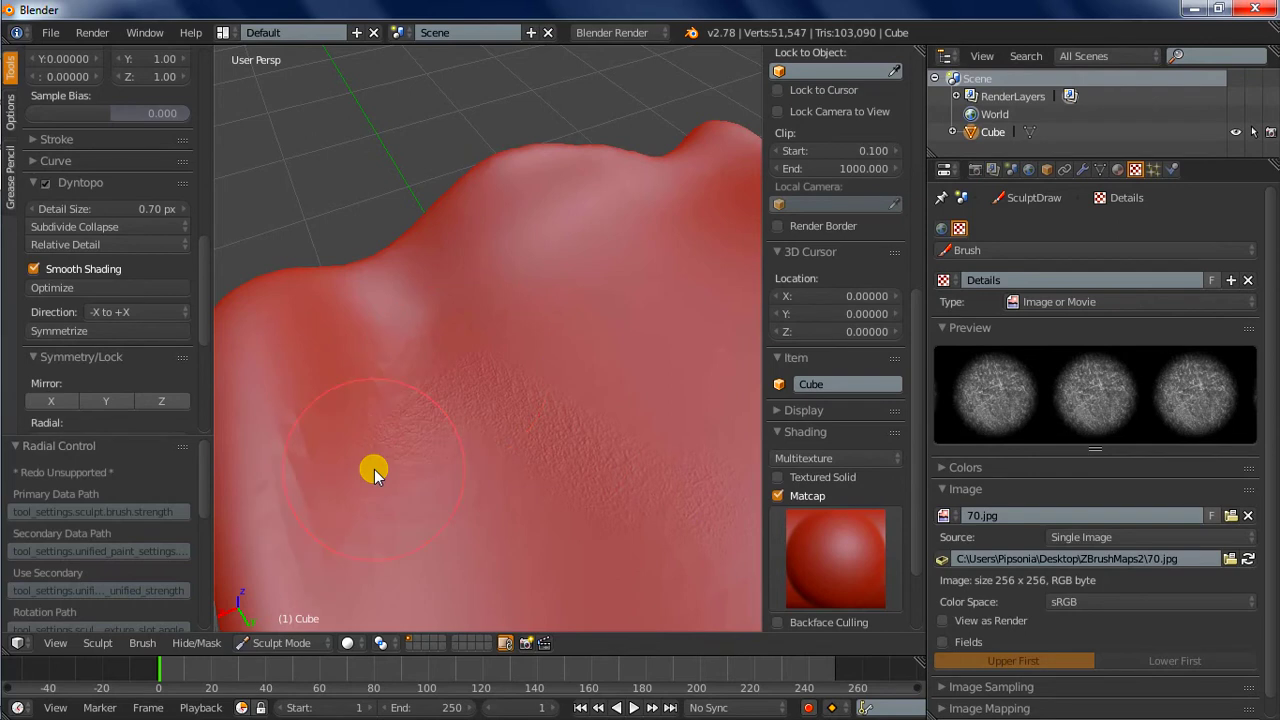
drag(373, 472, 543, 494)
mouse_move(543, 494)
middle_down()
mouse_move(450, 293)
mouse_move(408, 324)
middle_up()
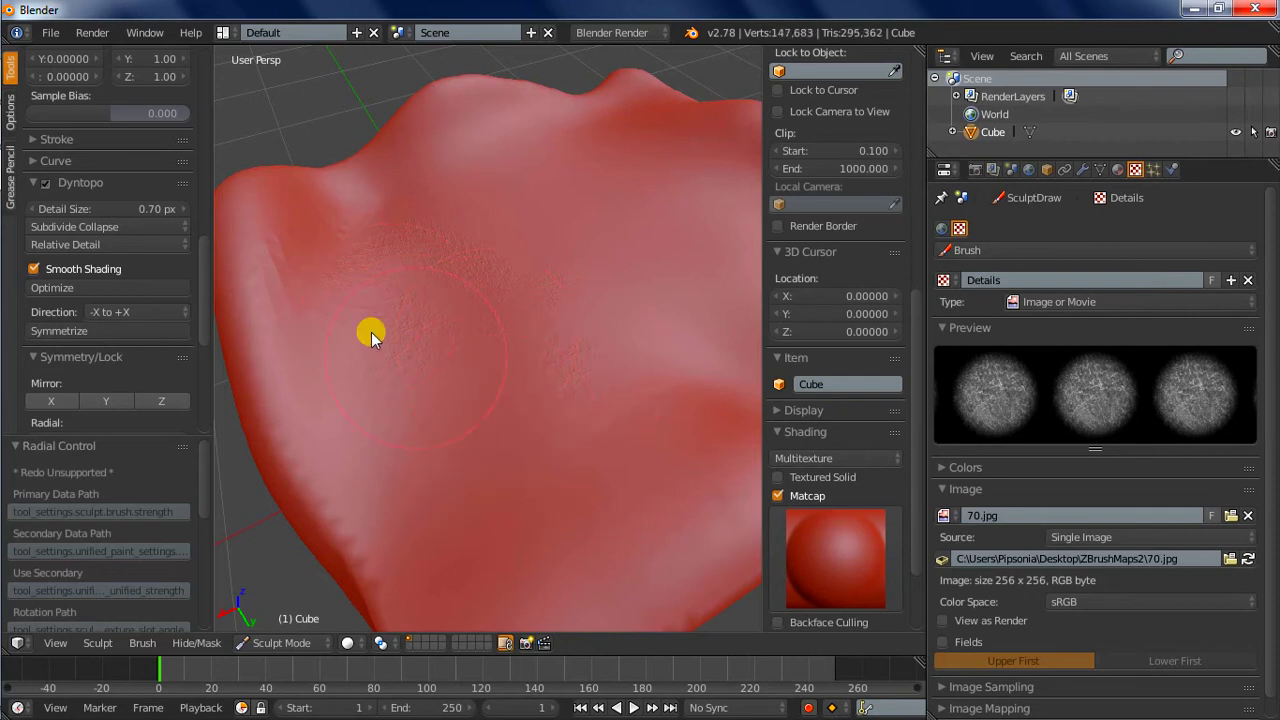
scroll(143, 283, up, 5)
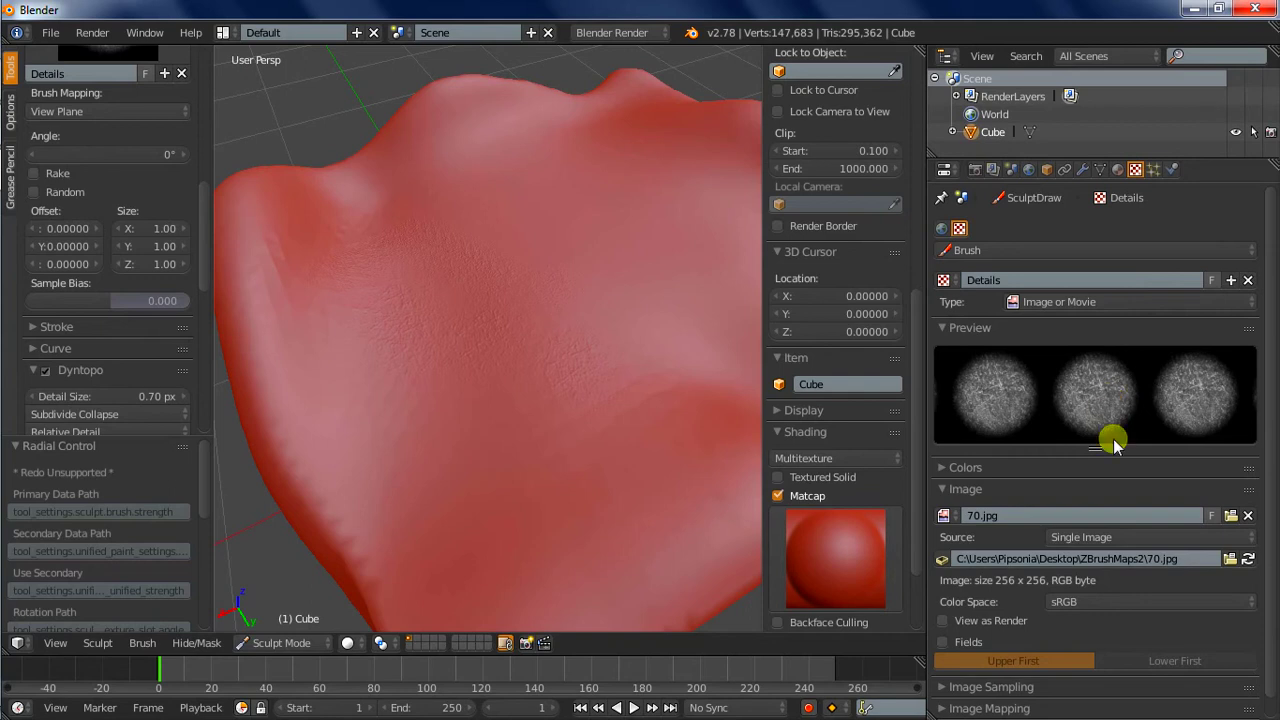
Load 41.jpg as the brush texture and stamp two wrinkle patches on the surface.
click(1229, 559)
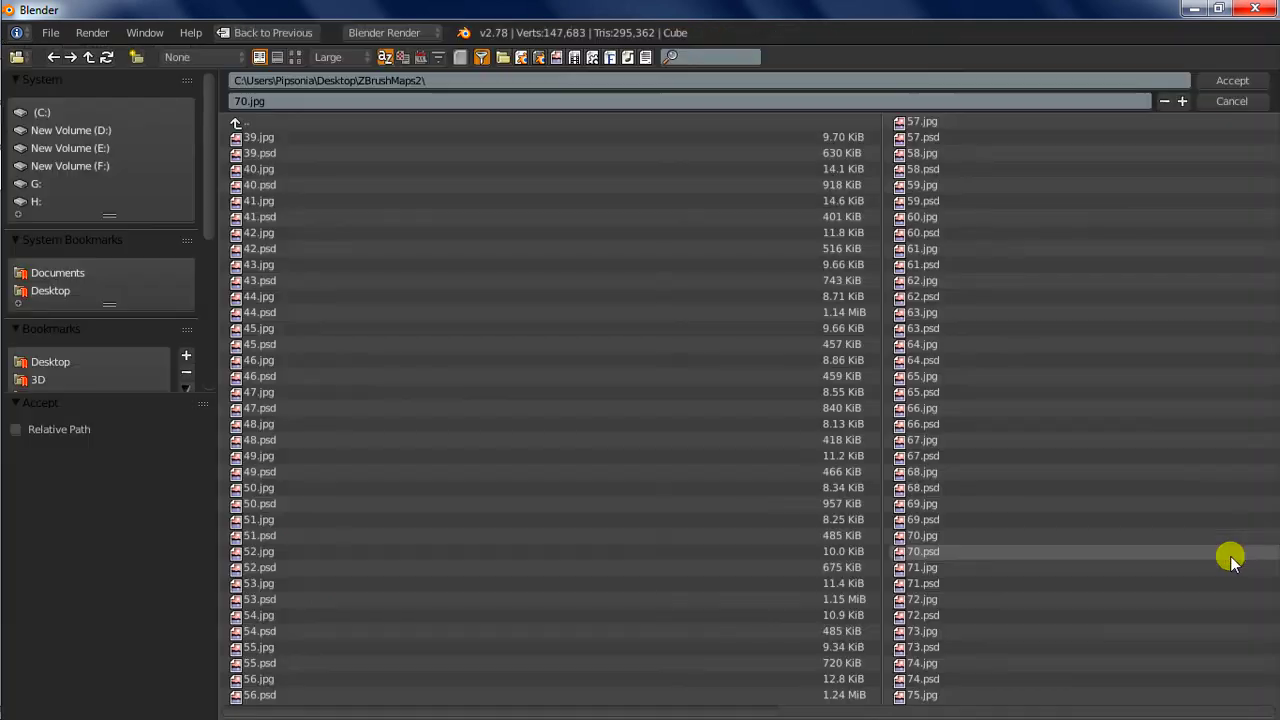
click(295, 57)
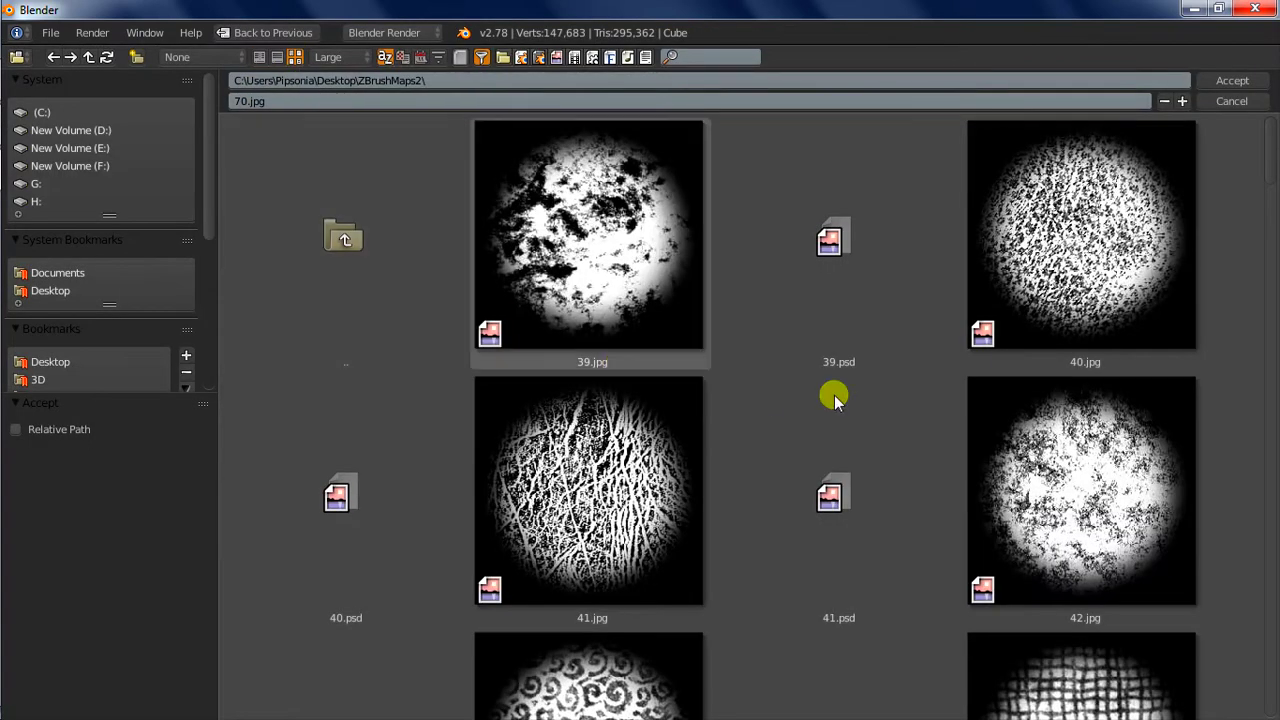
double_click(571, 466)
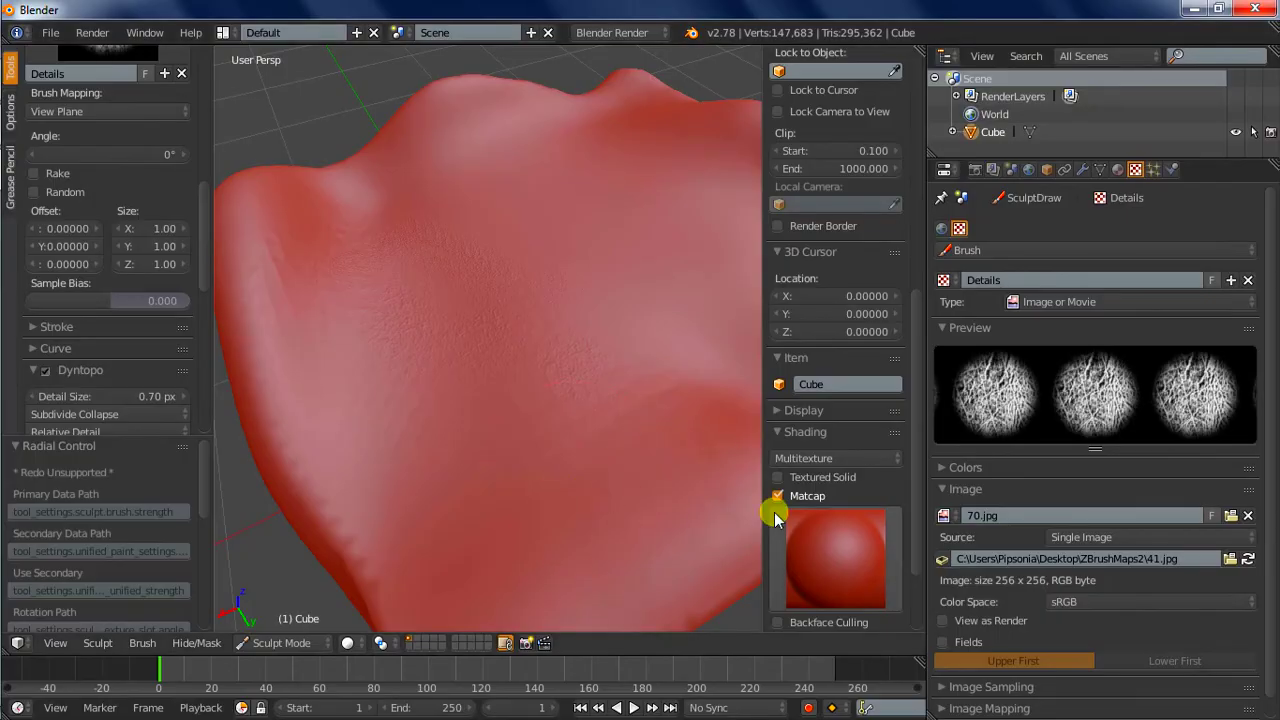
click(435, 326)
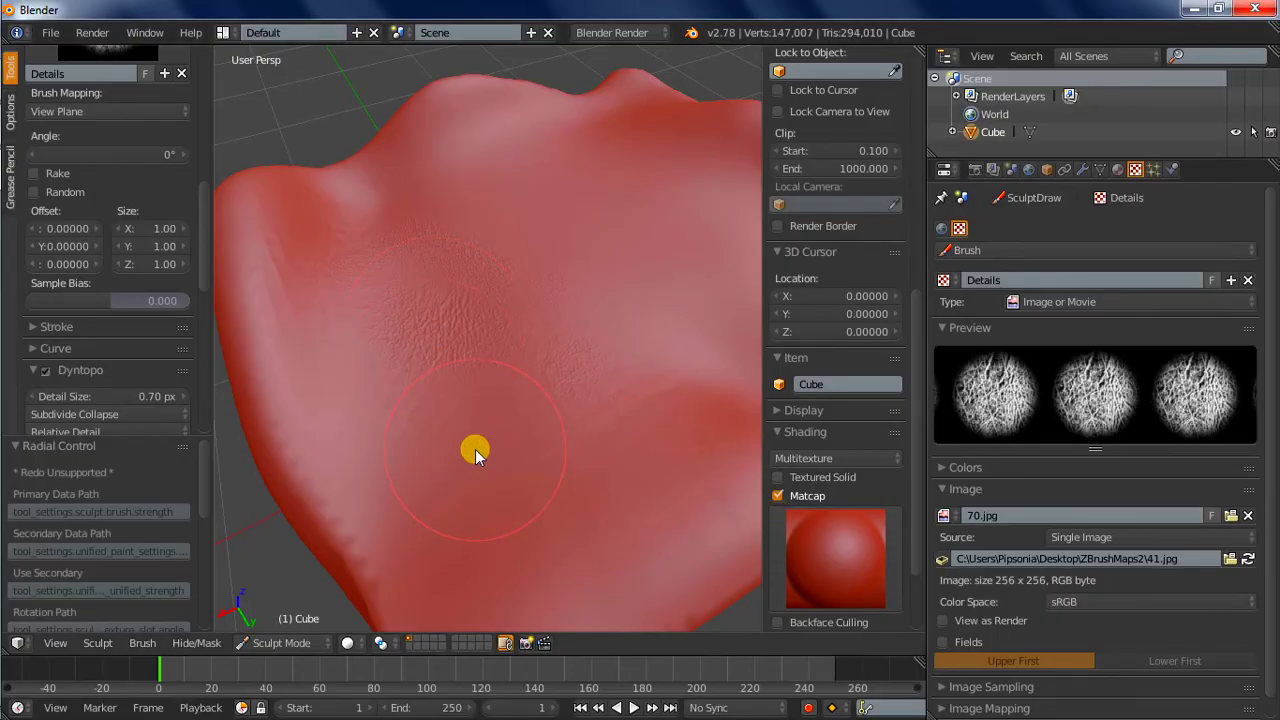
click(478, 449)
Enlarge the brush radius to 261 px and paint a patch of rough wrinkles.
scroll(496, 440, down, 3)
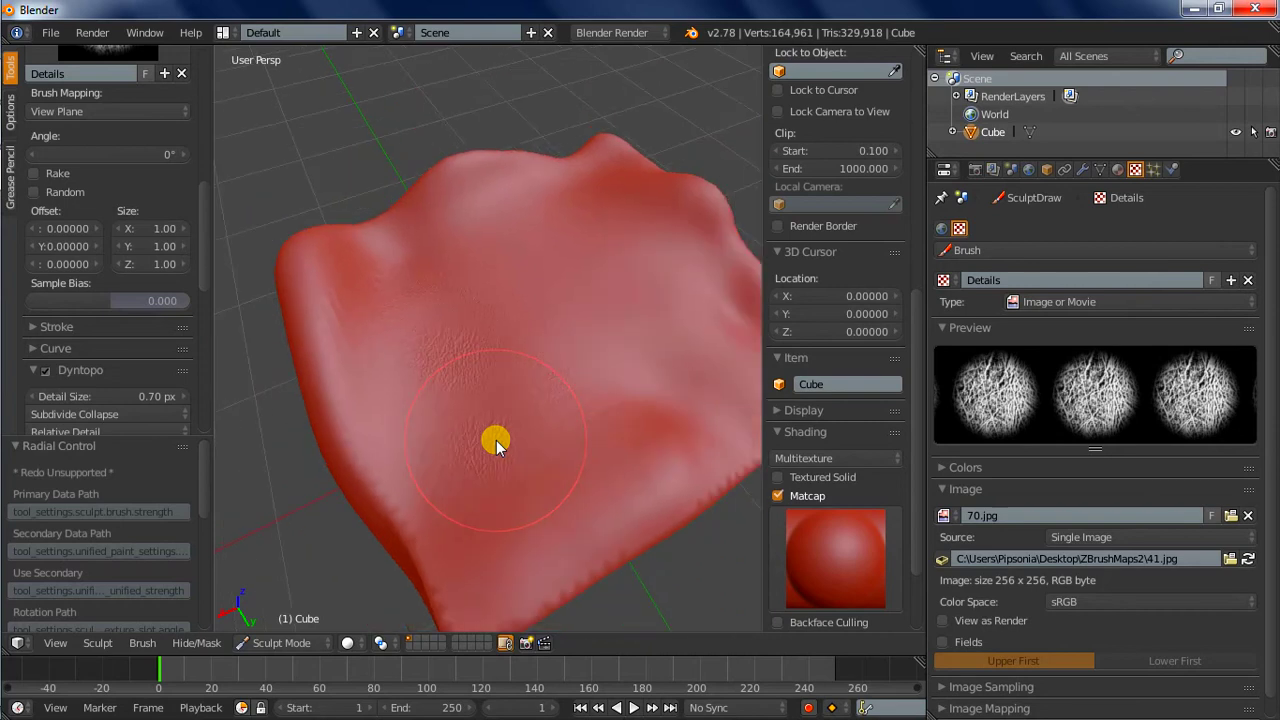
scroll(496, 440, up, 2)
scroll(584, 482, up, 1)
scroll(584, 482, up, 2)
scroll(584, 482, up, 1)
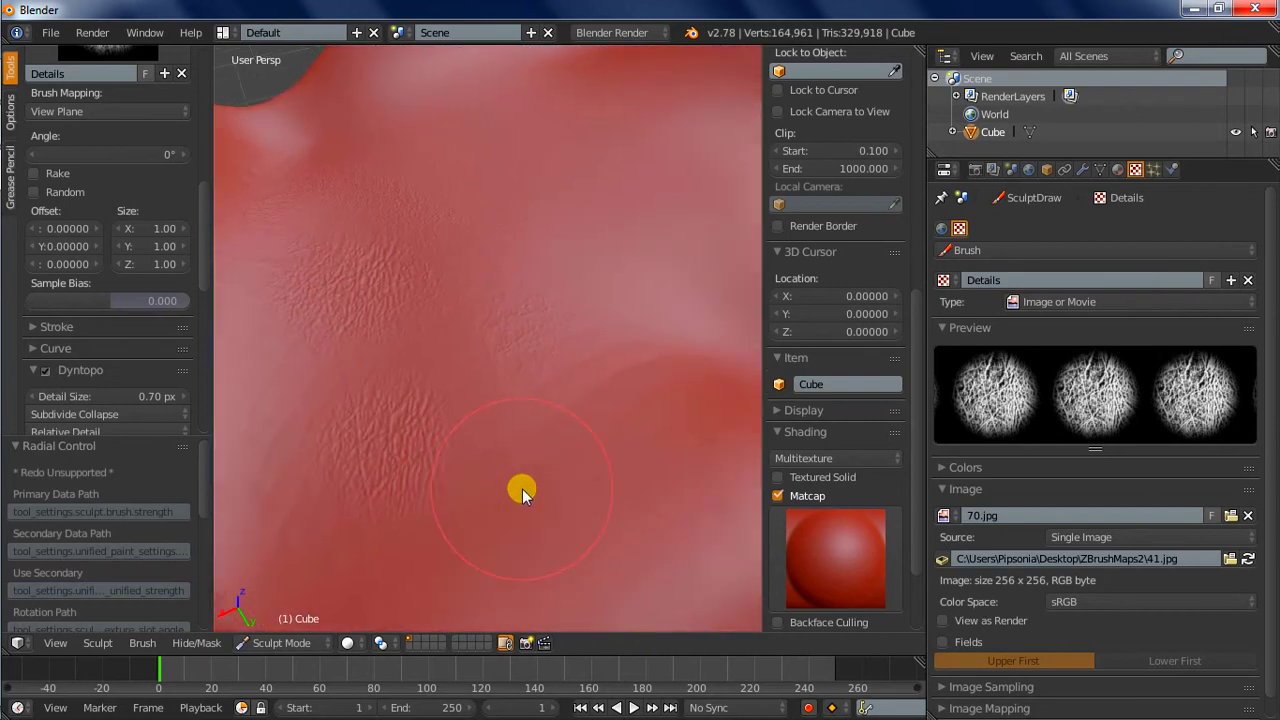
scroll(95, 115, up, 4)
scroll(110, 110, up, 5)
mouse_move(109, 211)
mouse_down()
mouse_move(171, 211)
mouse_move(132, 217)
mouse_up()
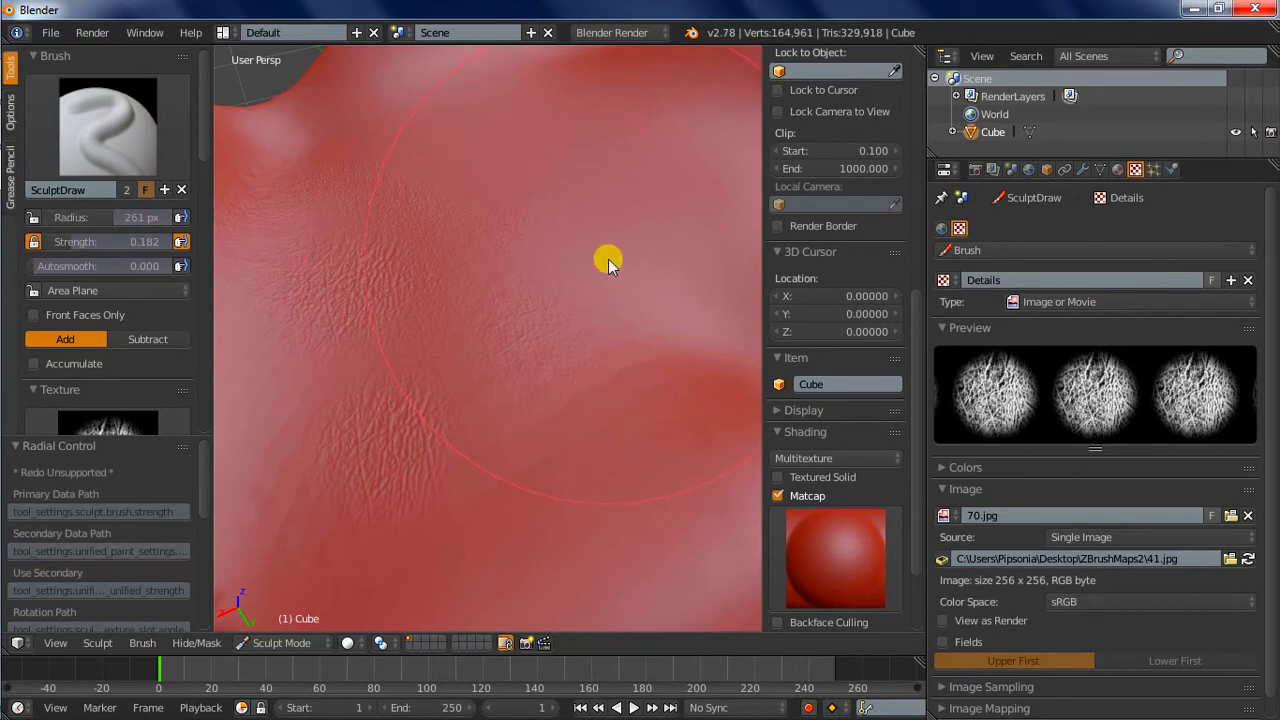
drag(605, 310, 609, 293)
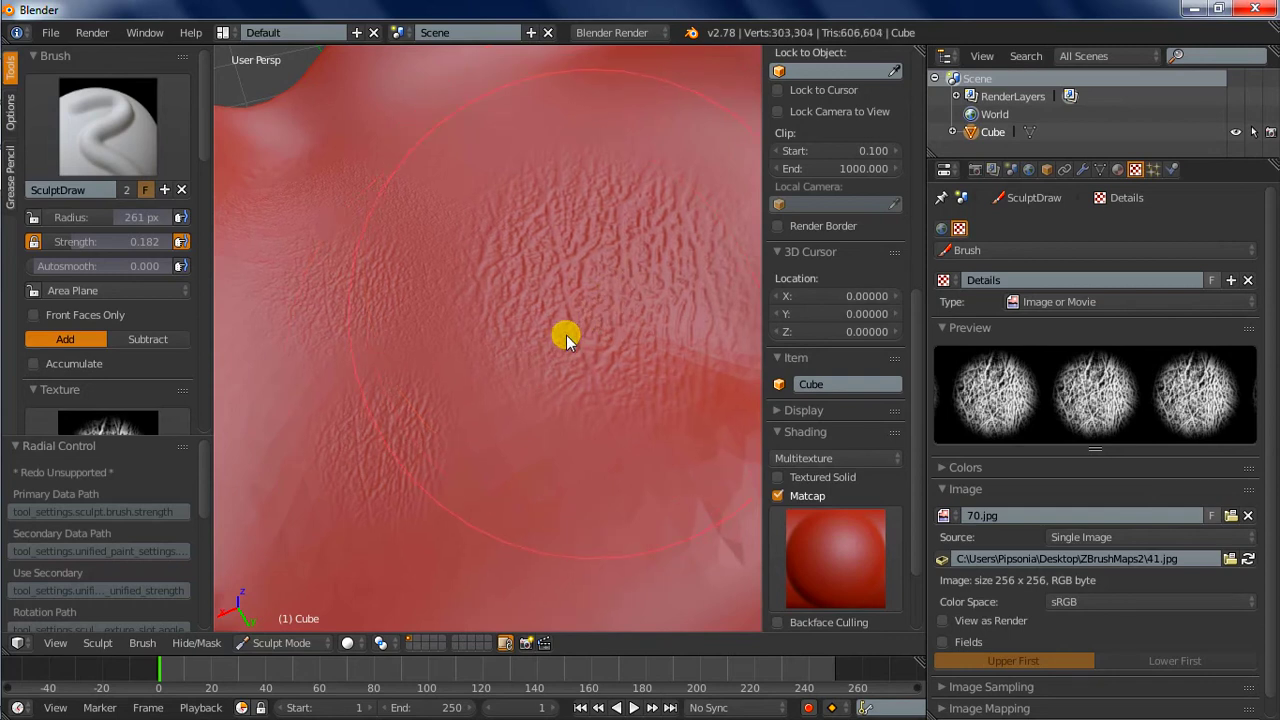
From a new angle, add more wrinkle detail with a smaller 93 px brush.
scroll(464, 364, down, 2)
scroll(460, 360, down, 2)
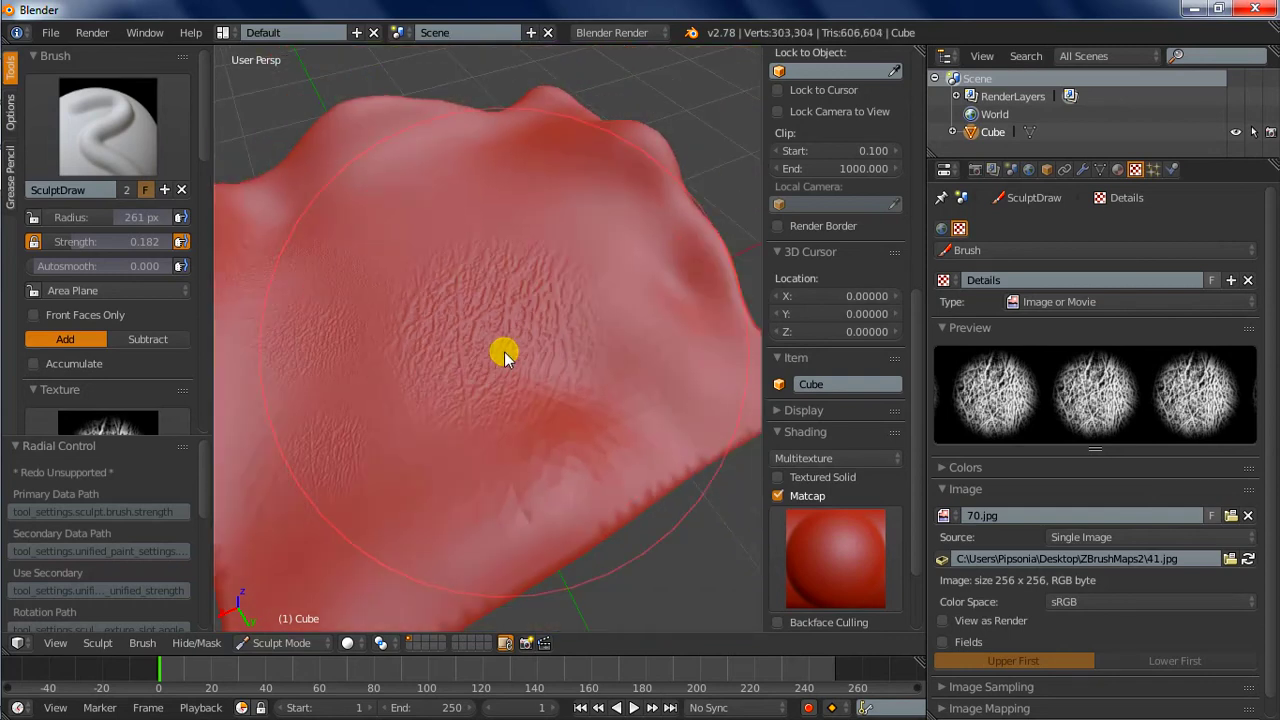
mouse_move(455, 357)
middle_down()
mouse_move(491, 289)
mouse_move(577, 346)
middle_up()
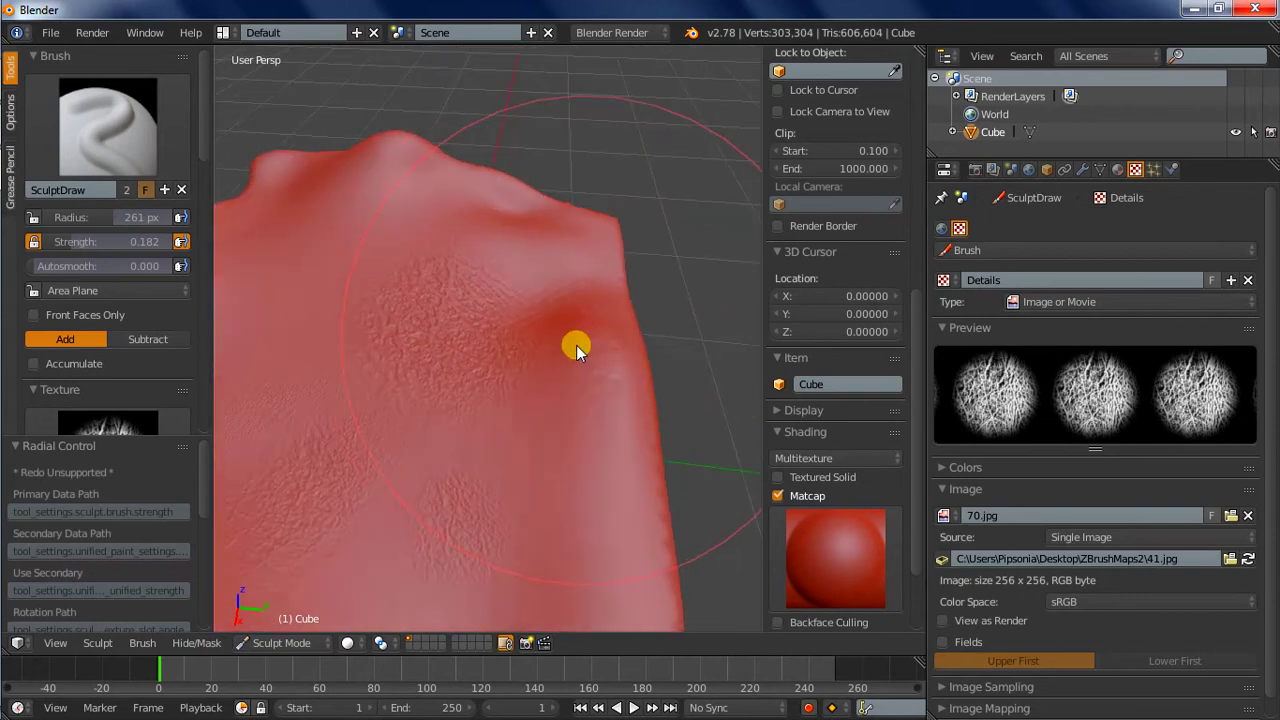
middle_drag(469, 338, 626, 345)
mouse_move(523, 425)
middle_down()
mouse_move(646, 454)
mouse_move(577, 371)
mouse_move(644, 389)
middle_up()
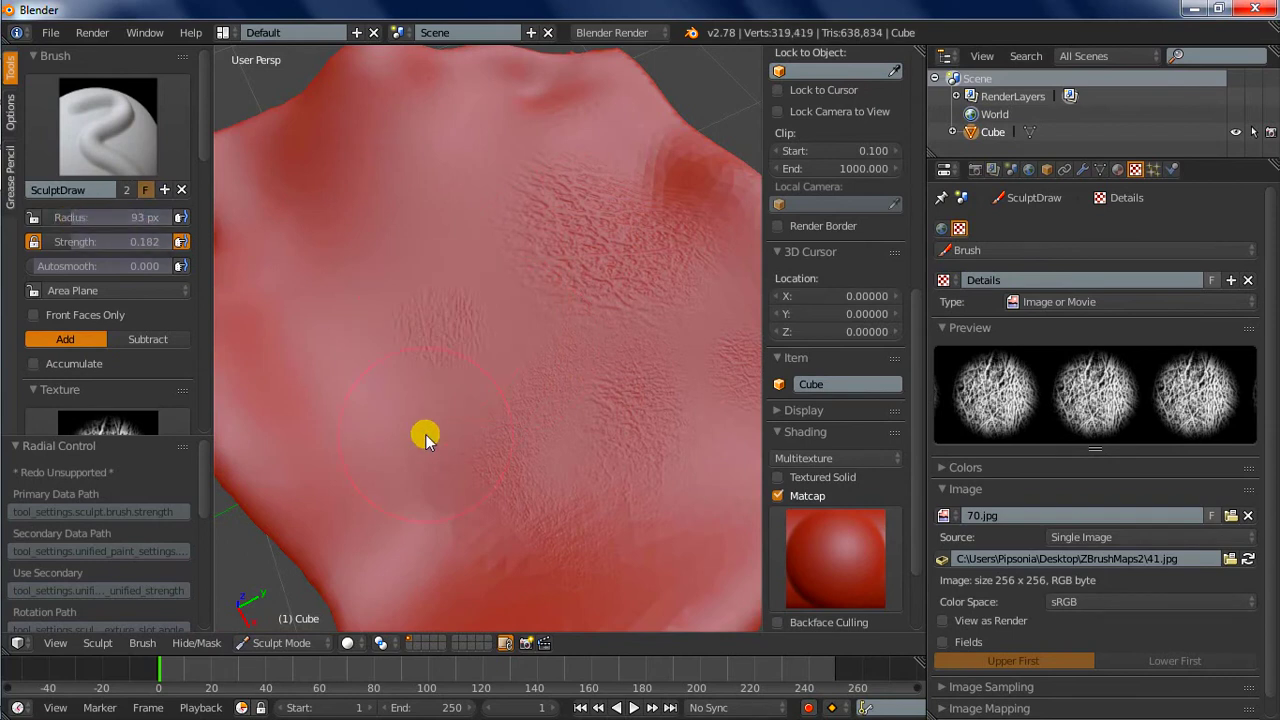
mouse_move(446, 442)
middle_down()
mouse_move(515, 498)
mouse_move(469, 457)
mouse_move(494, 406)
mouse_move(415, 430)
middle_up()
scroll(420, 316, up, 3)
middle_drag(420, 316, 361, 290)
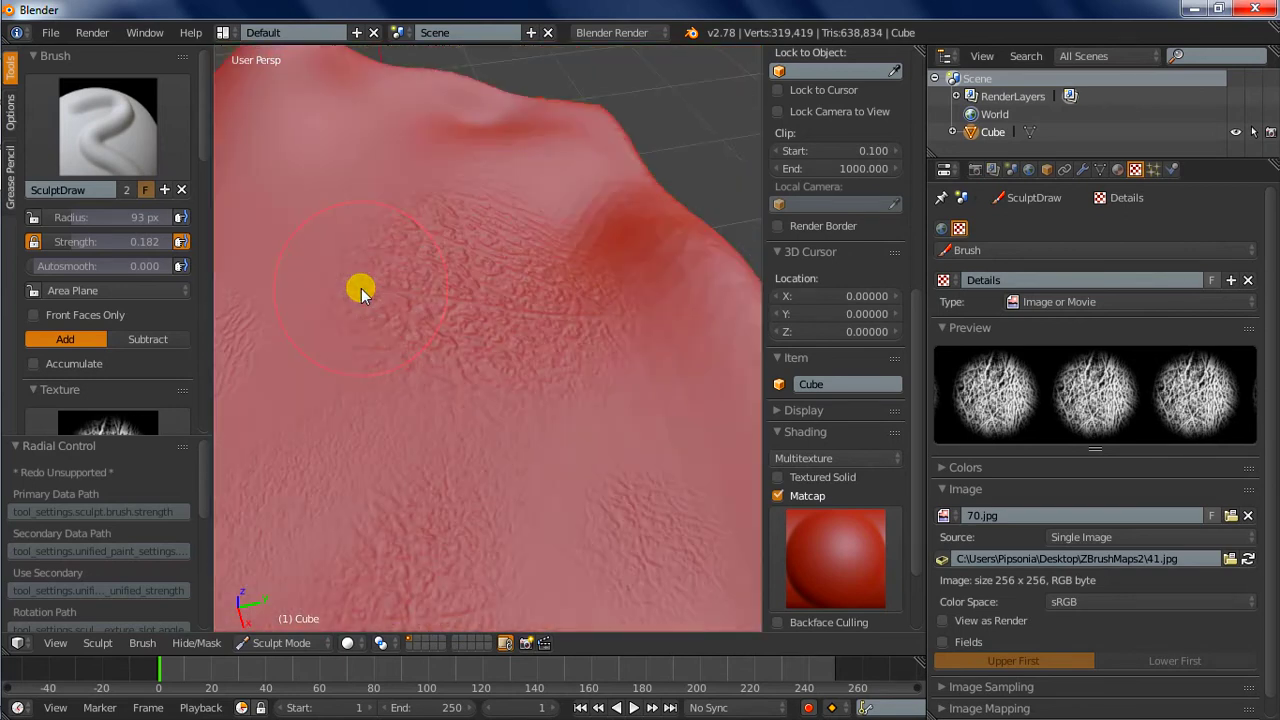
Apply the gold matcap and orbit to show the cube's top face.
click(857, 545)
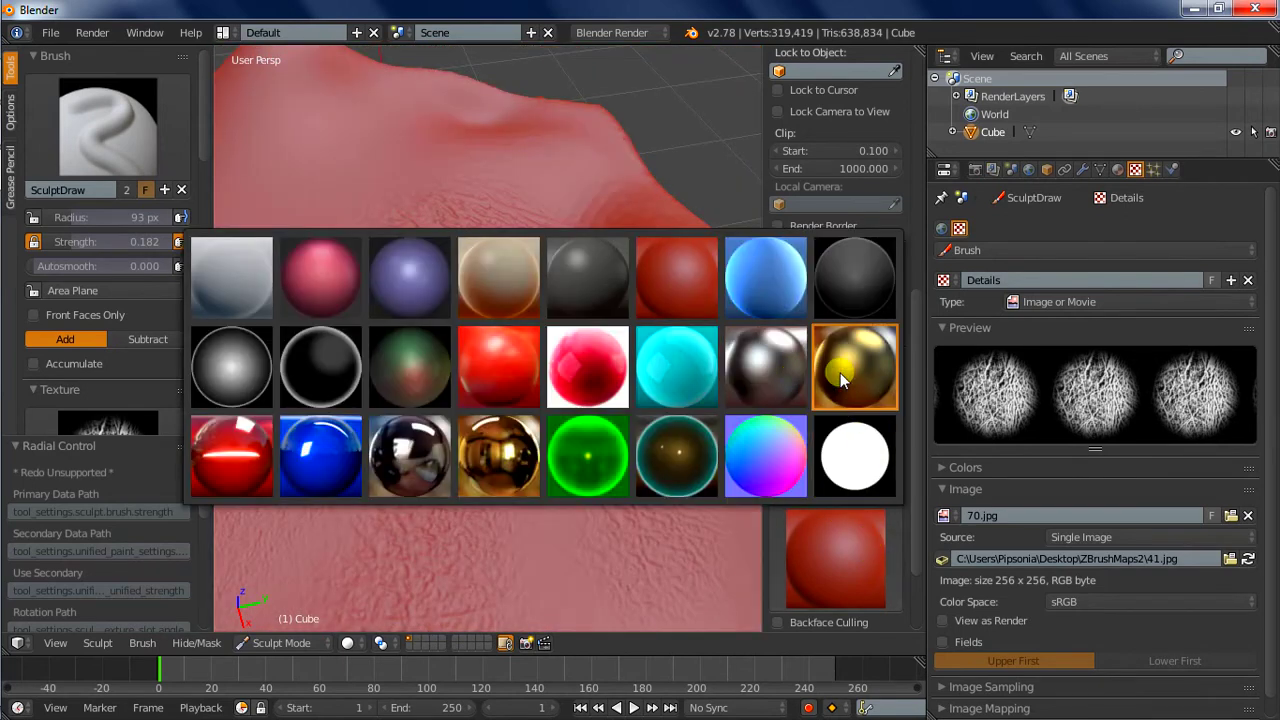
click(814, 382)
middle_drag(466, 343, 443, 340)
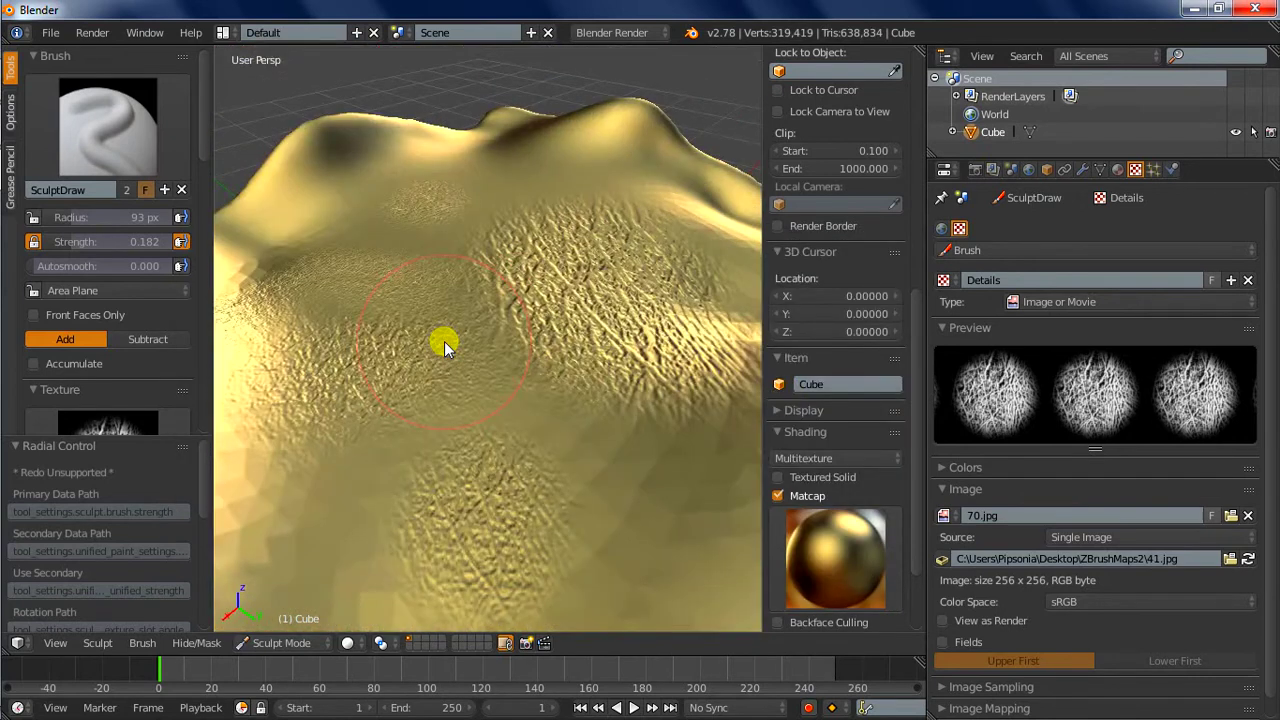
mouse_move(613, 480)
middle_down()
mouse_move(454, 417)
mouse_move(557, 471)
mouse_move(612, 431)
mouse_move(587, 391)
mouse_move(591, 403)
middle_up()
scroll(457, 380, down, 2)
scroll(457, 380, down, 2)
scroll(457, 380, down, 2)
mouse_move(517, 434)
middle_down()
mouse_move(451, 466)
mouse_move(571, 477)
mouse_move(558, 464)
mouse_move(604, 415)
middle_up()
scroll(604, 415, up, 2)
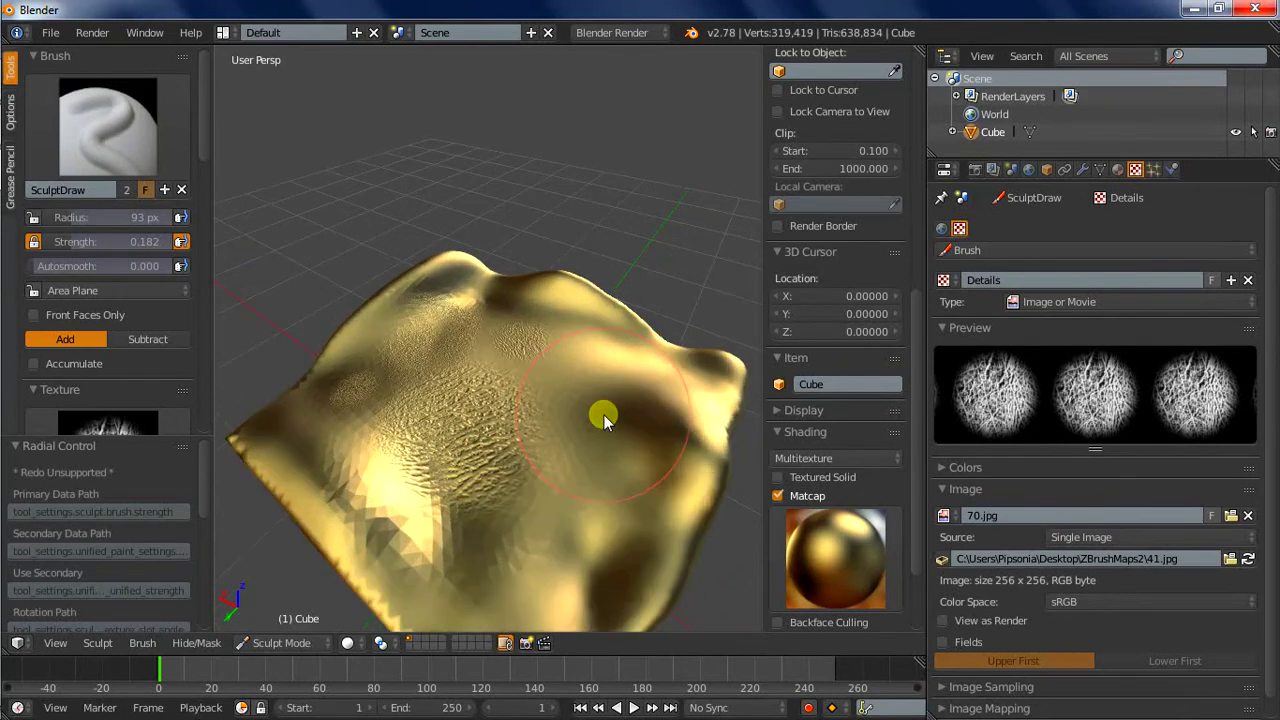
scroll(604, 415, up, 2)
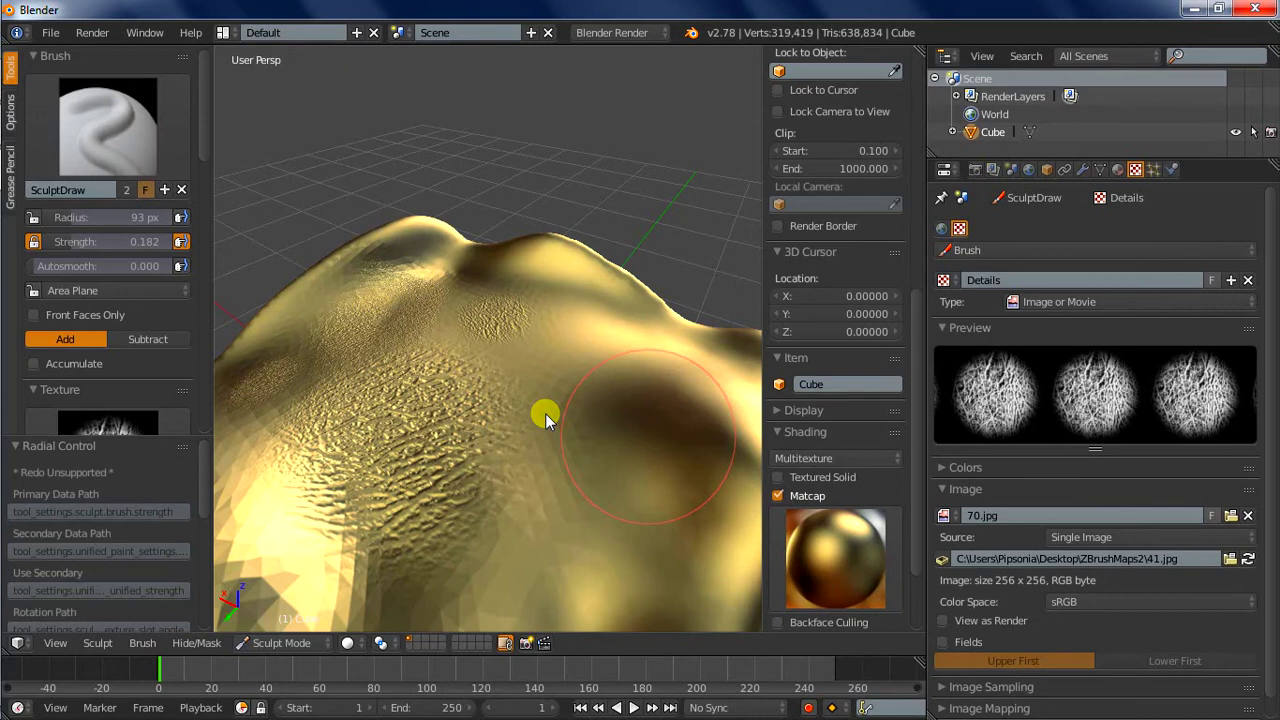
Brush fine wrinkles, undo the stroke, then stamp two wrinkle dabs mid-surface.
drag(546, 409, 415, 403)
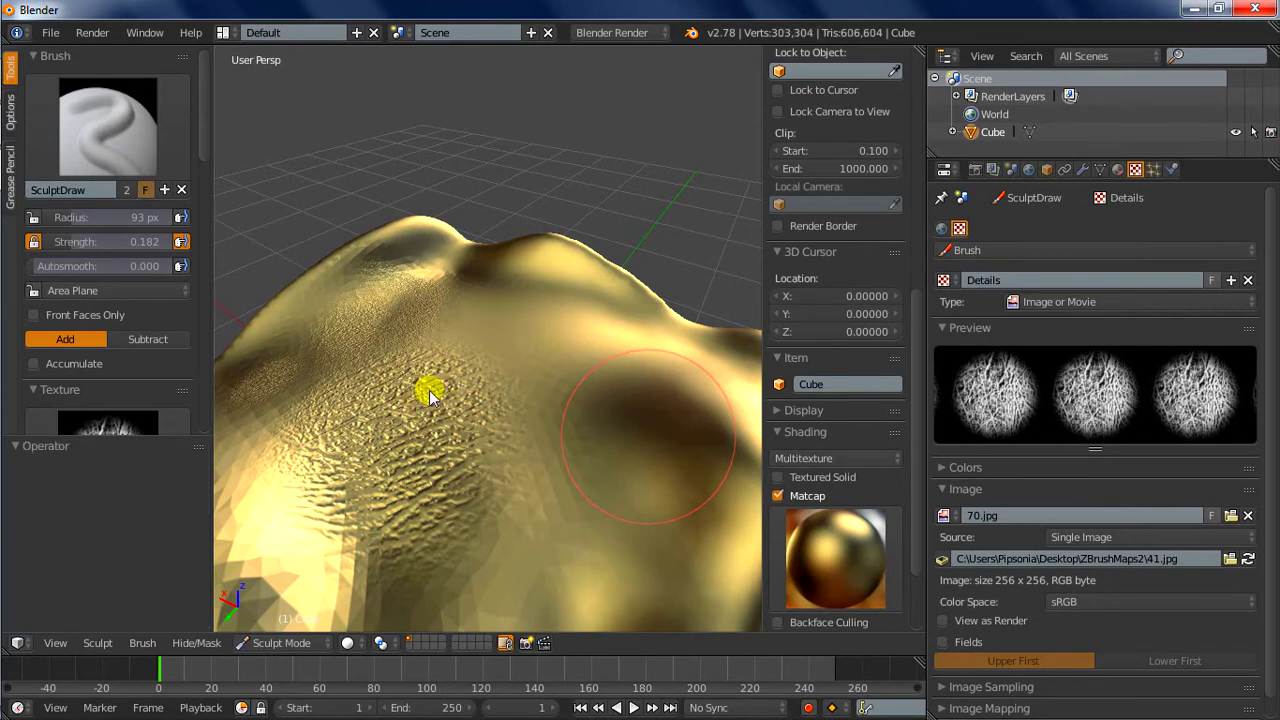
key(ctrl+z)
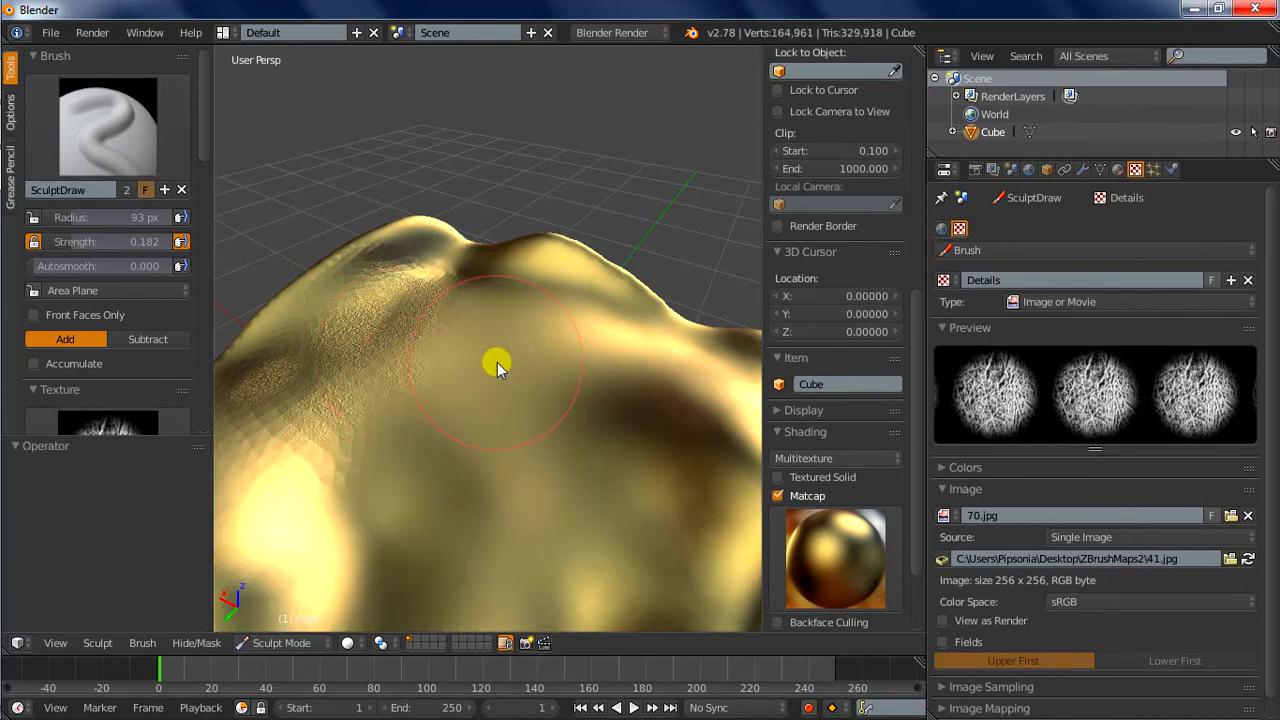
drag(513, 427, 508, 443)
mouse_move(508, 443)
middle_down()
mouse_move(571, 466)
mouse_move(497, 517)
mouse_move(472, 461)
middle_up()
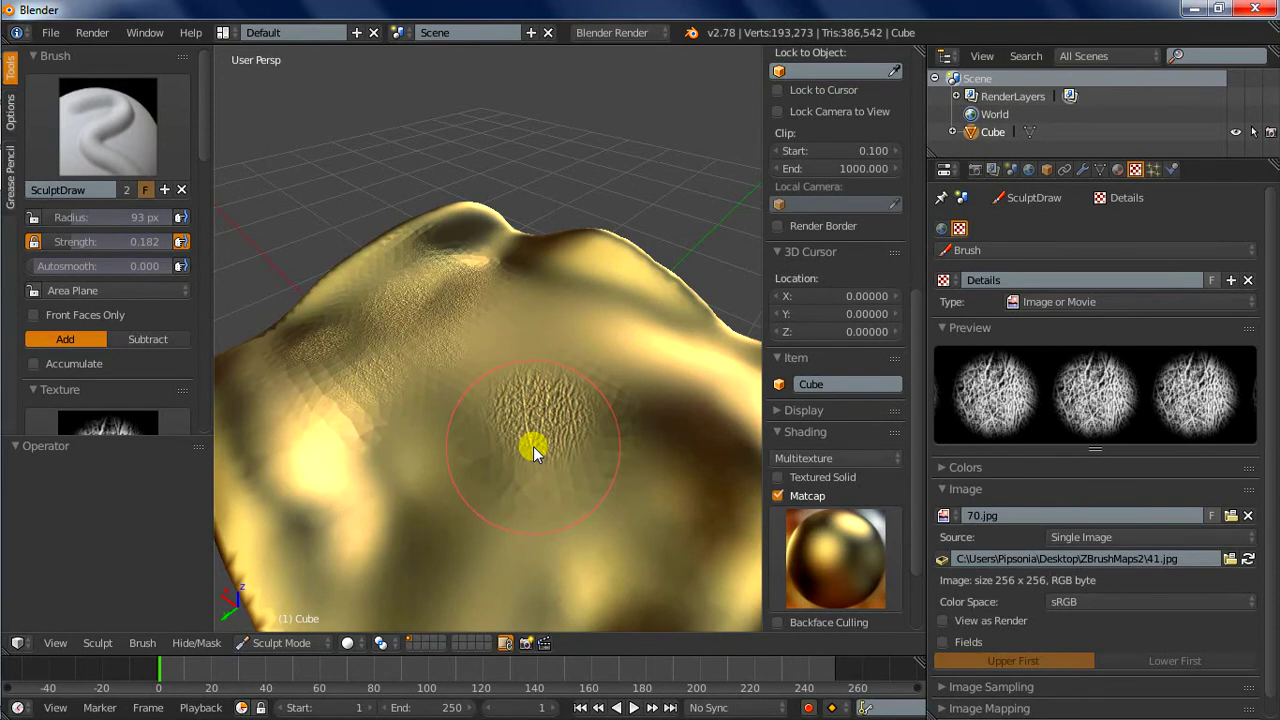
Undo the test wrinkle dab and set the dyntopo detail size to 1.00 px.
key(ctrl+z)
scroll(177, 163, down, 3)
scroll(112, 355, down, 3)
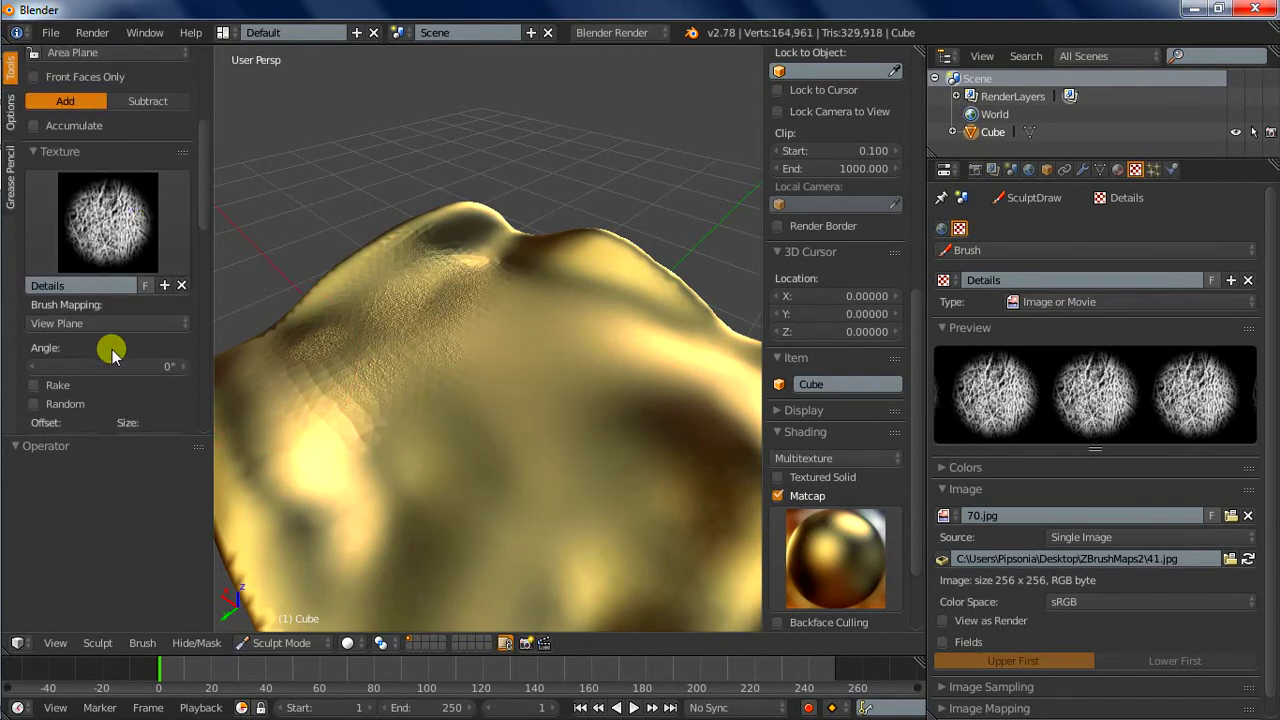
scroll(120, 300, down, 4)
scroll(143, 250, down, 5)
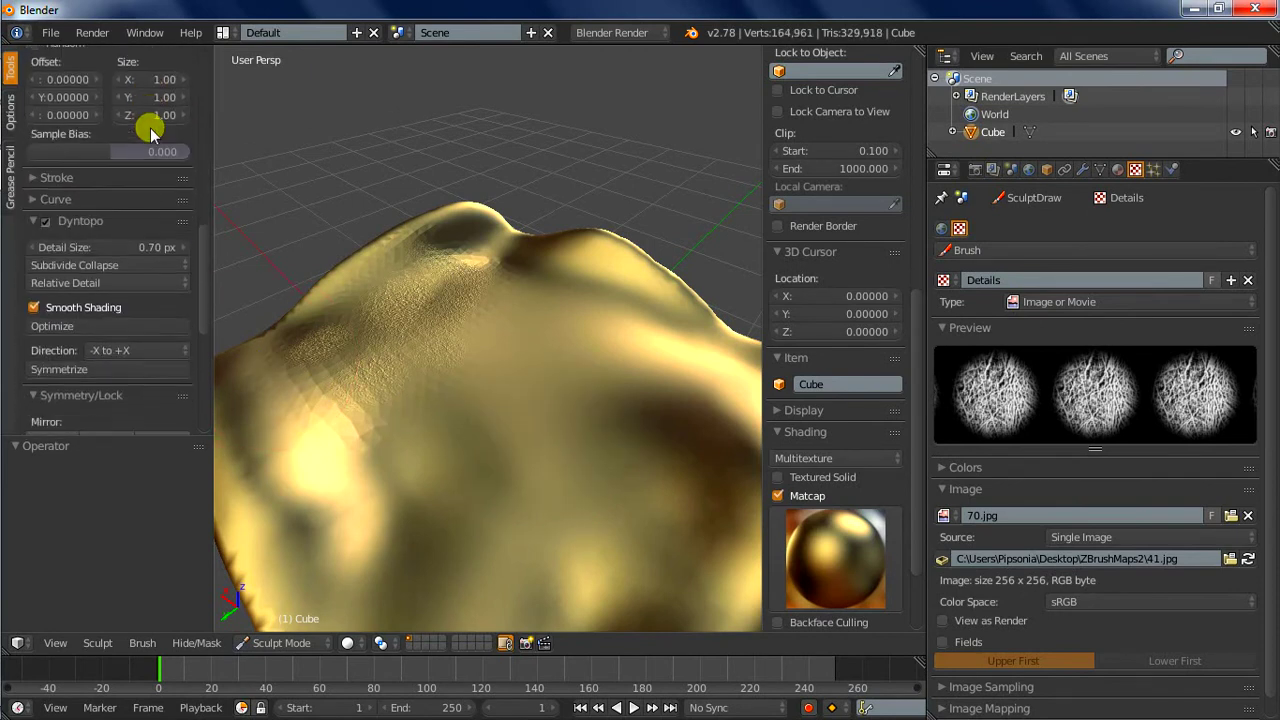
click(130, 247)
text(1)
key(Return)
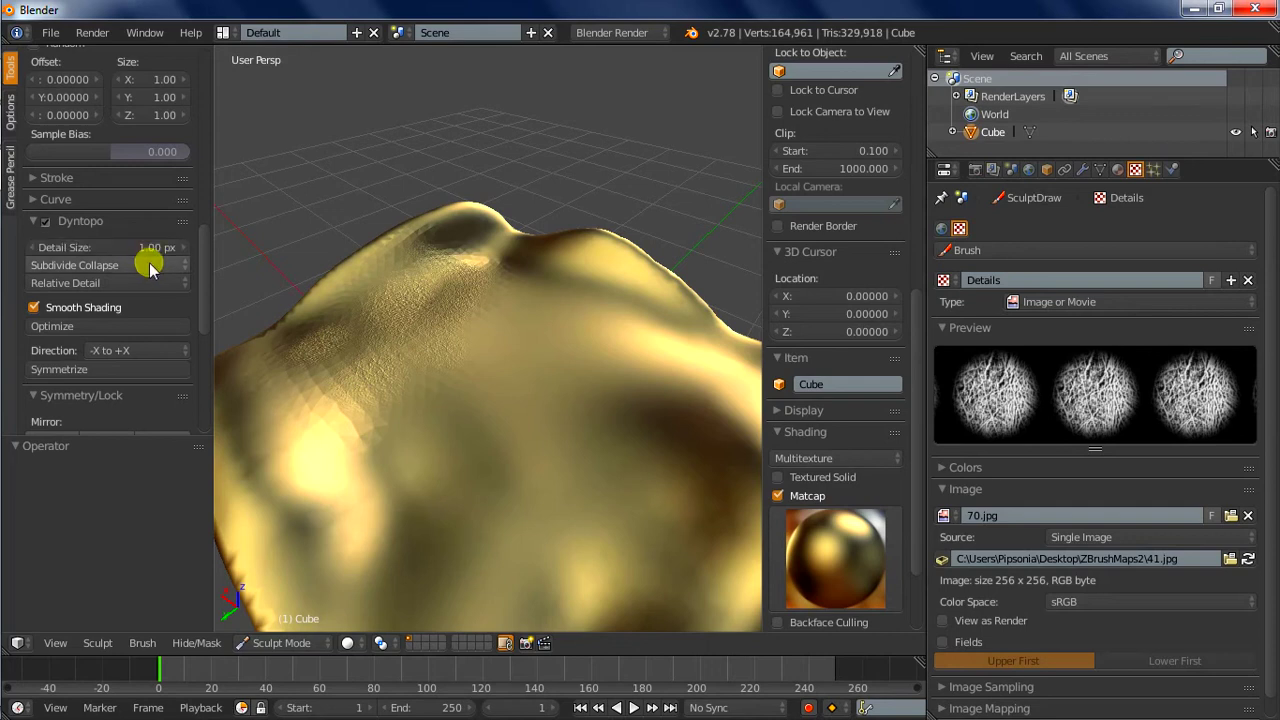
scroll(1110, 540, down, 1)
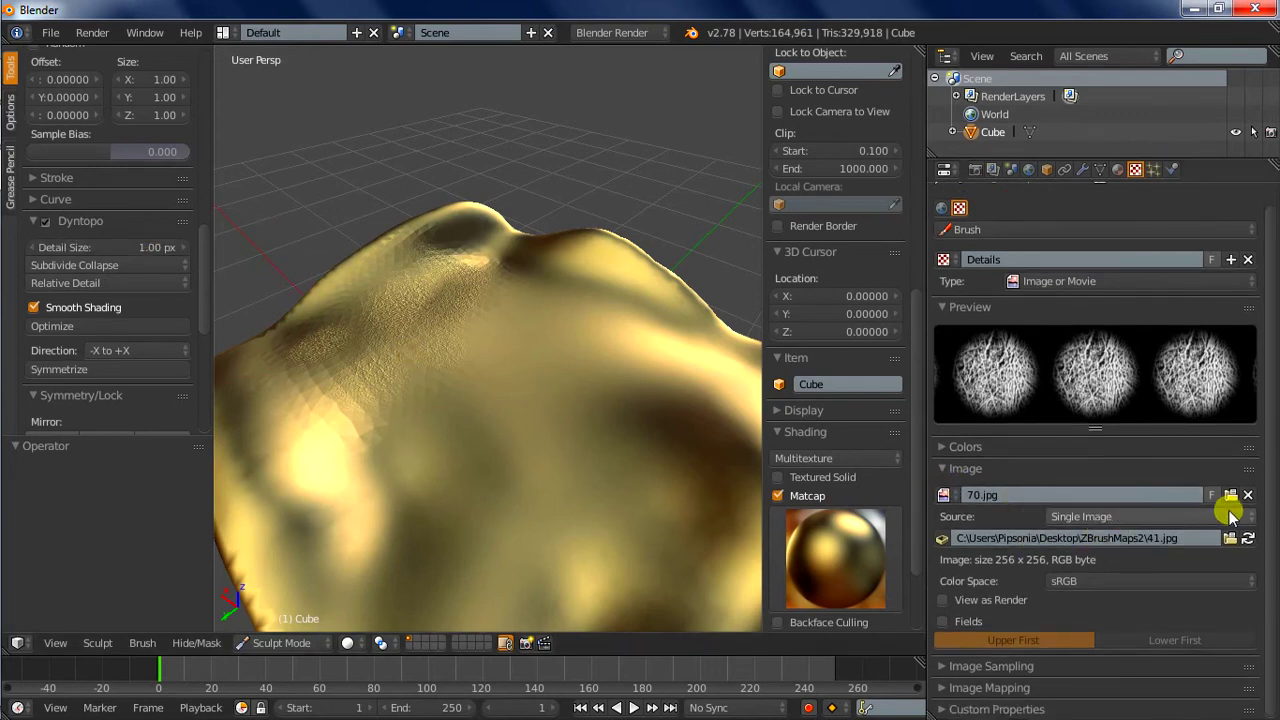
Browse brush texture images as thumbnails and select the woven grid 44.jpg.
click(1230, 495)
click(293, 57)
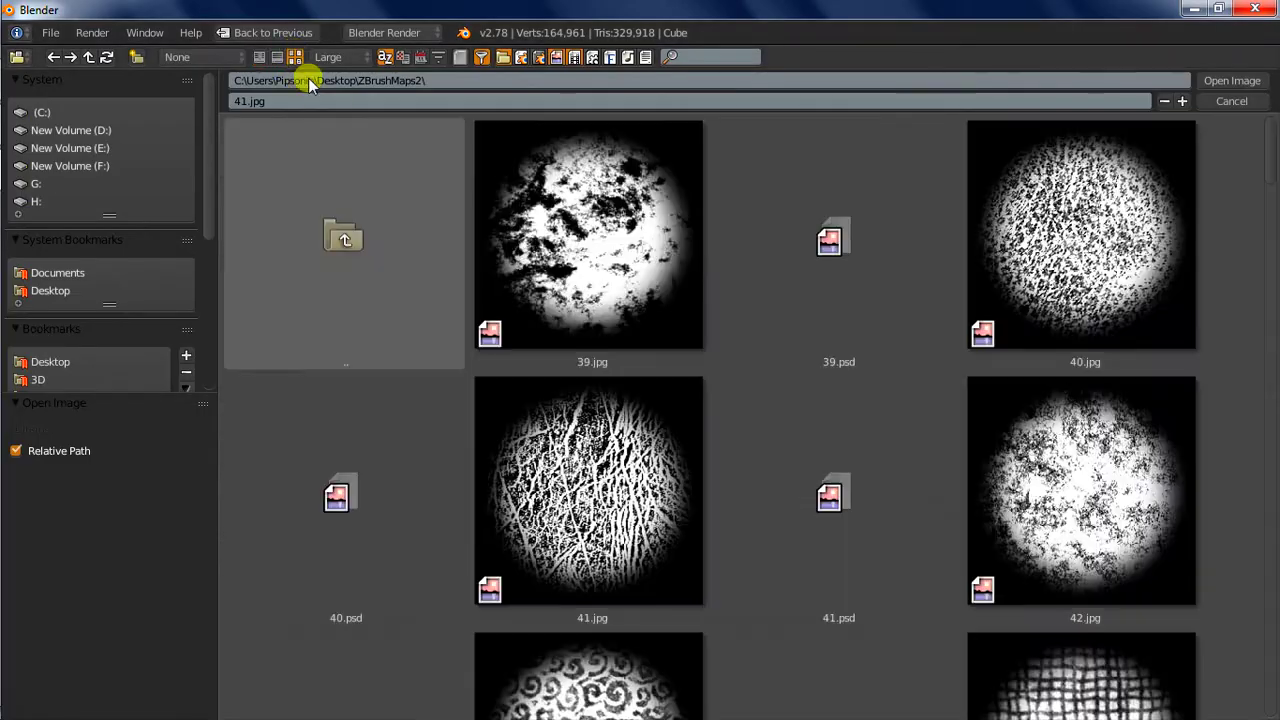
scroll(709, 336, down, 3)
scroll(709, 336, down, 2)
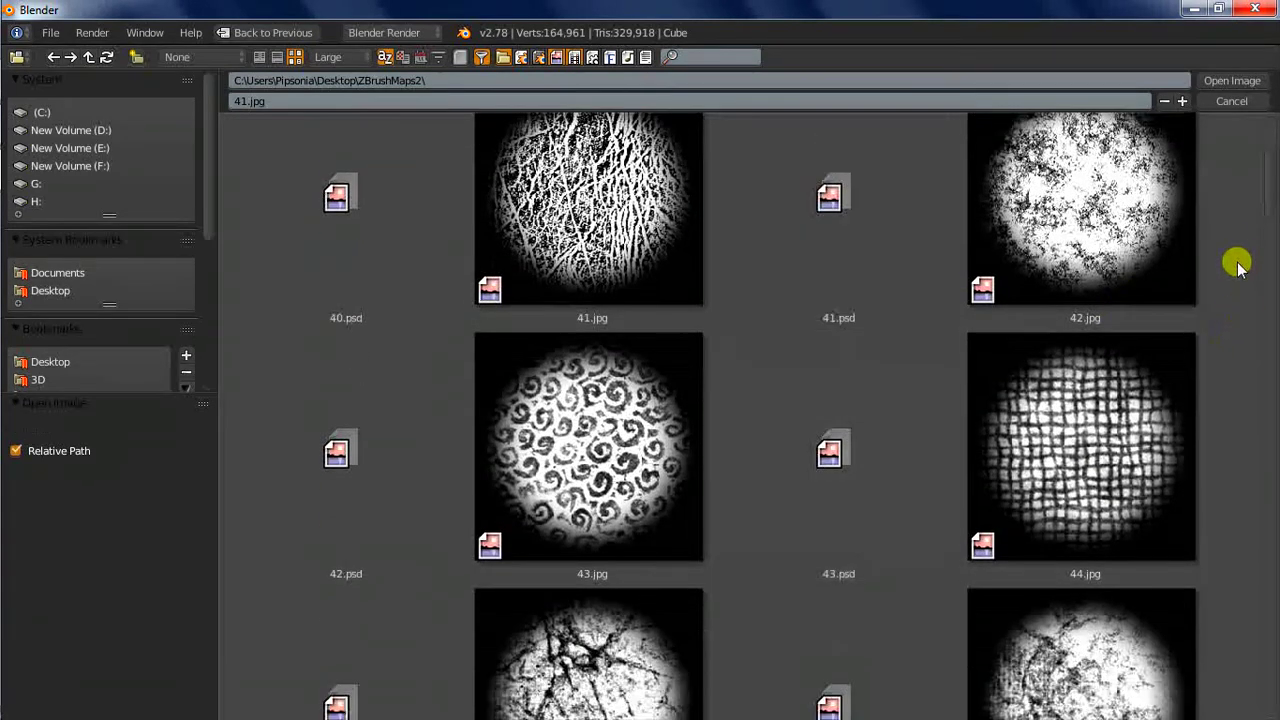
click(1110, 440)
Load 44.jpg as the brush texture and stamp two woven grid dabs on the mesh.
double_click(1110, 440)
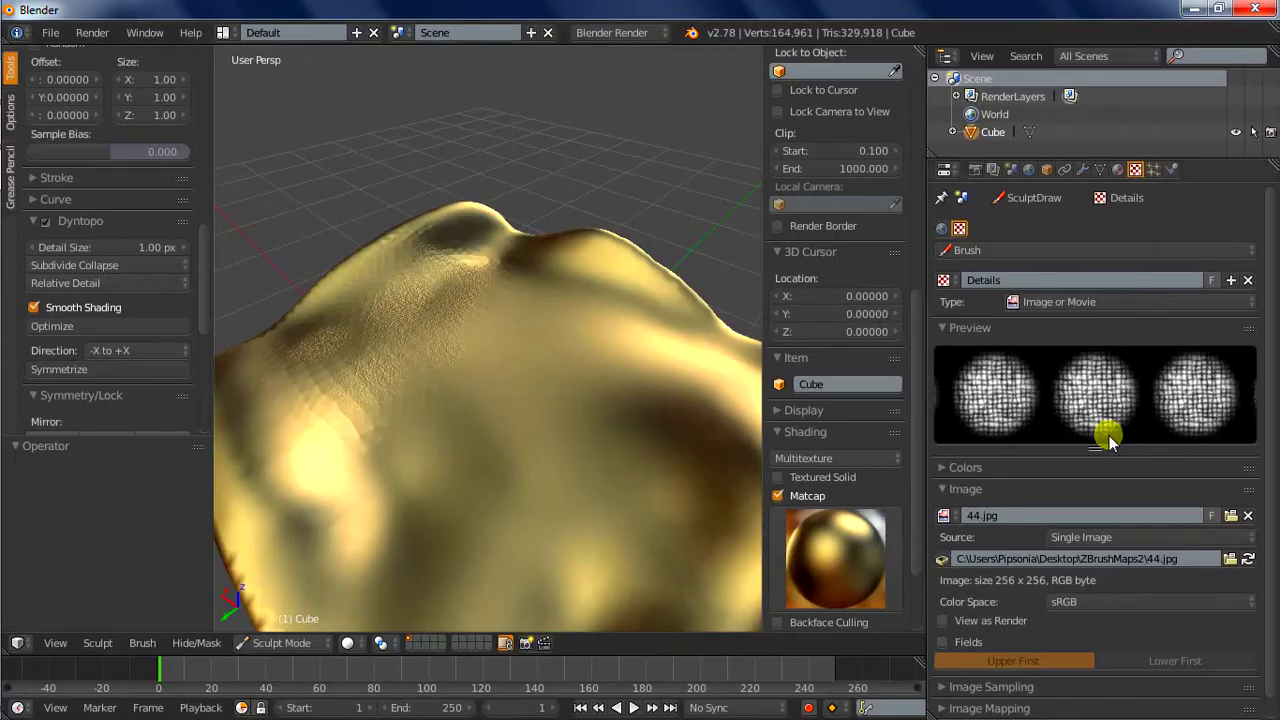
key(KP_4)
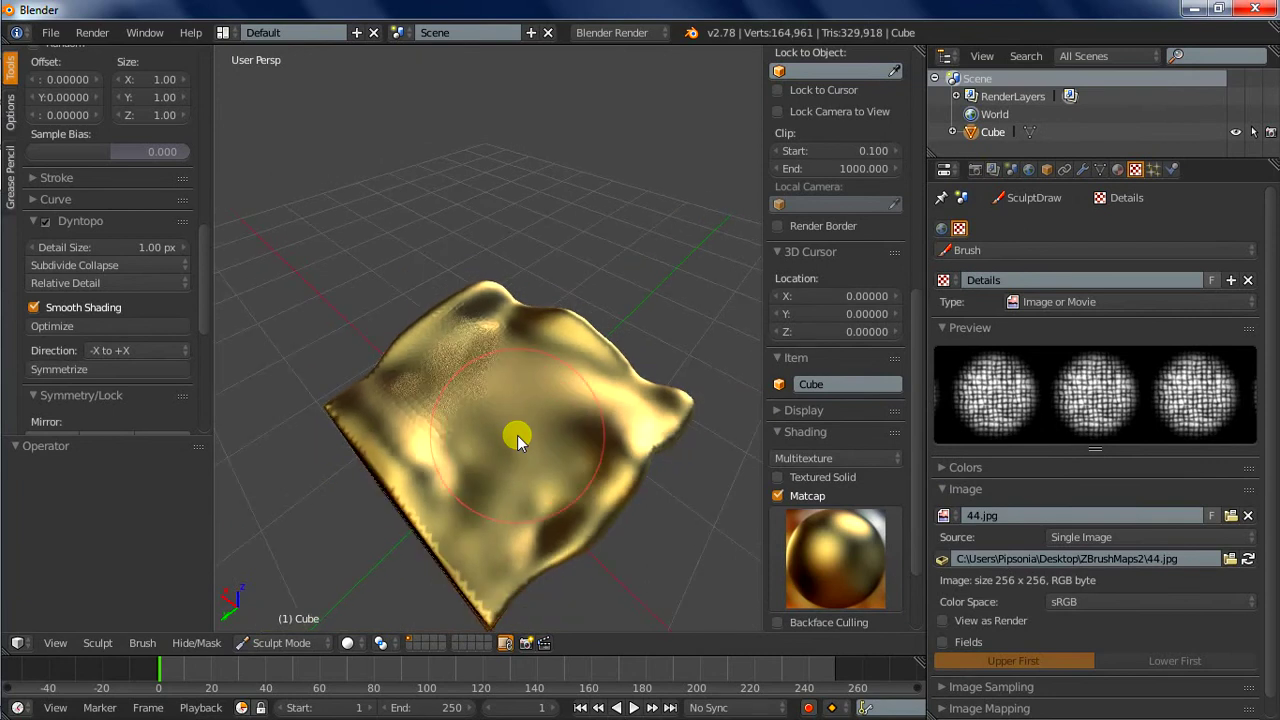
click(518, 440)
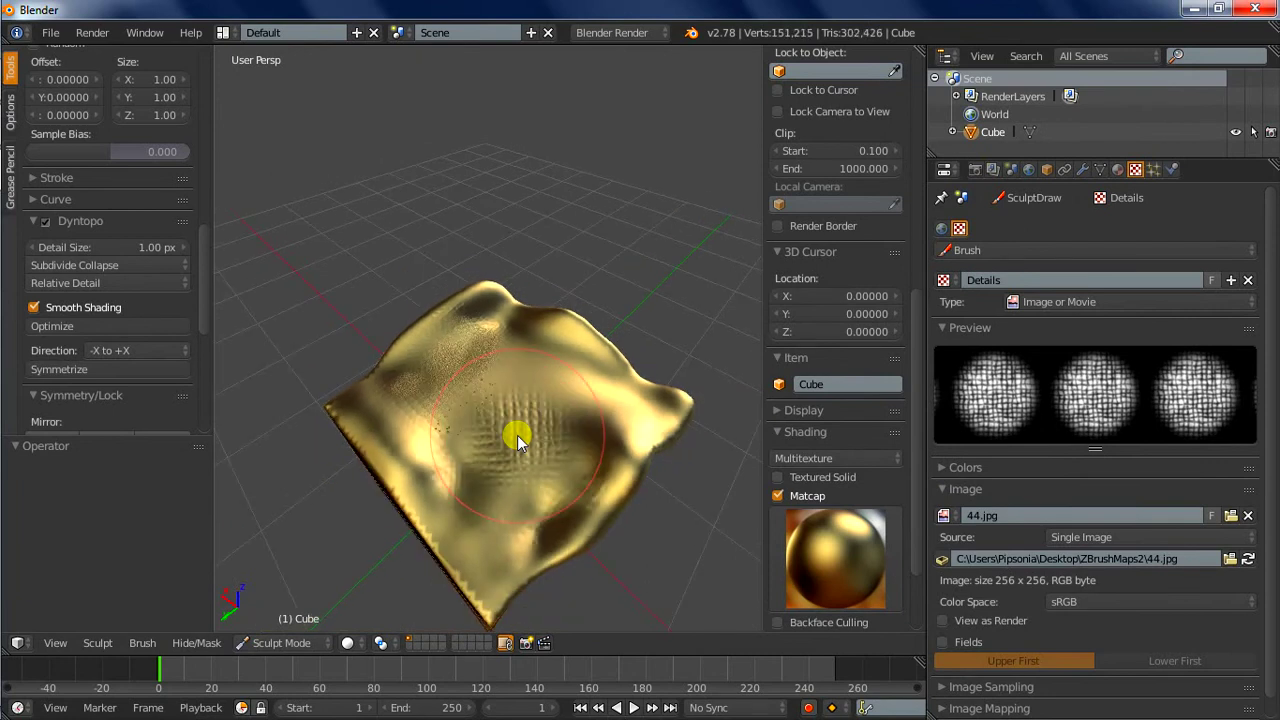
mouse_move(577, 439)
middle_down()
mouse_move(671, 374)
mouse_move(463, 443)
mouse_move(542, 453)
mouse_move(709, 514)
mouse_move(628, 556)
mouse_move(491, 536)
mouse_move(514, 514)
middle_up()
click(500, 458)
Lower brush strength to 0.157 and stamp the grid pattern onto the surface.
key(shift+f)
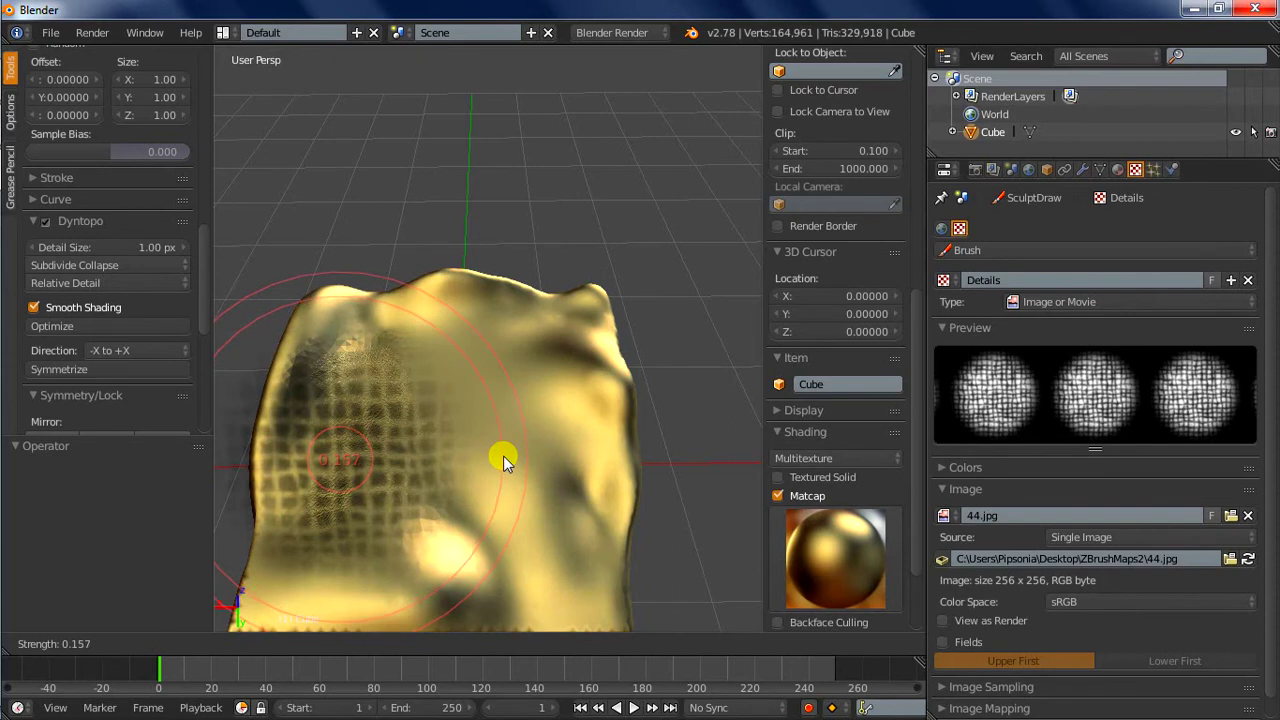
click(457, 463)
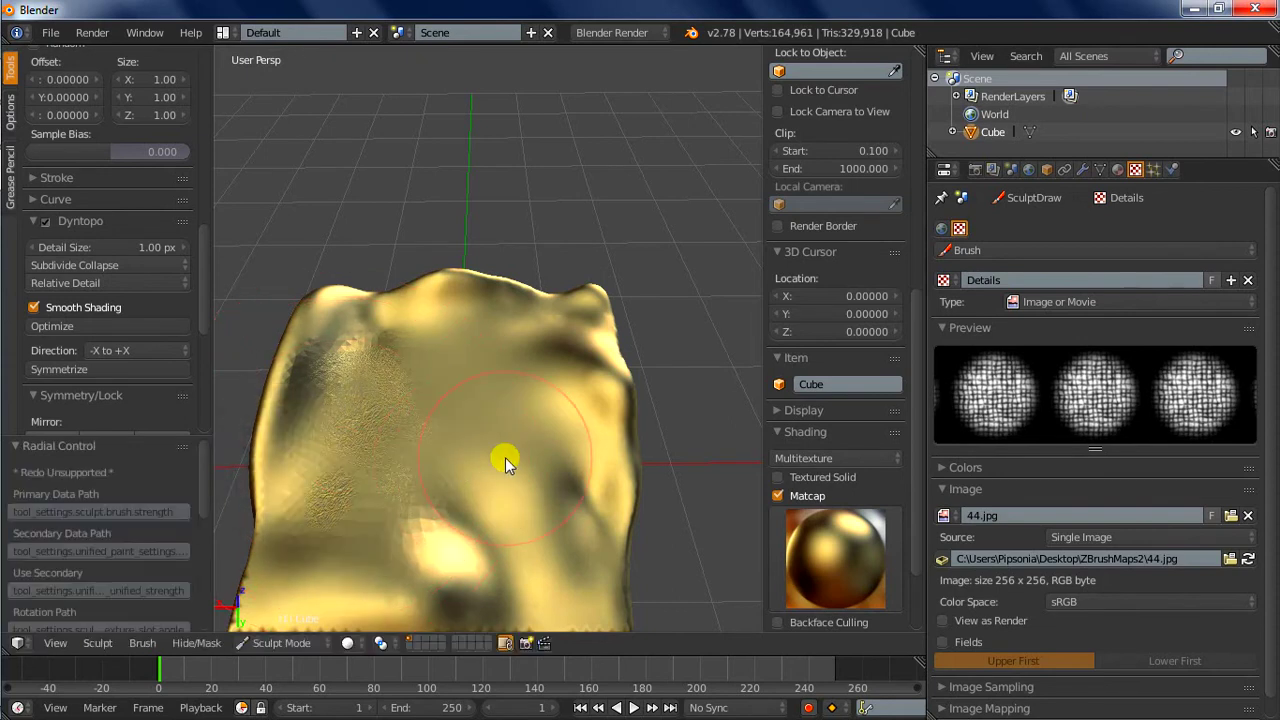
click(505, 462)
mouse_move(520, 490)
middle_down()
mouse_move(568, 438)
mouse_move(586, 357)
mouse_move(343, 394)
mouse_move(575, 556)
mouse_move(517, 501)
mouse_move(565, 545)
mouse_move(611, 532)
mouse_move(514, 434)
mouse_move(559, 531)
mouse_move(495, 477)
middle_up()
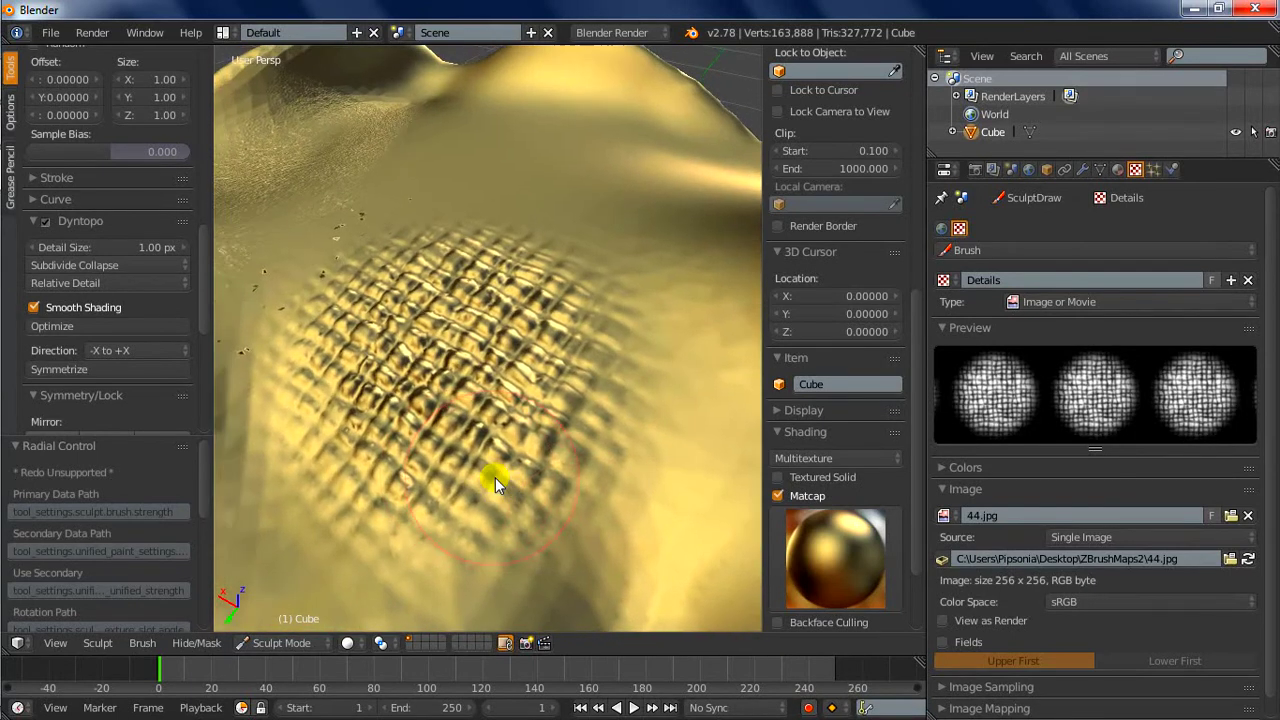
scroll(495, 477, down, 1)
scroll(495, 477, down, 1)
scroll(495, 477, down, 2)
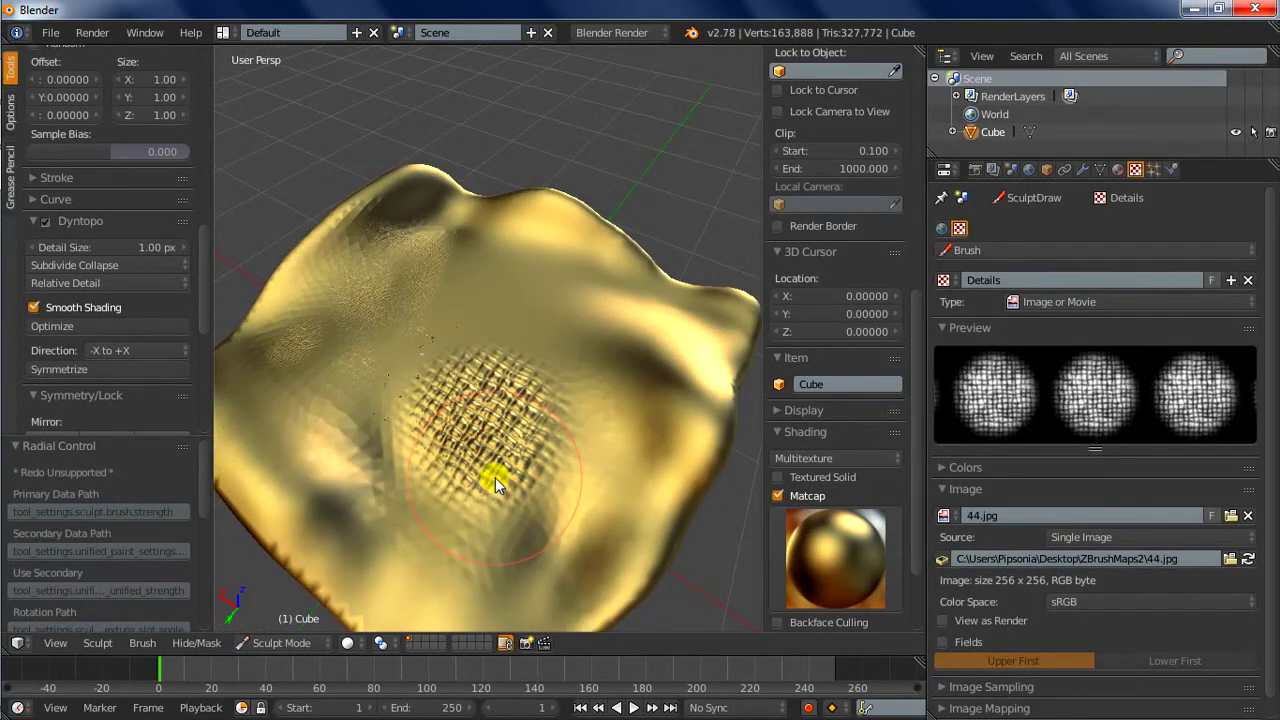
Fine-tune the brush strength, stamp a central woven grid dab, and render with F12.
key(shift+f)
click(506, 423)
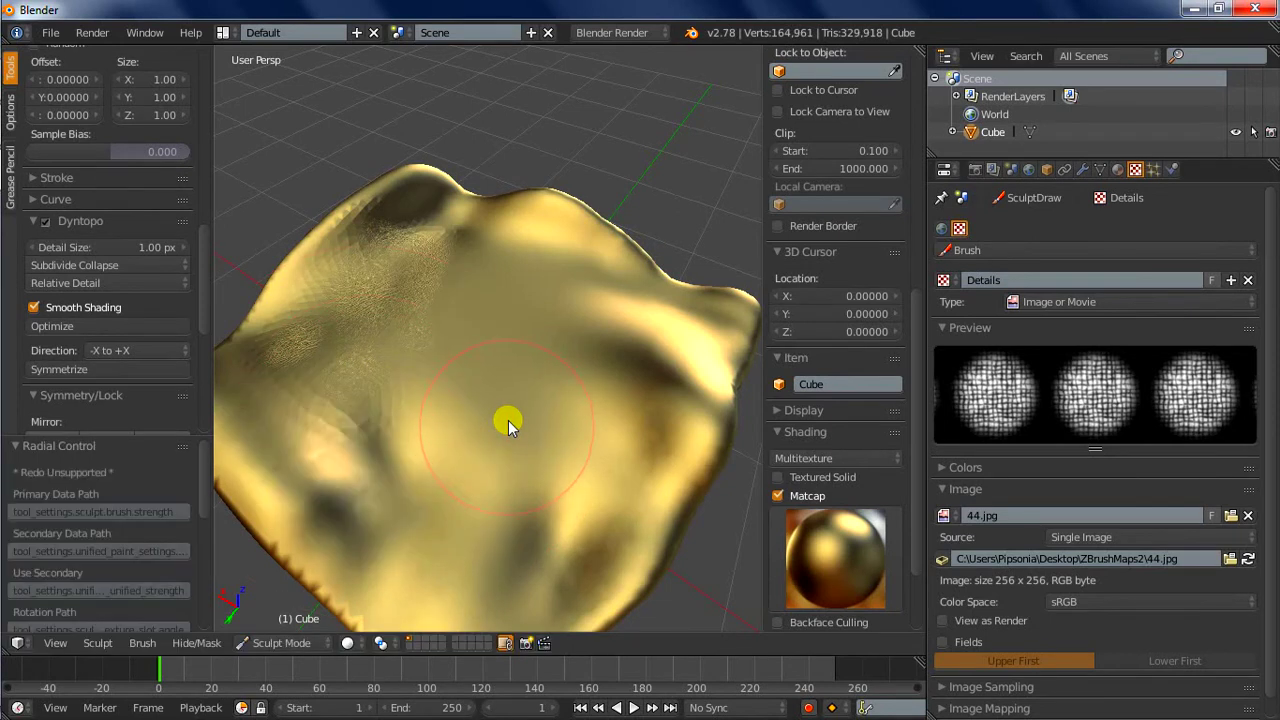
scroll(508, 420, down, 1)
scroll(508, 420, down, 1)
click(508, 420)
scroll(508, 424, up, 3)
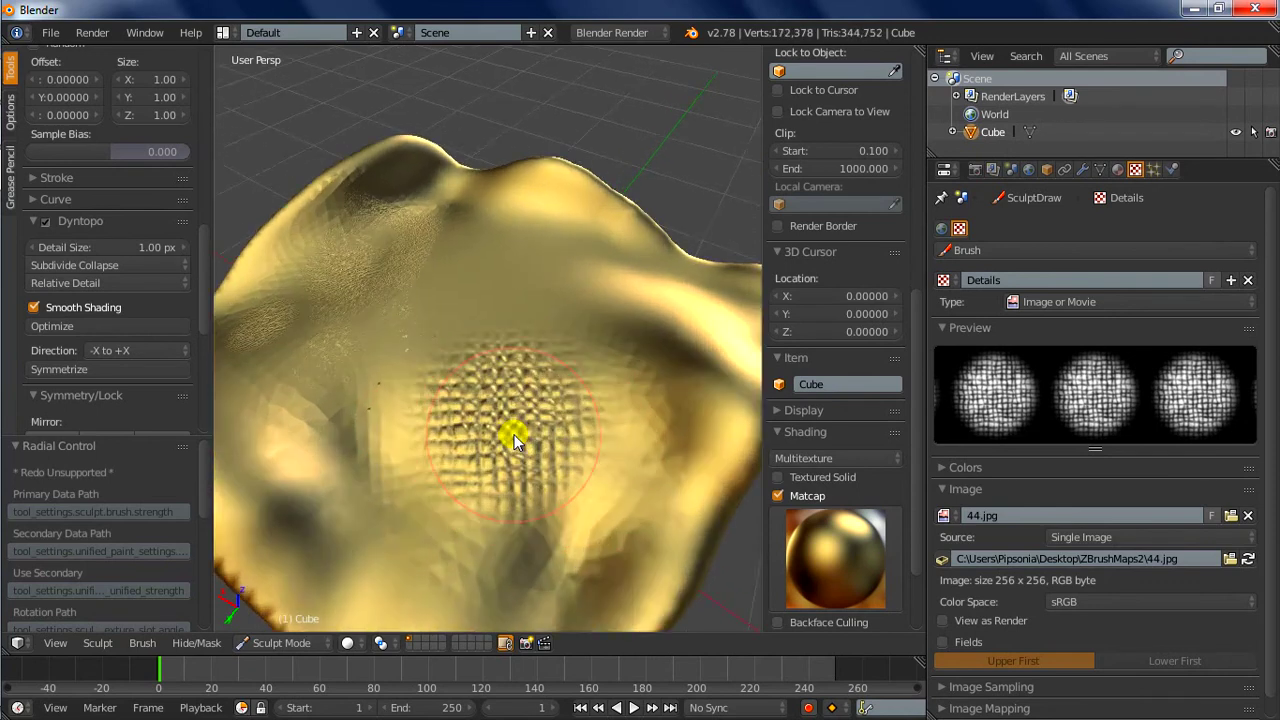
scroll(480, 450, up, 2)
scroll(540, 480, up, 2)
scroll(567, 494, down, 2)
scroll(546, 513, down, 2)
mouse_move(492, 498)
middle_down()
mouse_move(565, 428)
mouse_move(421, 433)
middle_up()
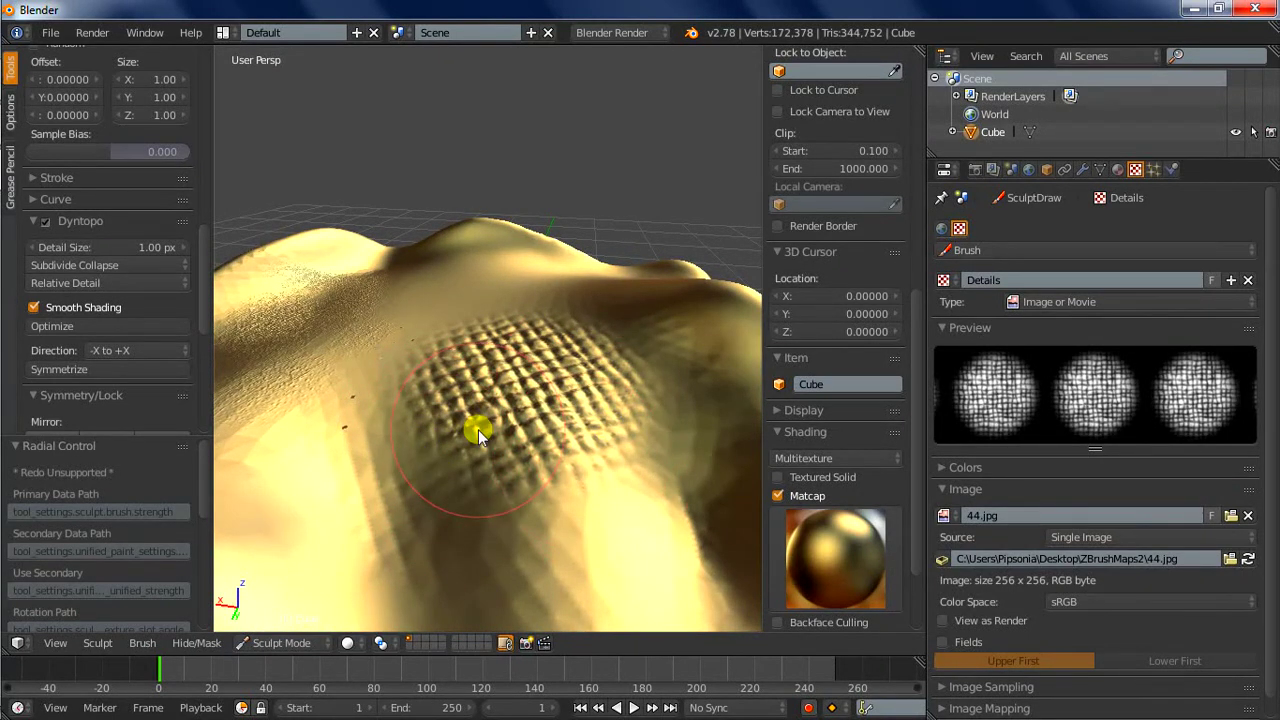
key(F12)
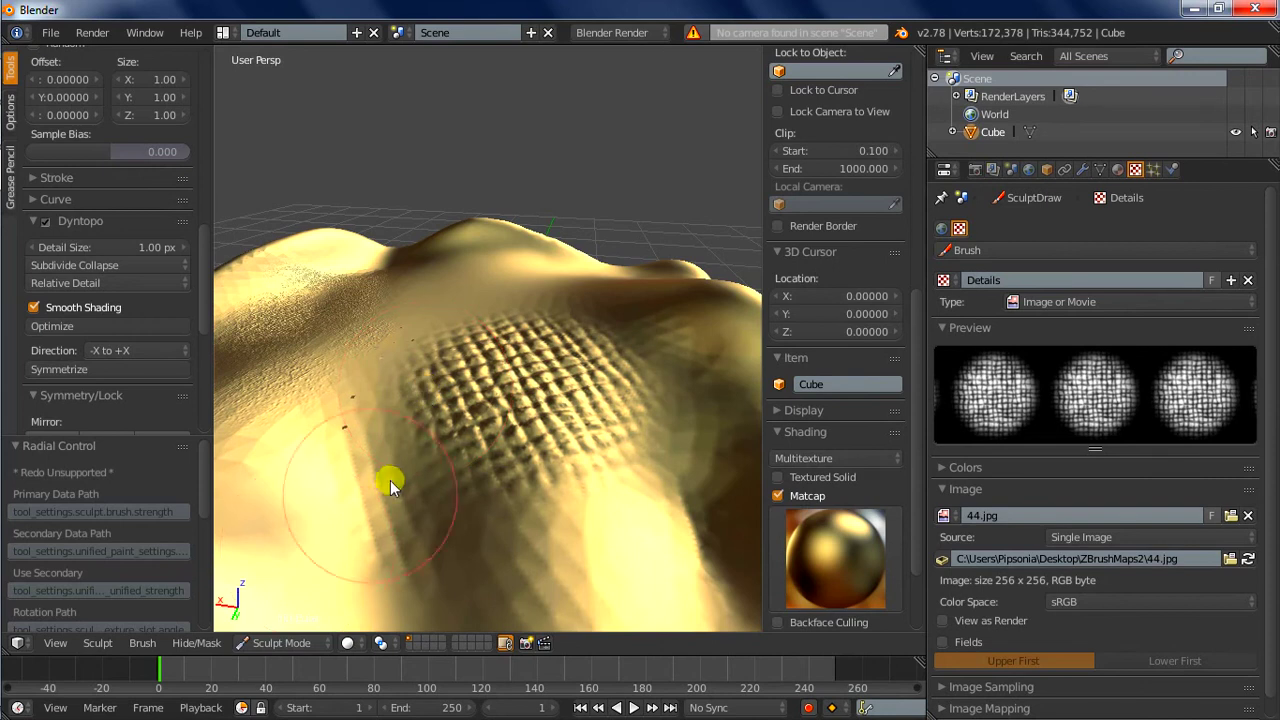
Switch to Object Mode and view the whole sculpted cube.
click(280, 643)
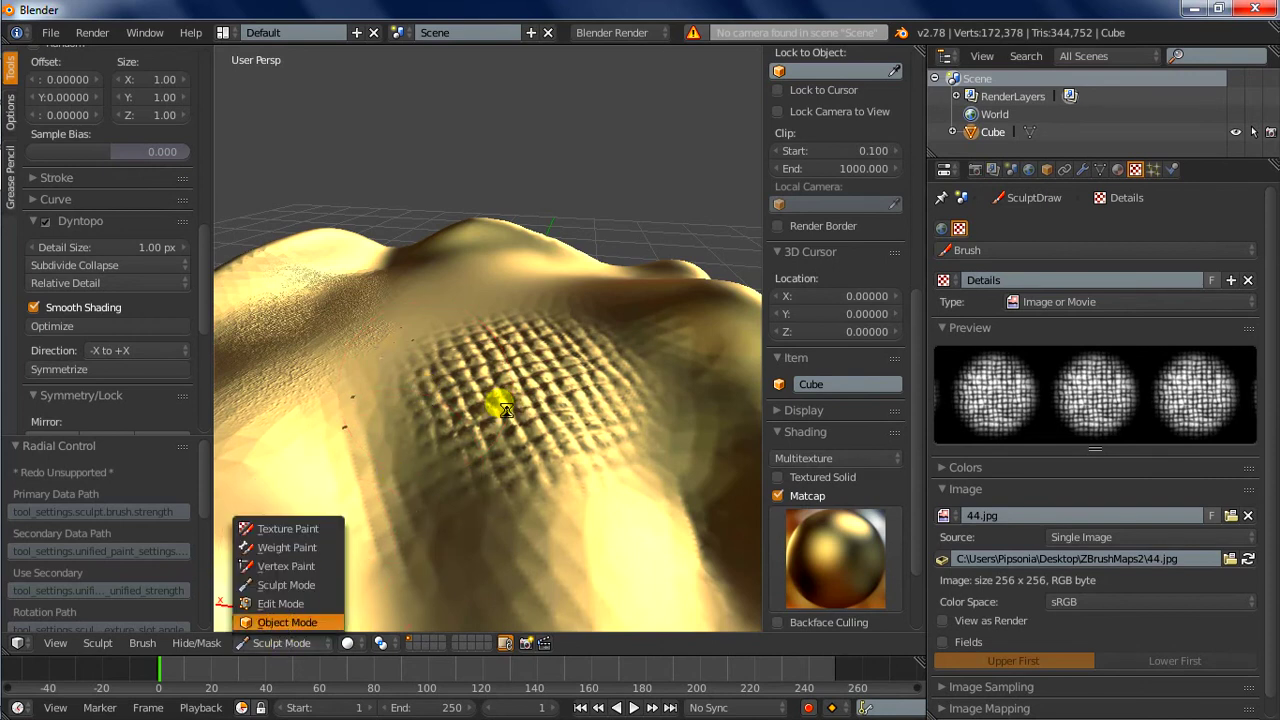
key(Return)
scroll(549, 428, down, 4)
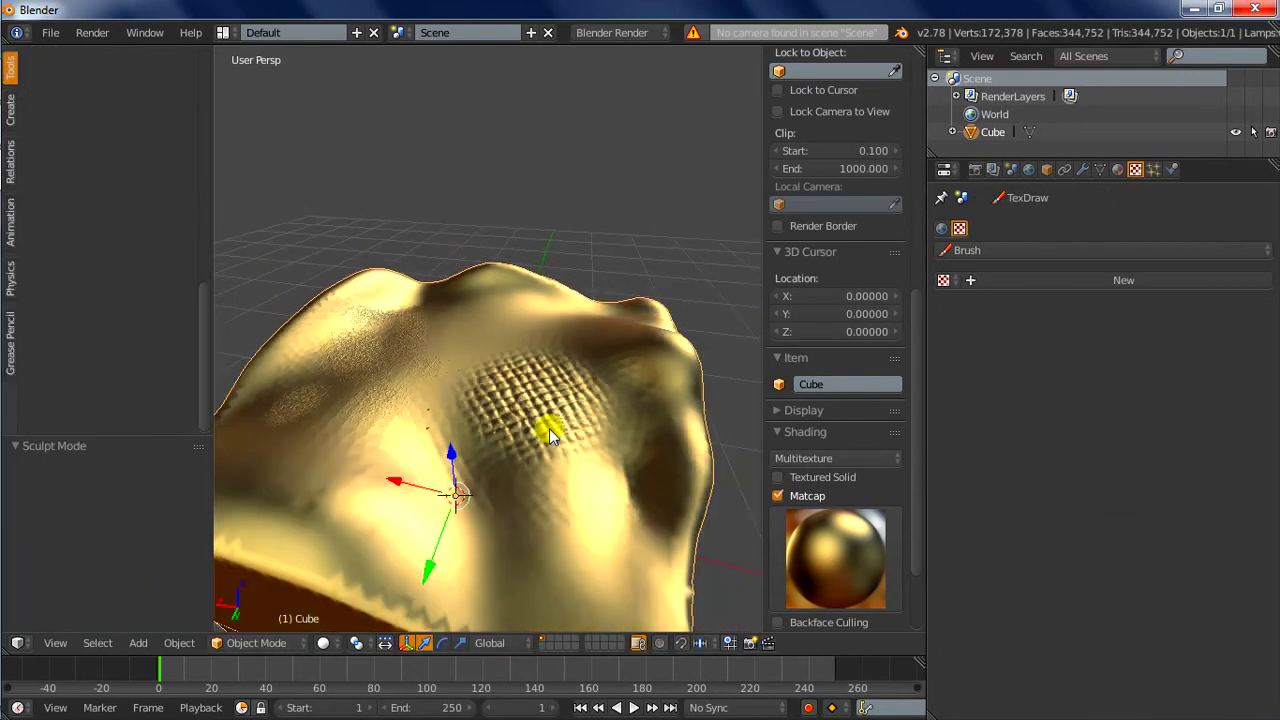
mouse_move(549, 428)
middle_down()
mouse_move(523, 537)
mouse_move(568, 499)
mouse_move(580, 423)
mouse_move(654, 386)
mouse_move(631, 314)
mouse_move(606, 443)
mouse_move(429, 386)
mouse_move(480, 449)
mouse_move(614, 290)
mouse_move(543, 491)
mouse_move(609, 351)
mouse_move(551, 431)
mouse_move(614, 467)
middle_up()
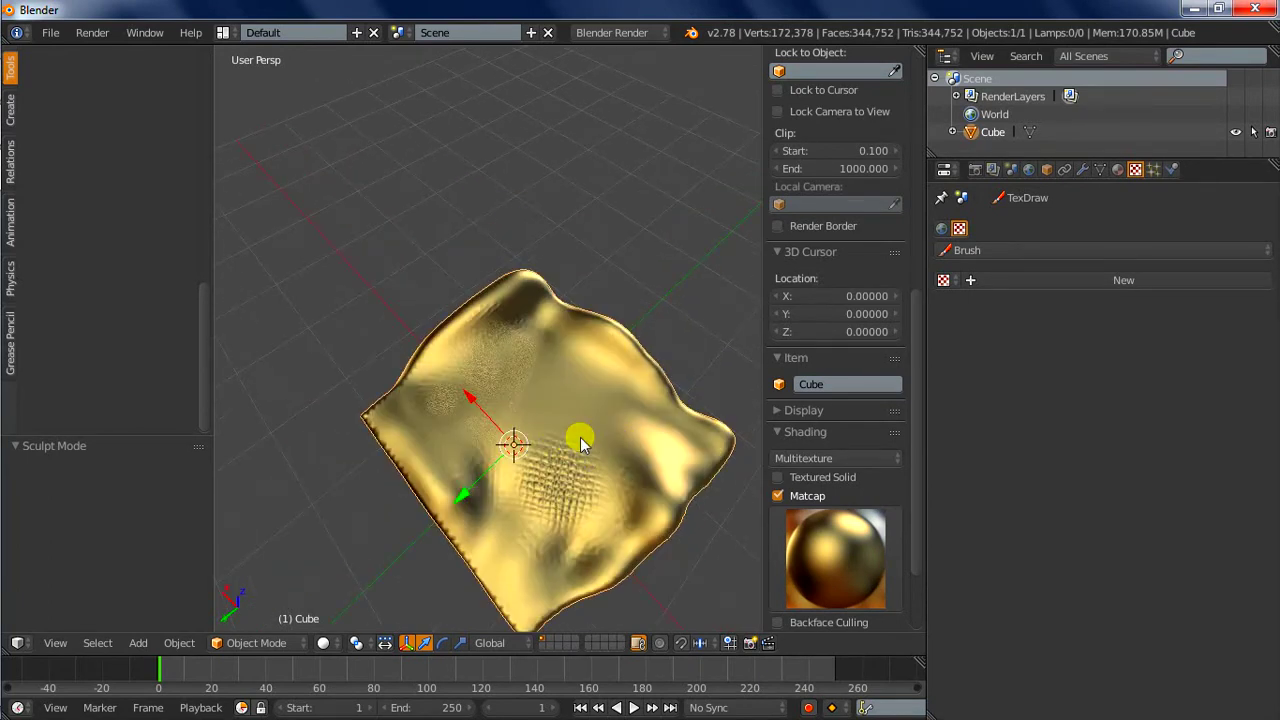
Return to Sculpt Mode and run Dyntopo Optimize on the mesh.
click(245, 643)
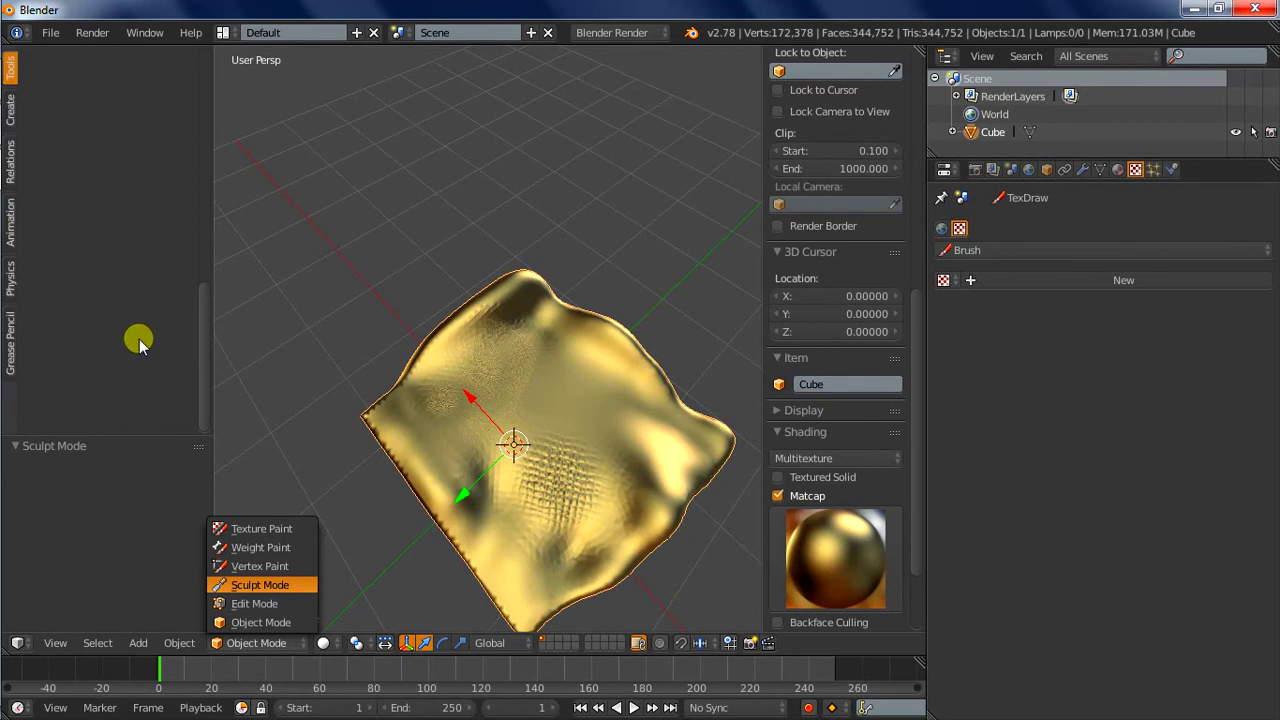
key(Return)
drag(205, 257, 205, 327)
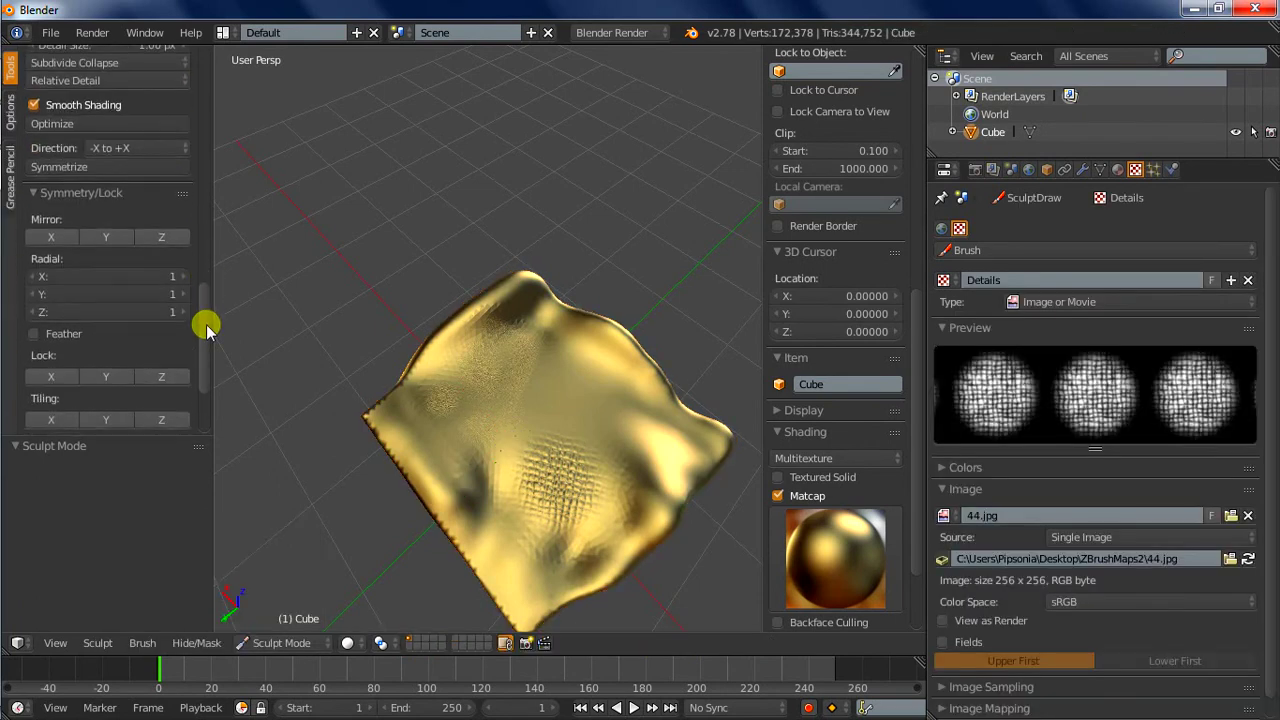
click(81, 124)
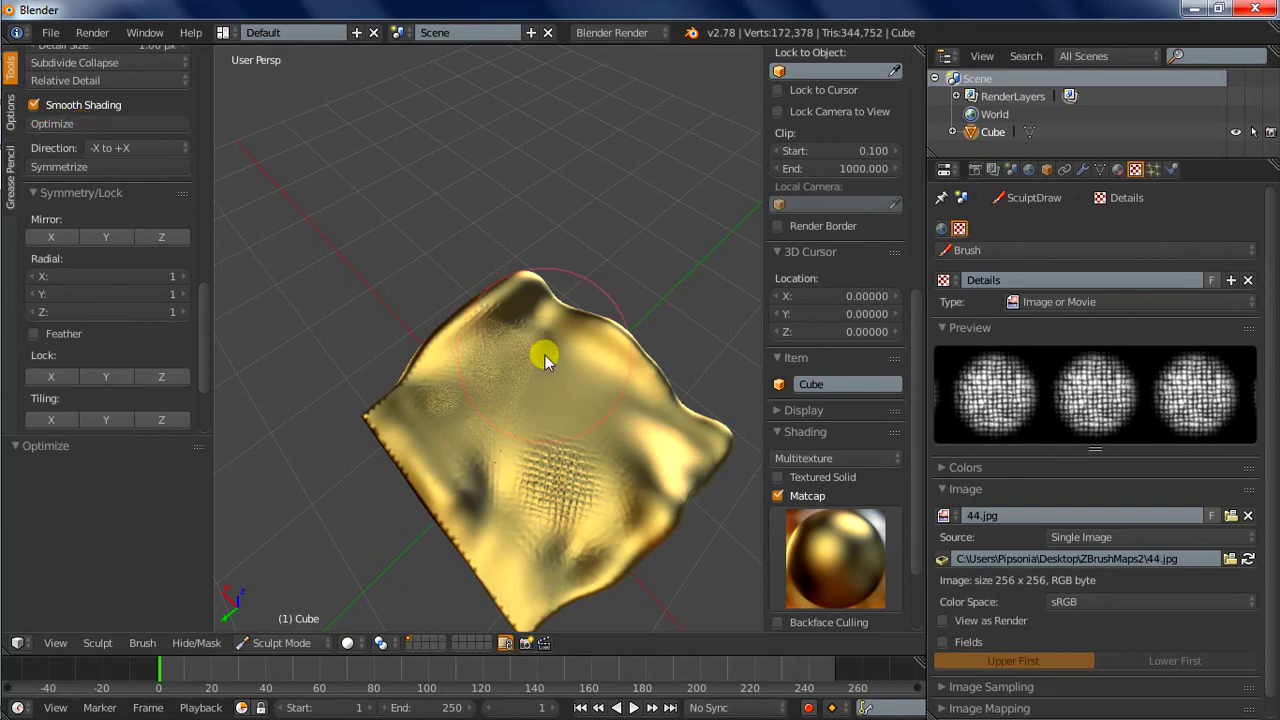
mouse_move(598, 436)
middle_down()
mouse_move(506, 420)
mouse_move(614, 434)
mouse_move(580, 457)
mouse_move(605, 457)
middle_up()
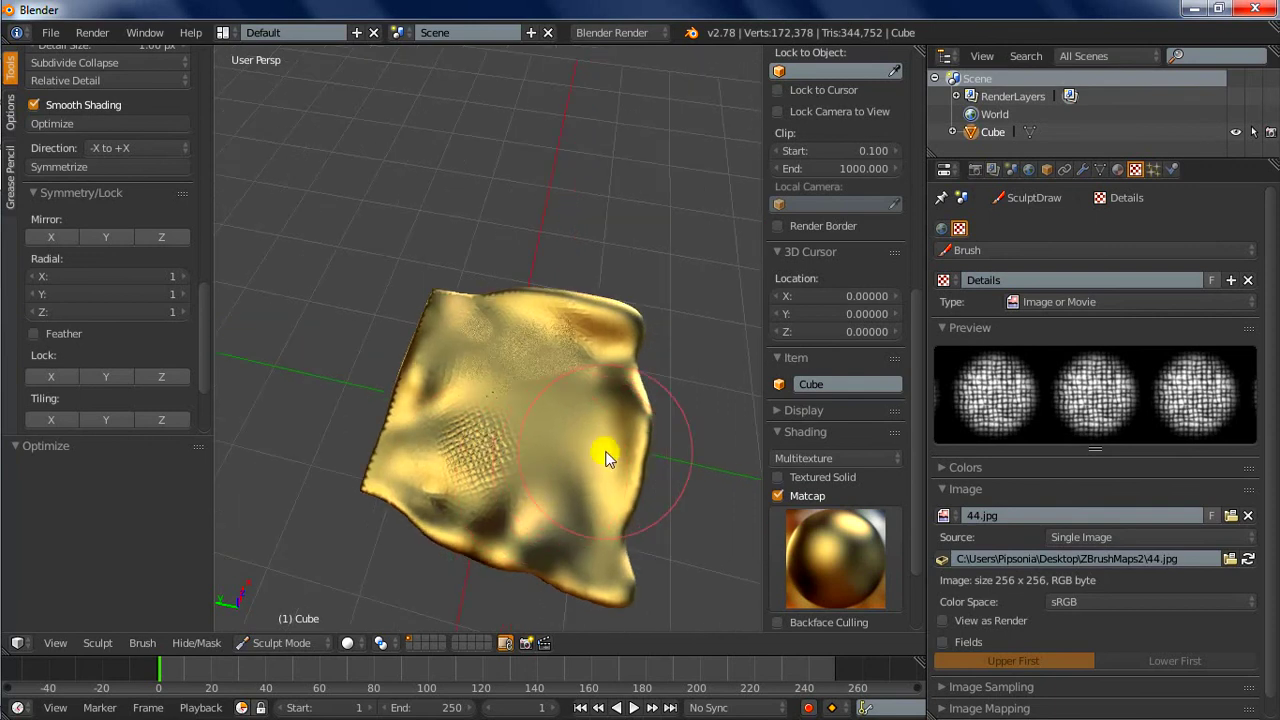
scroll(149, 172, up, 5)
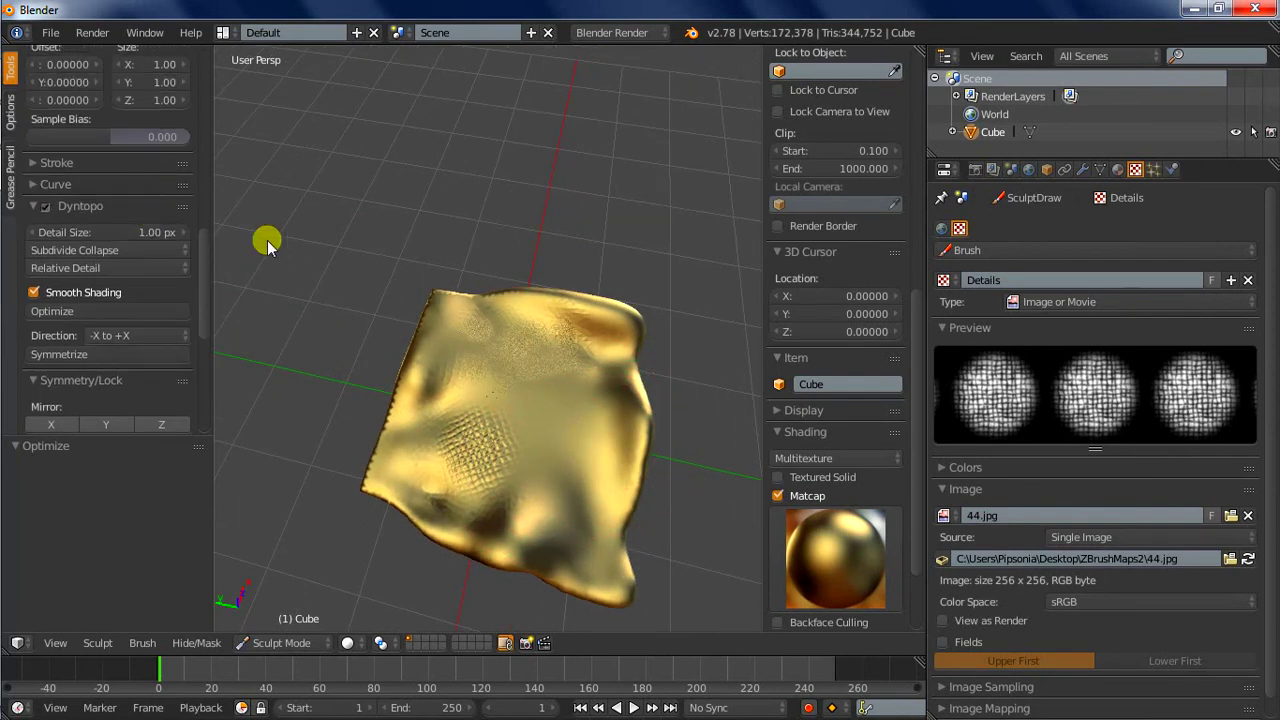